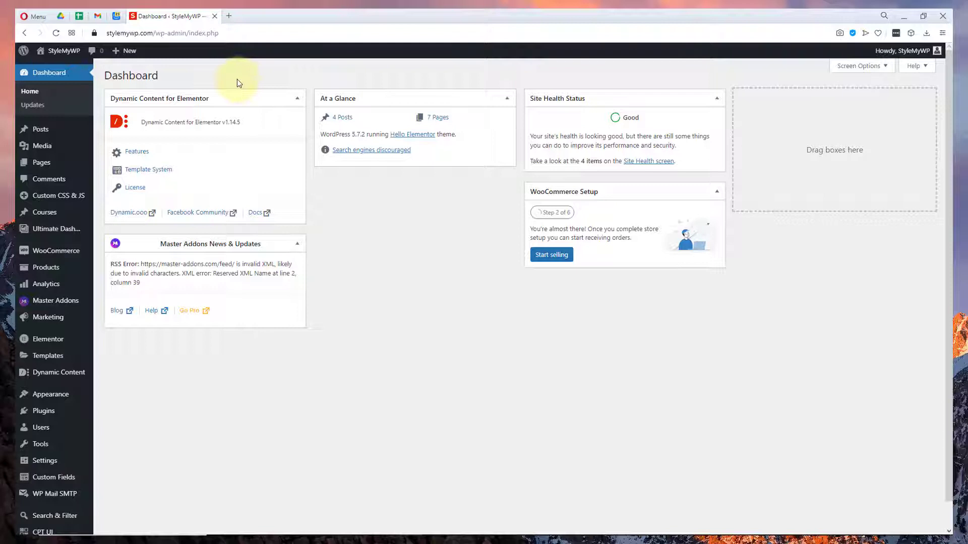
Step: Search 'maste' in a new tab to reach the Master Addons for Elementor WordPress.org page
{"action": "left_click", "coordinate": [229, 15]}
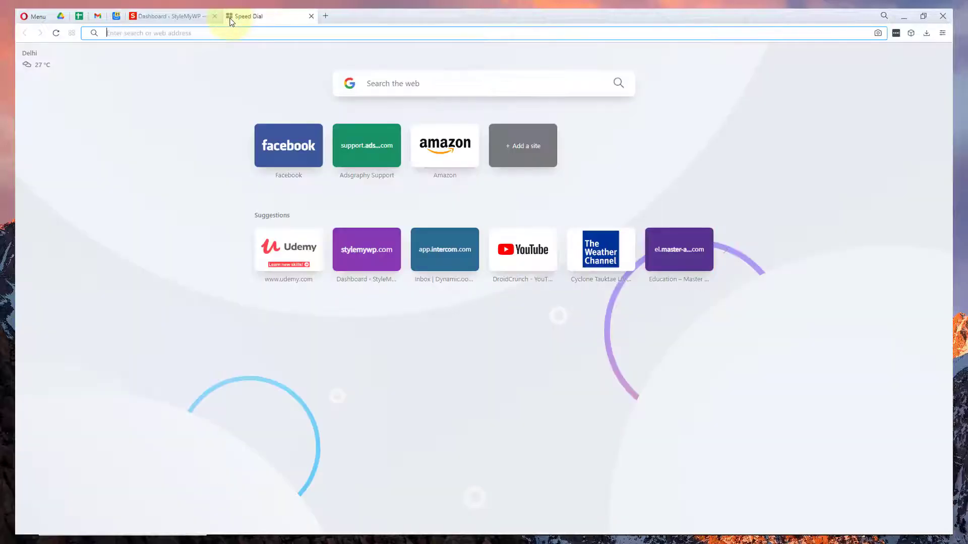
{"action": "type", "text": "maste"}
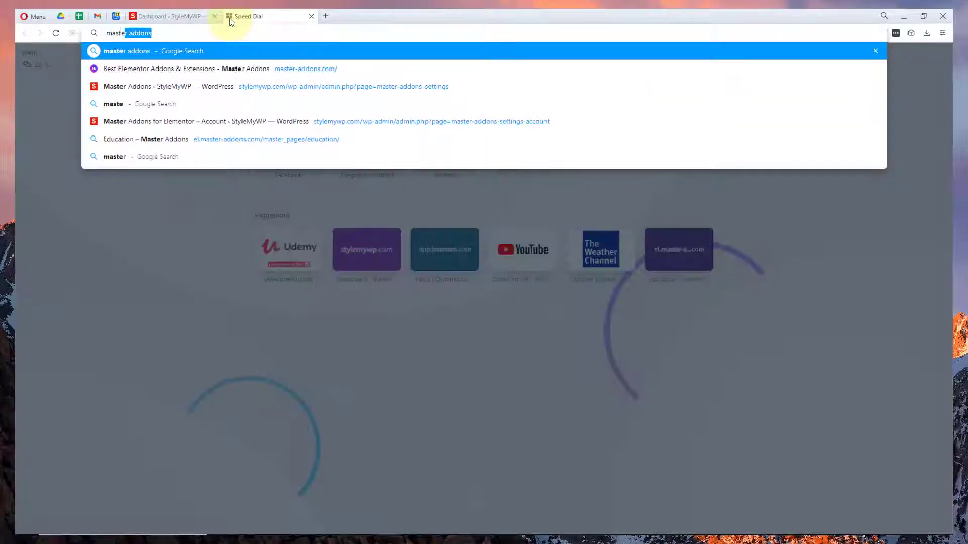
{"action": "key", "text": "Return"}
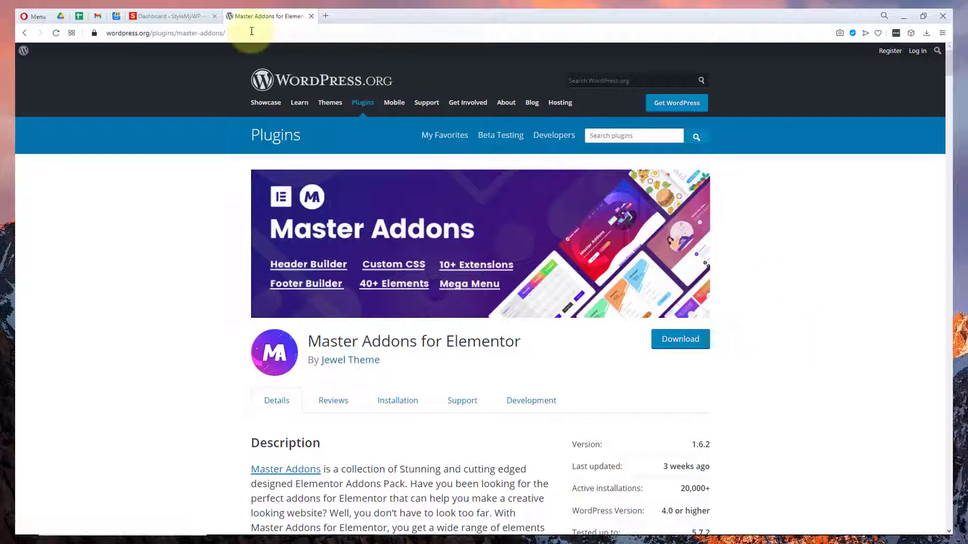
Step: Google 'master addons' in another new tab
{"action": "left_click", "coordinate": [325, 16]}
{"action": "type", "text": "master addons"}
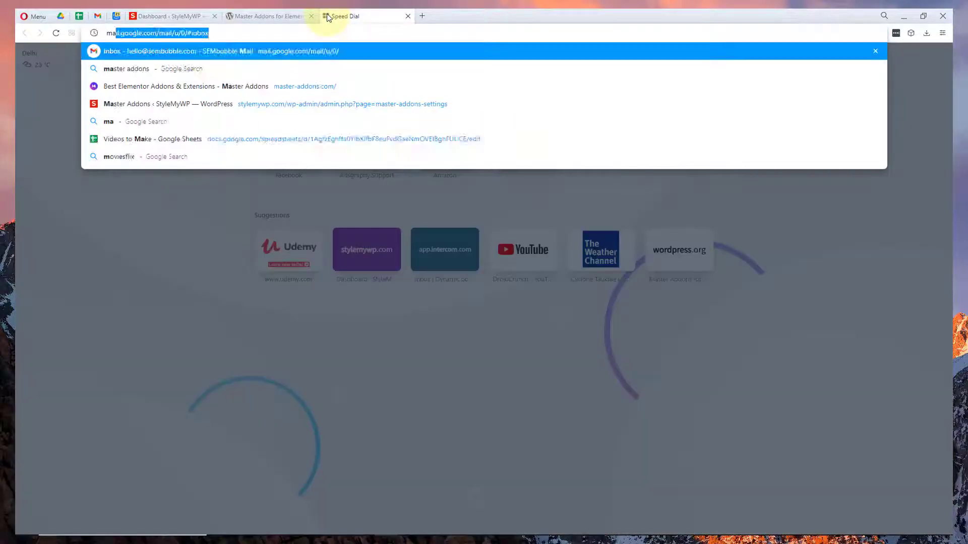
{"action": "key", "text": "Return"}
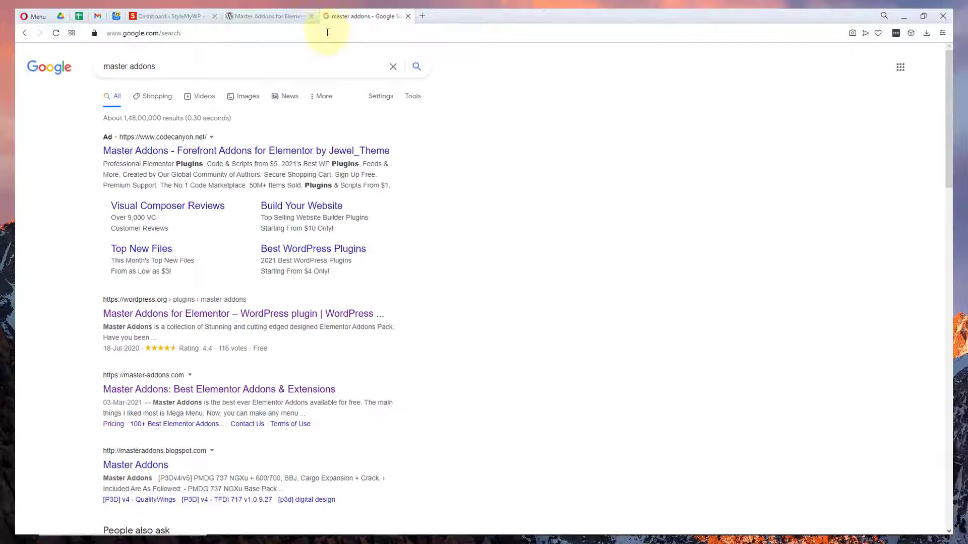
Step: Open master-addons.com from the Google results and scroll through its elements grid
{"action": "left_click", "coordinate": [250, 388]}
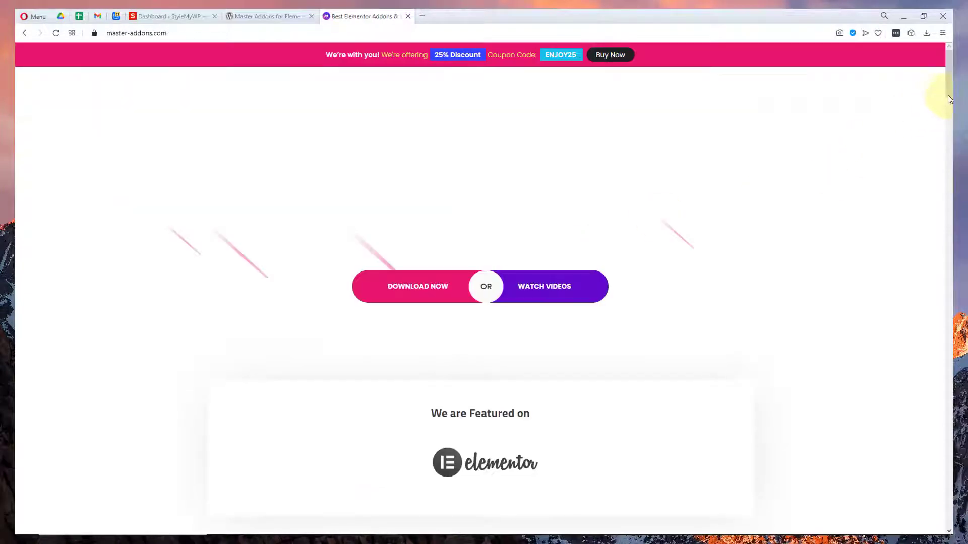
{"action": "left_click_drag", "start_coordinate": [949, 90], "coordinate": [938, 213]}
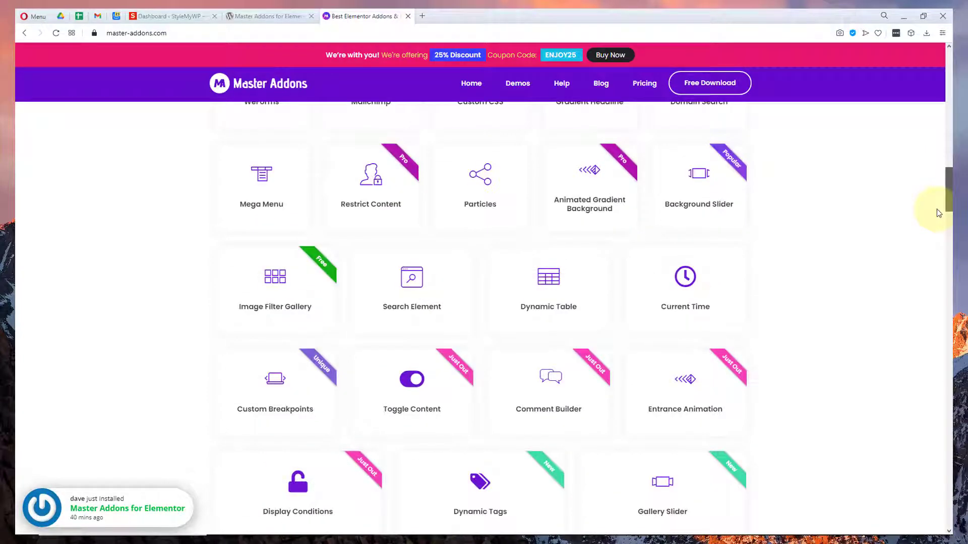
{"action": "left_click_drag", "start_coordinate": [937, 210], "coordinate": [929, 342]}
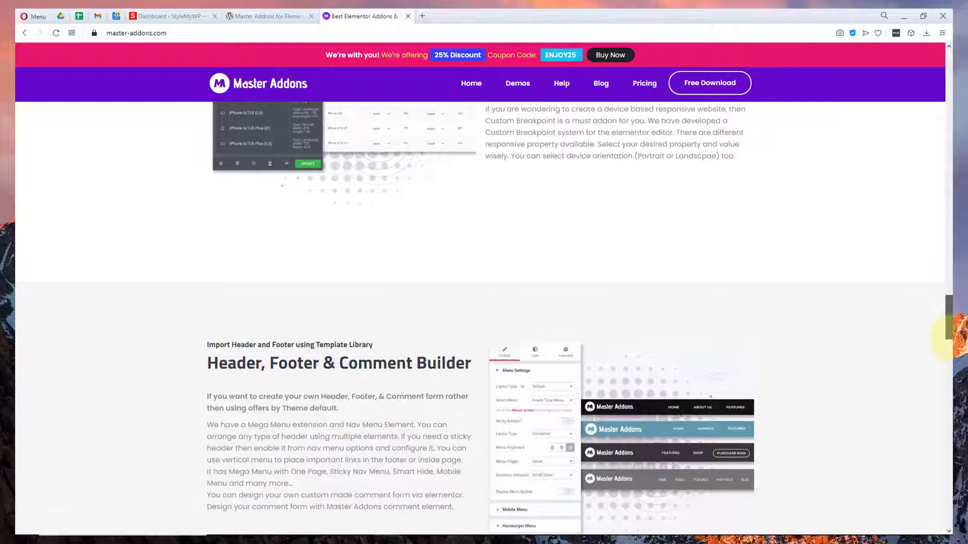
{"action": "left_click_drag", "start_coordinate": [950, 334], "coordinate": [949, 176]}
Step: Scroll down and highlight the Template Library and Custom Breakpoints for Elementor headings
{"action": "scroll", "coordinate": [940, 266], "scroll_direction": "down", "scroll_amount": 7}
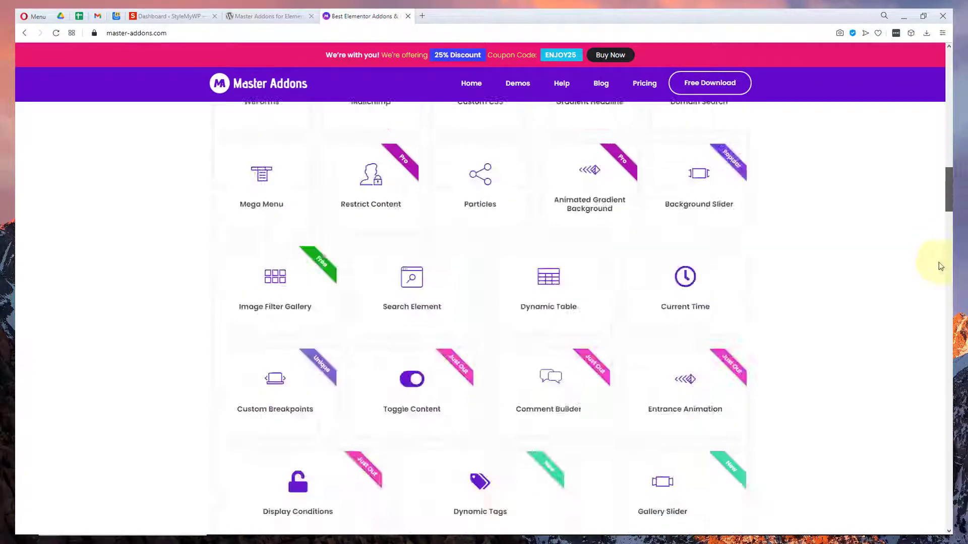
{"action": "scroll", "coordinate": [941, 266], "scroll_direction": "down", "scroll_amount": 10}
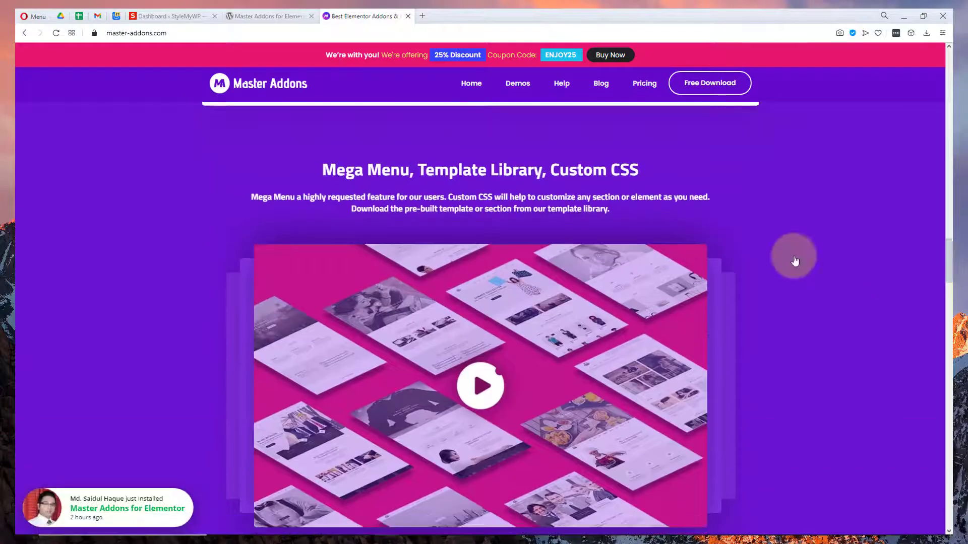
{"action": "mouse_move", "coordinate": [431, 166]}
{"action": "left_mouse_down"}
{"action": "mouse_move", "coordinate": [547, 167]}
{"action": "mouse_move", "coordinate": [422, 170]}
{"action": "left_mouse_up"}
{"action": "left_click", "coordinate": [541, 168]}
{"action": "scroll", "coordinate": [423, 170], "scroll_direction": "down", "scroll_amount": 9}
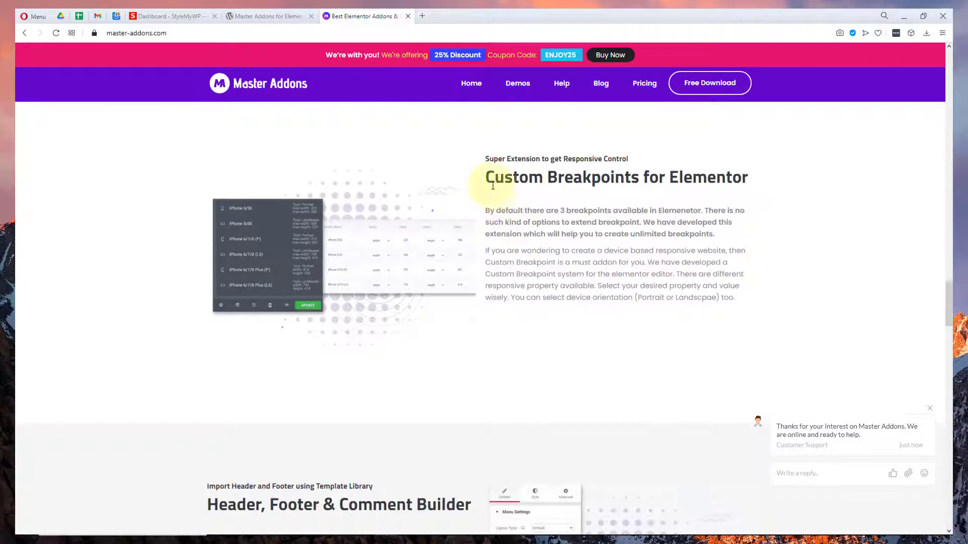
{"action": "left_click_drag", "start_coordinate": [493, 186], "coordinate": [750, 183]}
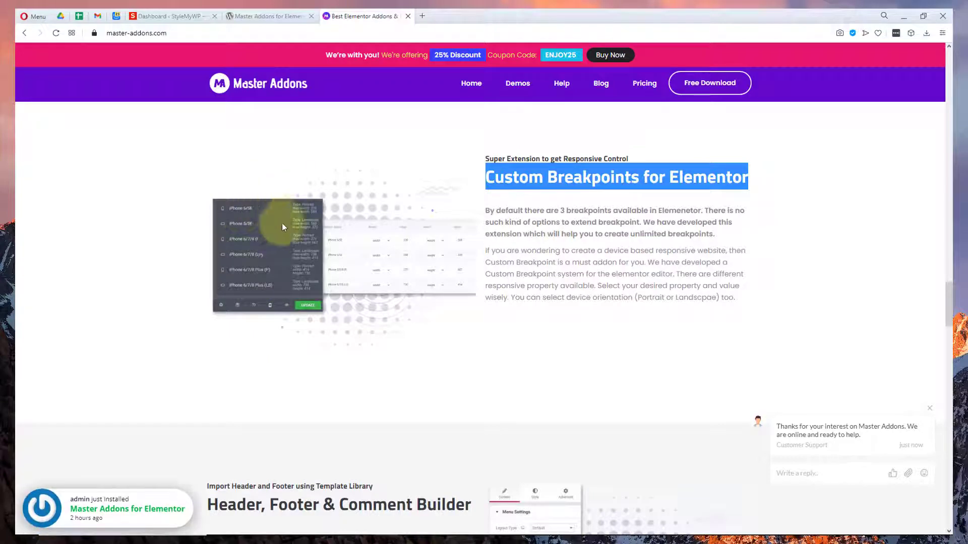
Step: Read through the Header/Footer builder, Custom CSS, Restrict Content and Ready Landing Pages sections
{"action": "scroll", "coordinate": [526, 250], "scroll_direction": "down", "scroll_amount": 5}
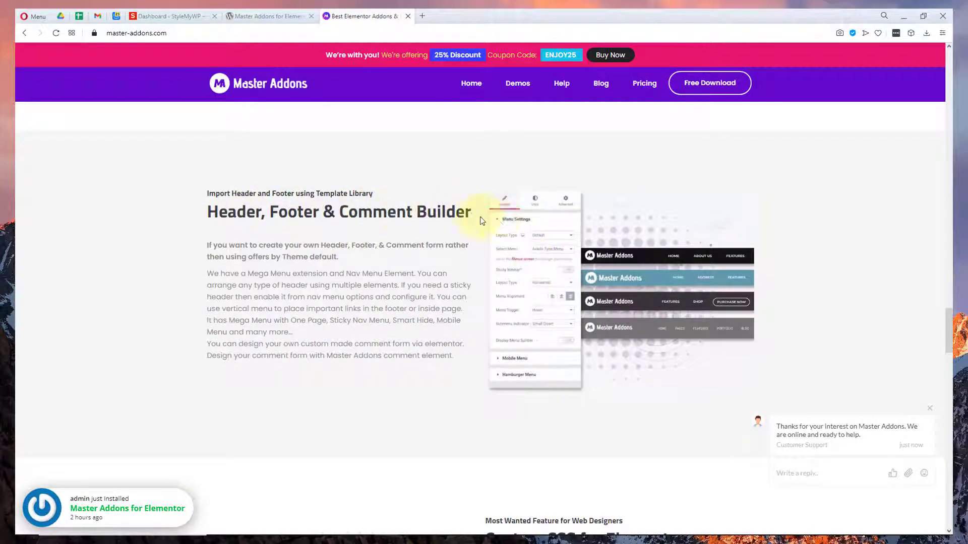
{"action": "scroll", "coordinate": [573, 255], "scroll_direction": "down", "scroll_amount": 3}
{"action": "scroll", "coordinate": [671, 259], "scroll_direction": "up", "scroll_amount": 5}
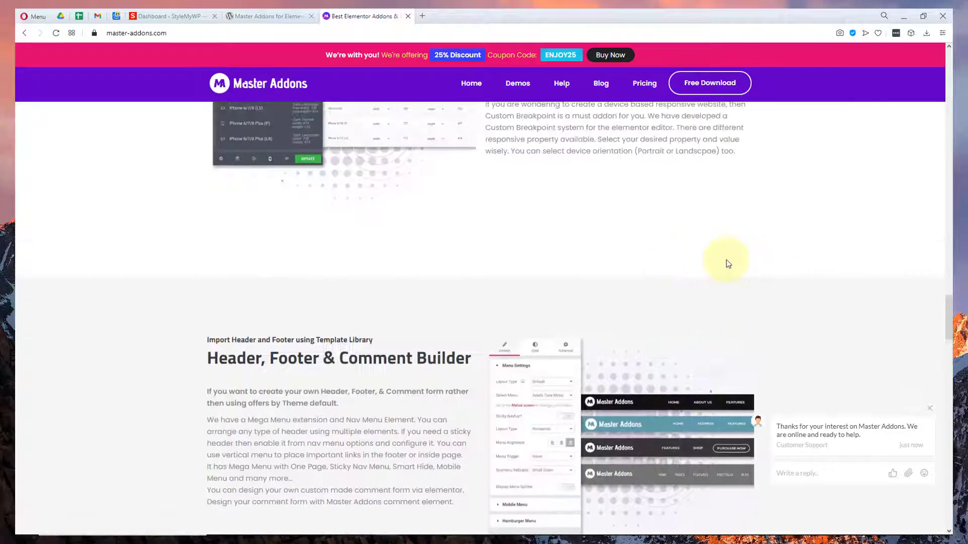
{"action": "left_click_drag", "start_coordinate": [947, 318], "coordinate": [948, 327]}
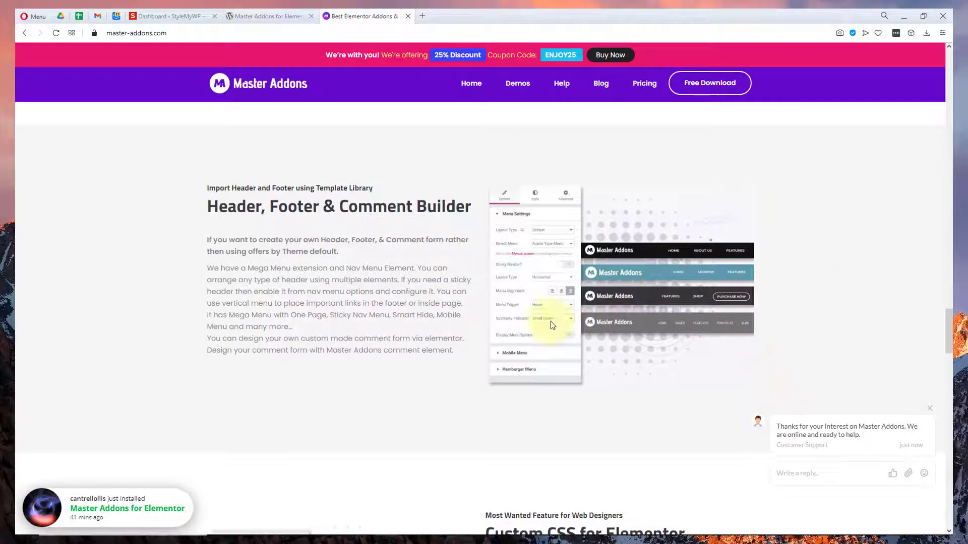
{"action": "scroll", "coordinate": [642, 300], "scroll_direction": "down", "scroll_amount": 5}
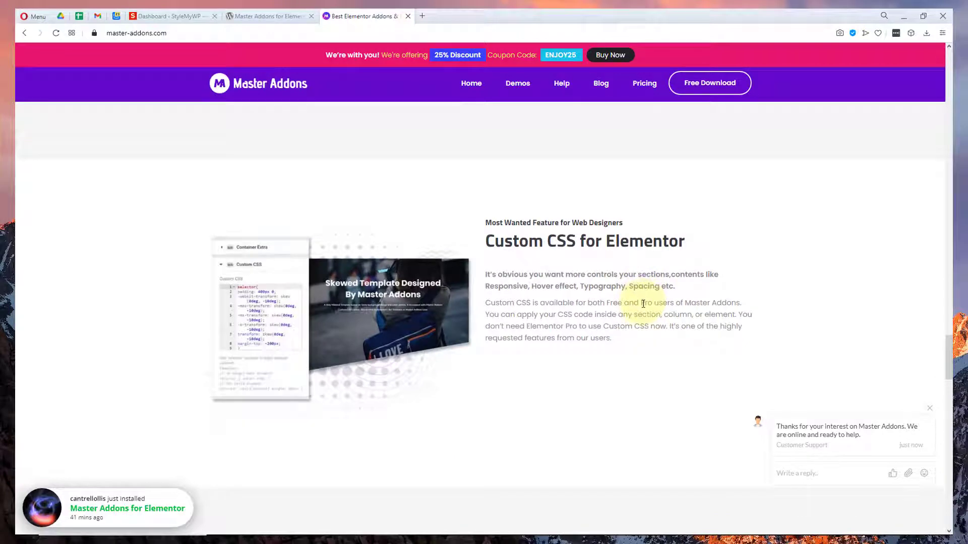
{"action": "scroll", "coordinate": [642, 303], "scroll_direction": "down", "scroll_amount": 3}
{"action": "scroll", "coordinate": [642, 305], "scroll_direction": "up", "scroll_amount": 2}
{"action": "scroll", "coordinate": [645, 242], "scroll_direction": "down", "scroll_amount": 4}
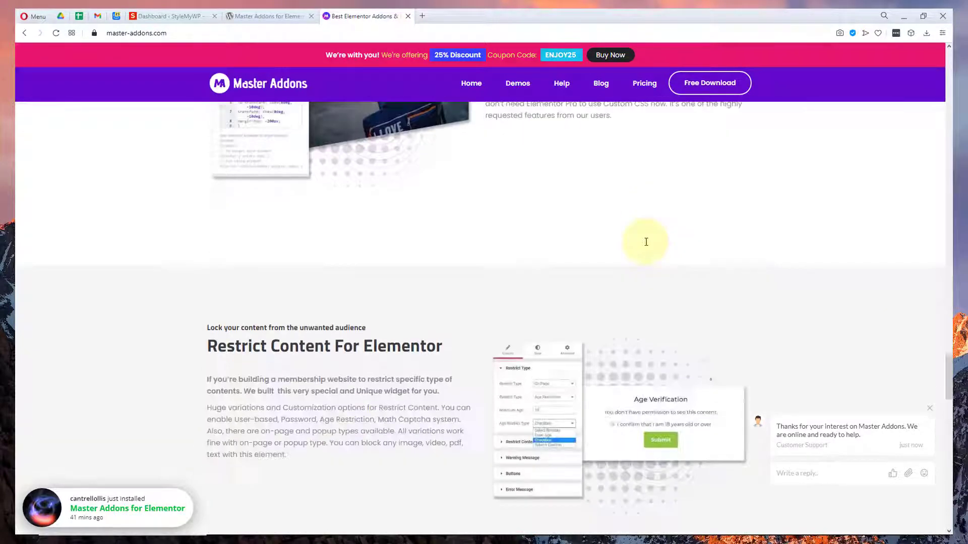
{"action": "scroll", "coordinate": [547, 263], "scroll_direction": "down", "scroll_amount": 3}
{"action": "scroll", "coordinate": [590, 248], "scroll_direction": "down", "scroll_amount": 3}
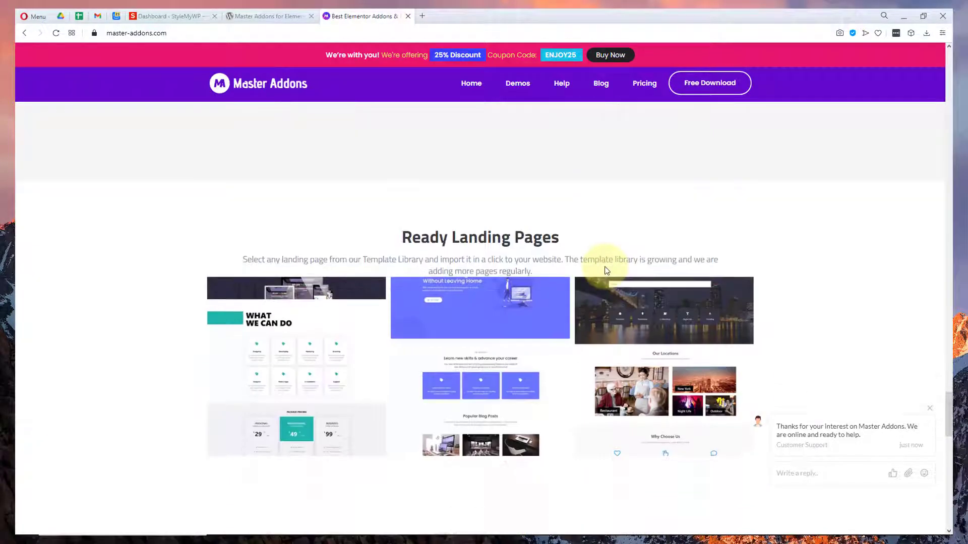
{"action": "scroll", "coordinate": [604, 270], "scroll_direction": "up", "scroll_amount": 1}
{"action": "scroll", "coordinate": [605, 266], "scroll_direction": "down", "scroll_amount": 7}
{"action": "scroll", "coordinate": [397, 260], "scroll_direction": "up", "scroll_amount": 4}
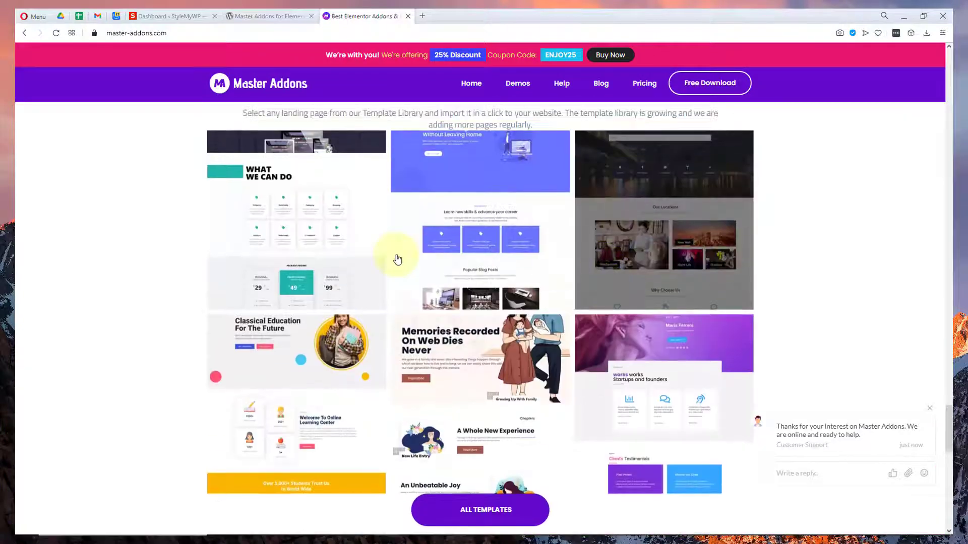
{"action": "scroll", "coordinate": [641, 277], "scroll_direction": "down", "scroll_amount": 10}
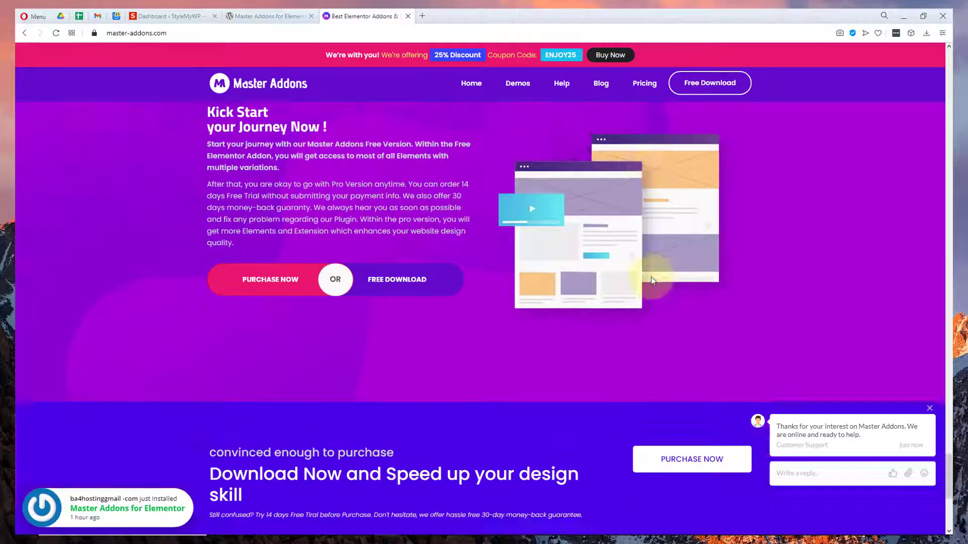
{"action": "scroll", "coordinate": [651, 278], "scroll_direction": "down", "scroll_amount": 6}
{"action": "scroll", "coordinate": [670, 281], "scroll_direction": "up", "scroll_amount": 4}
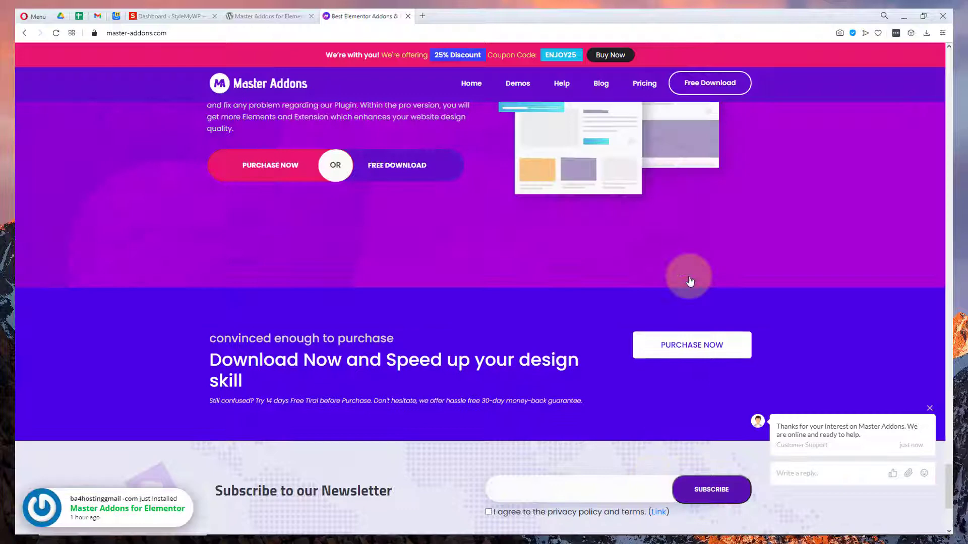
{"action": "scroll", "coordinate": [689, 281], "scroll_direction": "up", "scroll_amount": 12}
Step: Return to the WordPress dashboard tab and open the Master Addons settings Welcome page
{"action": "left_click", "coordinate": [155, 15]}
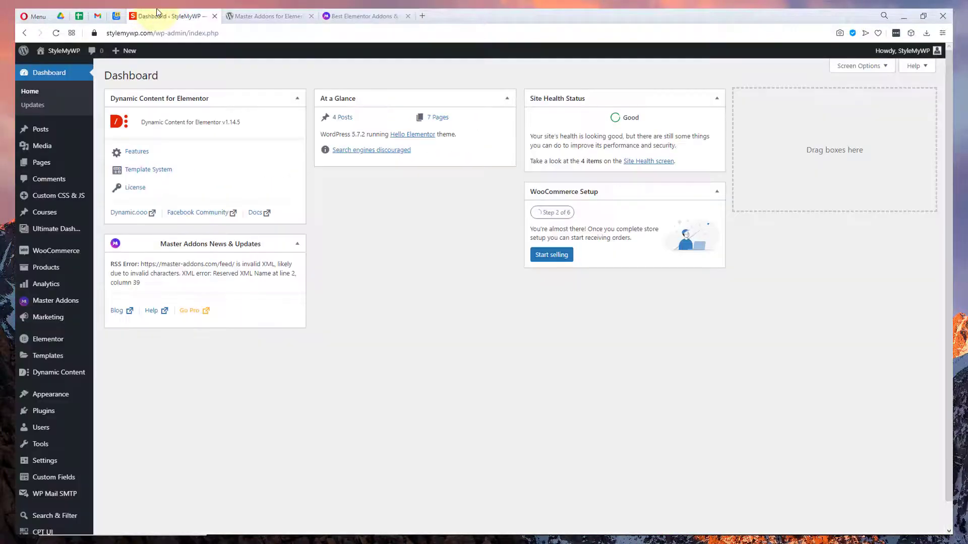
{"action": "mouse_move", "coordinate": [55, 302]}
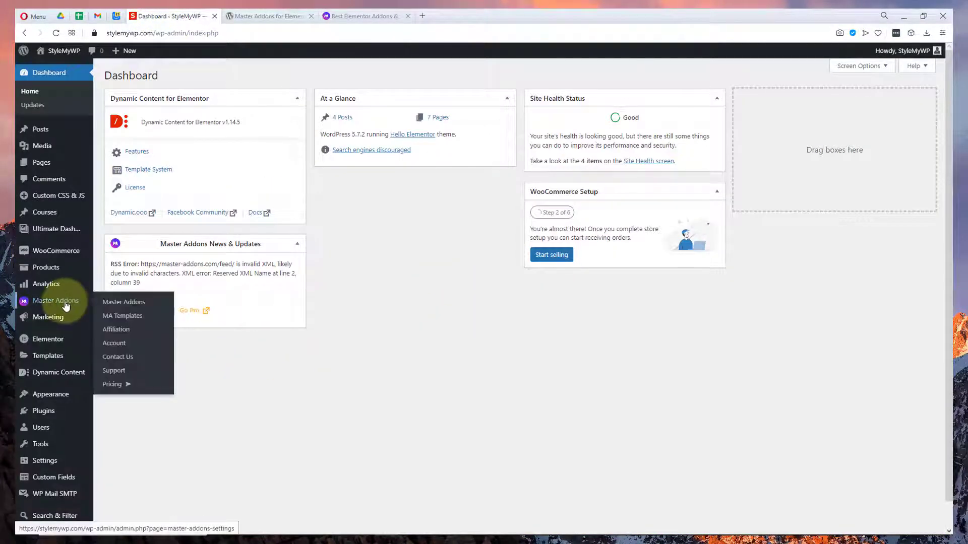
{"action": "left_click", "coordinate": [42, 303]}
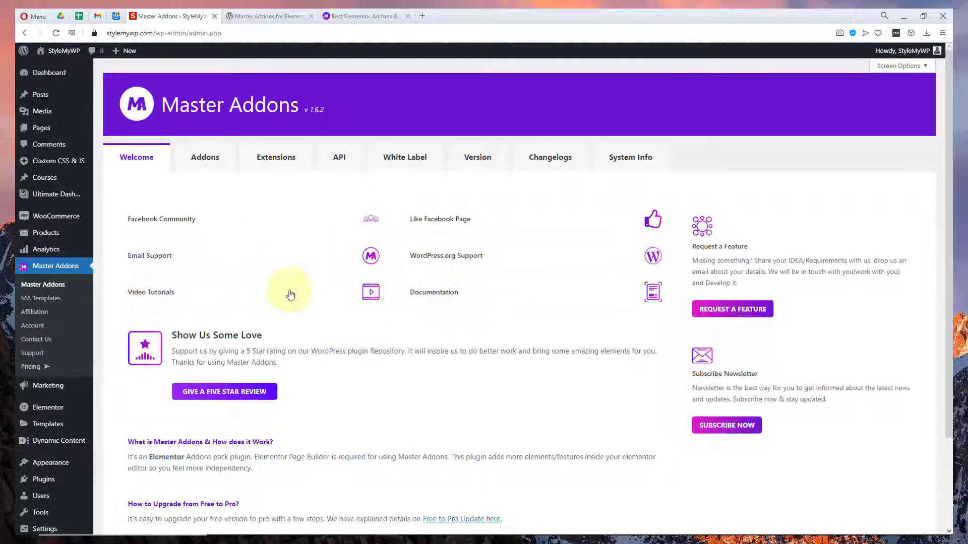
{"action": "scroll", "coordinate": [913, 257], "scroll_direction": "down", "scroll_amount": 2}
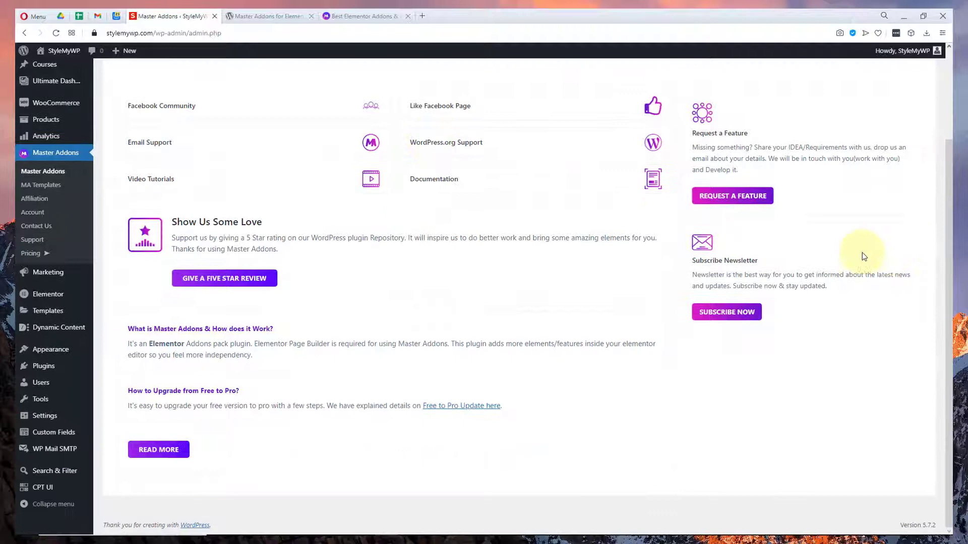
{"action": "scroll", "coordinate": [655, 209], "scroll_direction": "up", "scroll_amount": 2}
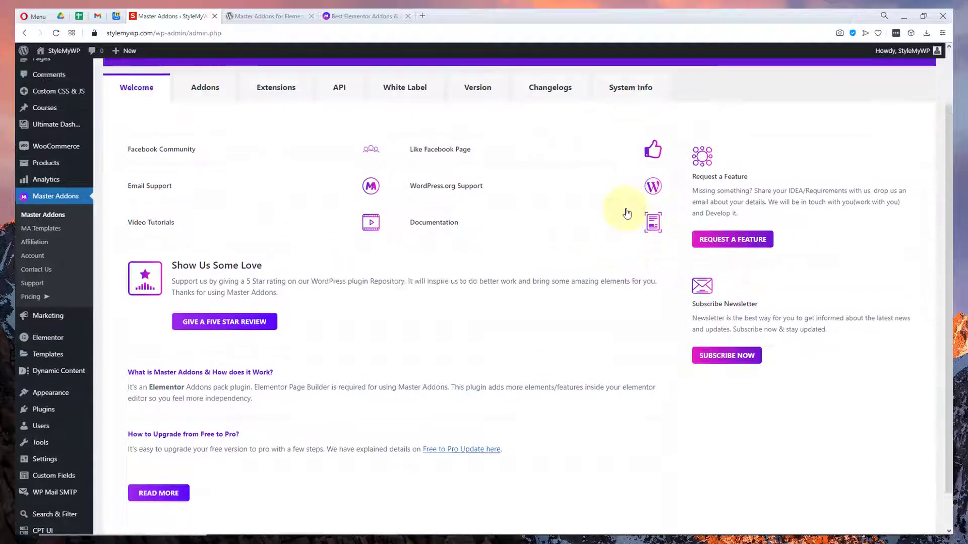
Step: Show the Master Addons Addons section and scroll through its Content Elements toggles
{"action": "left_click", "coordinate": [206, 158]}
{"action": "scroll", "coordinate": [721, 211], "scroll_direction": "down", "scroll_amount": 4}
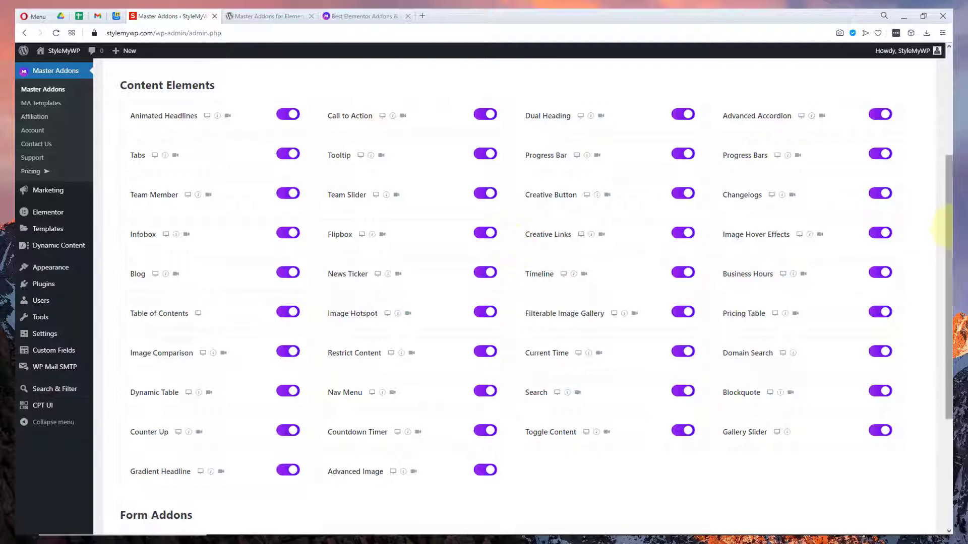
{"action": "left_click_drag", "start_coordinate": [948, 228], "coordinate": [950, 166]}
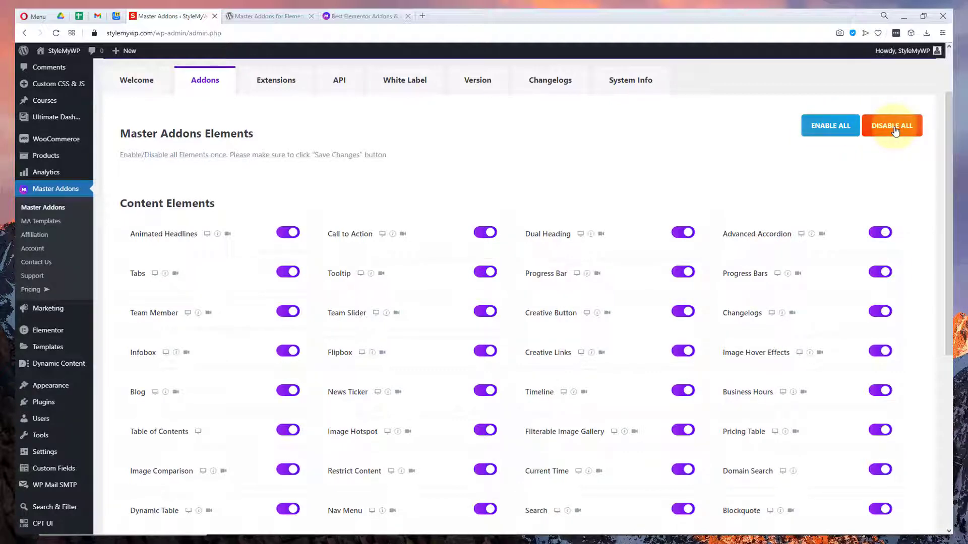
{"action": "scroll", "coordinate": [890, 141], "scroll_direction": "down", "scroll_amount": 3}
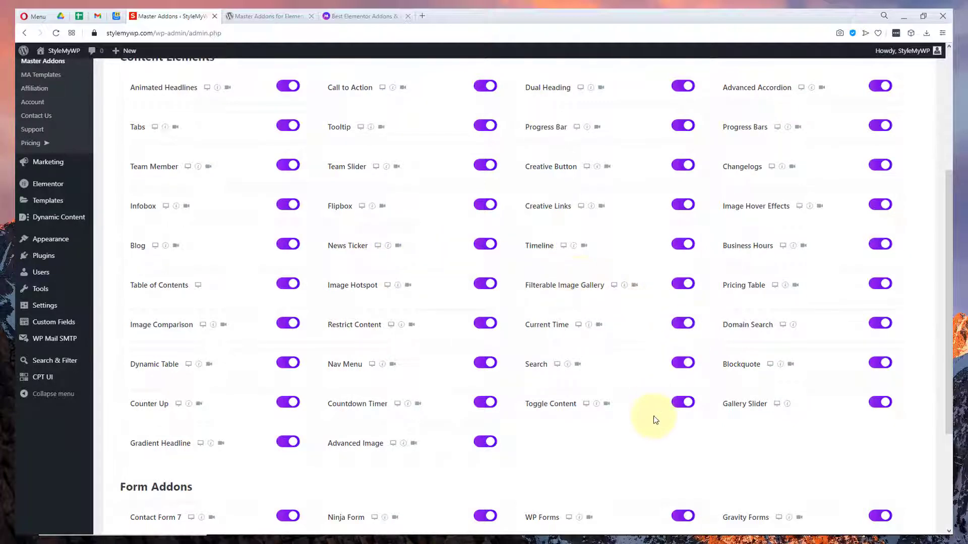
{"action": "scroll", "coordinate": [655, 420], "scroll_direction": "down", "scroll_amount": 3}
{"action": "scroll", "coordinate": [655, 420], "scroll_direction": "up", "scroll_amount": 8}
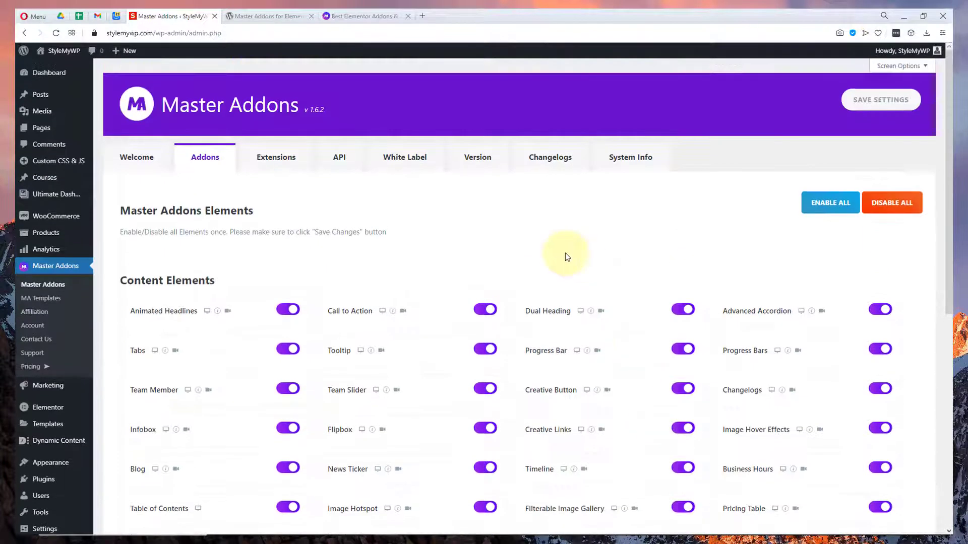
Step: Switch to the Extensions section and review its enabled toggles
{"action": "left_click", "coordinate": [278, 159]}
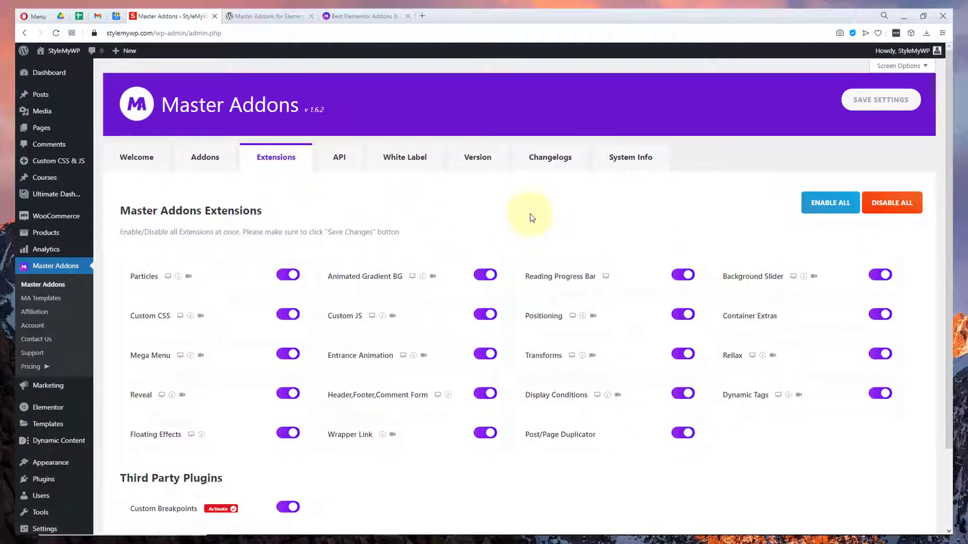
{"action": "scroll", "coordinate": [532, 217], "scroll_direction": "down", "scroll_amount": 3}
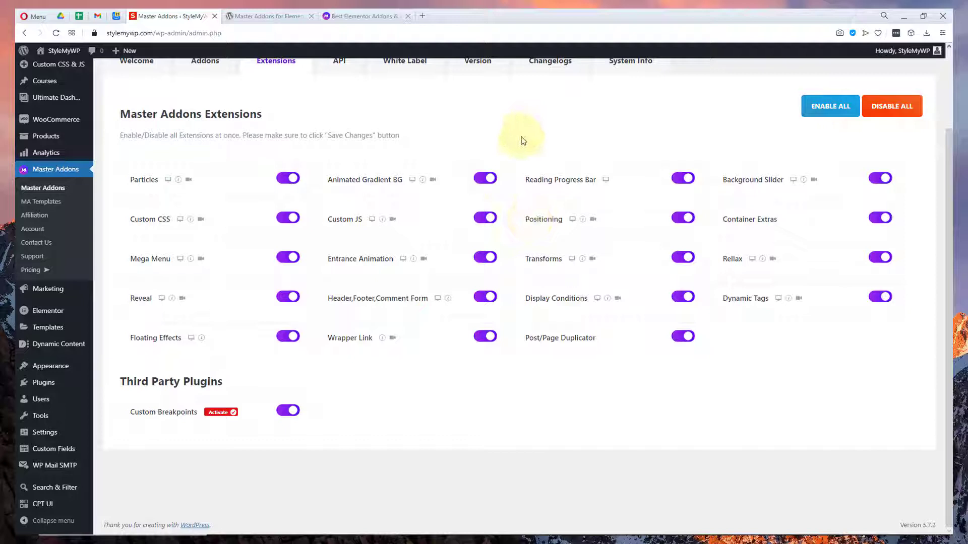
{"action": "scroll", "coordinate": [522, 139], "scroll_direction": "up", "scroll_amount": 1}
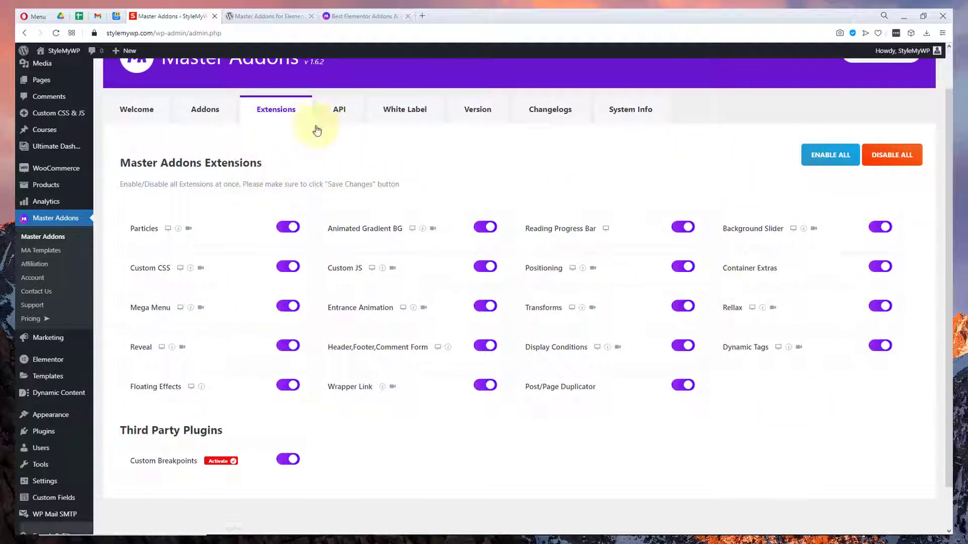
Step: View the Master Addons API, White Label and Version rollback settings
{"action": "left_click", "coordinate": [342, 120]}
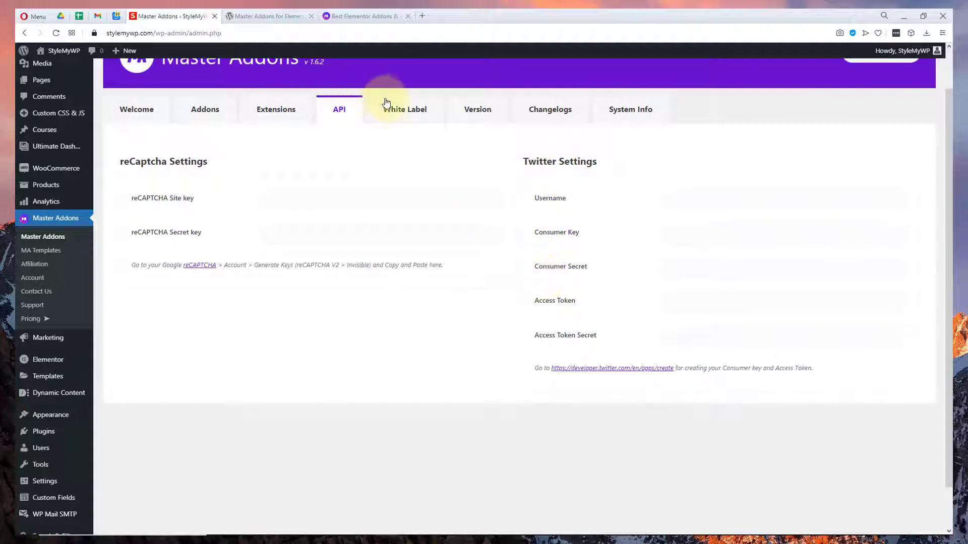
{"action": "left_click", "coordinate": [396, 119]}
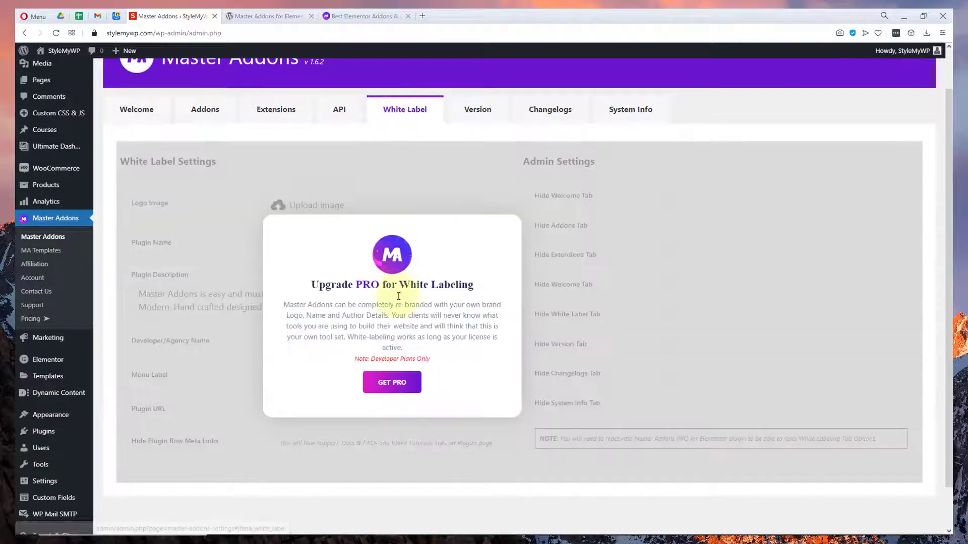
{"action": "left_click", "coordinate": [468, 118]}
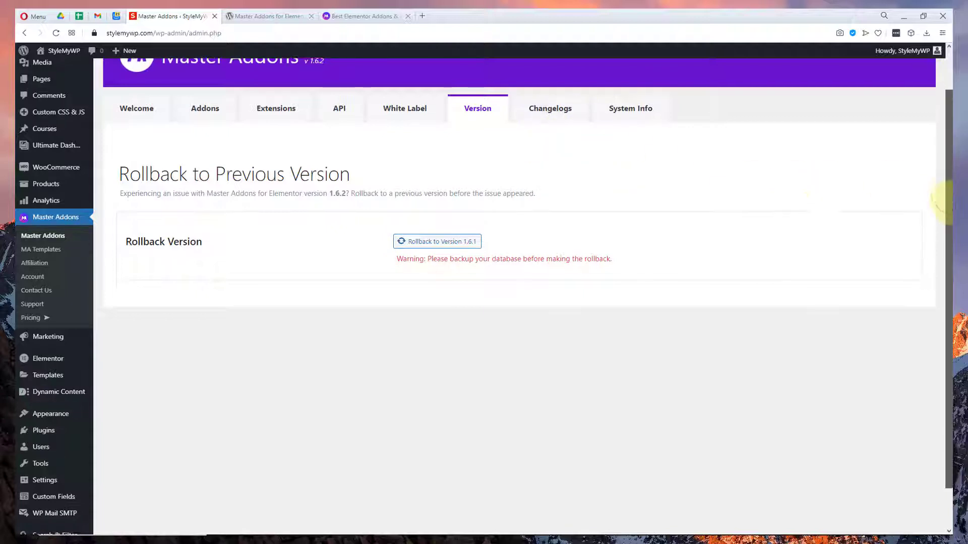
{"action": "left_click_drag", "start_coordinate": [948, 191], "coordinate": [949, 177]}
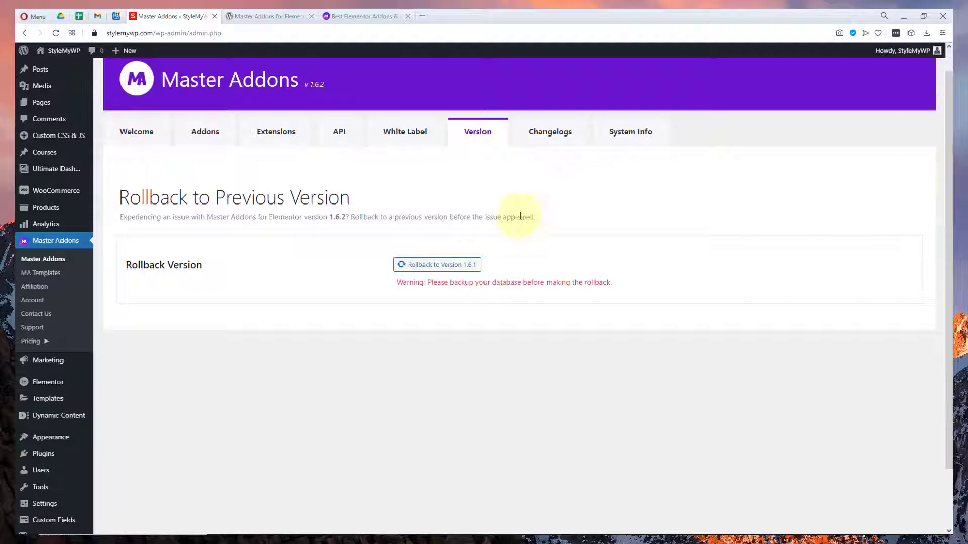
Step: Read the Changelogs and System Info sections, then return to Welcome
{"action": "left_click", "coordinate": [543, 145]}
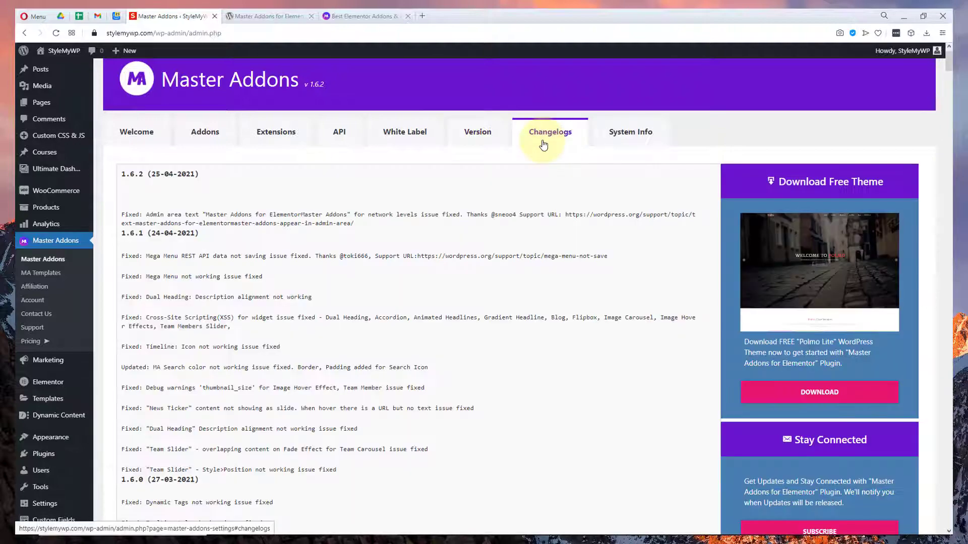
{"action": "scroll", "coordinate": [573, 162], "scroll_direction": "down", "scroll_amount": 8}
{"action": "scroll", "coordinate": [566, 183], "scroll_direction": "up", "scroll_amount": 8}
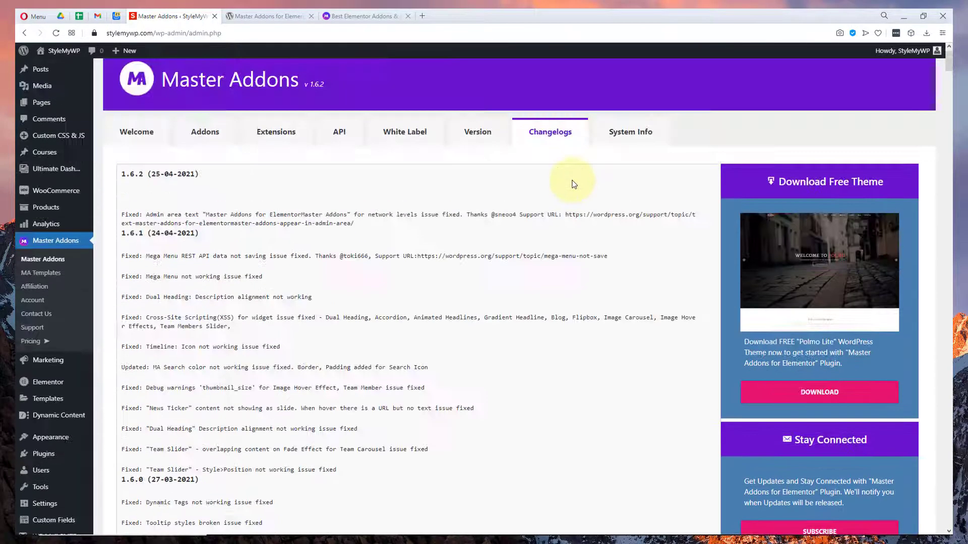
{"action": "left_click", "coordinate": [628, 144]}
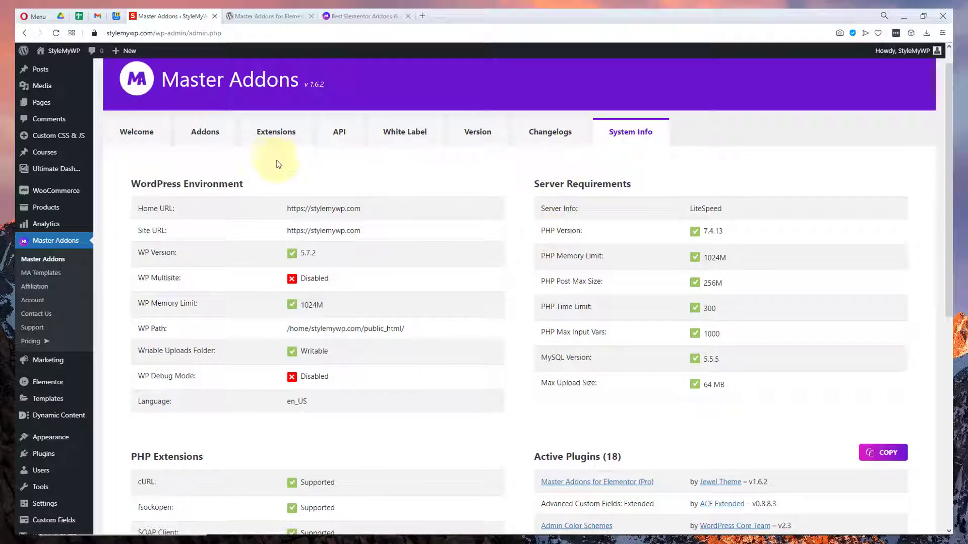
{"action": "left_click", "coordinate": [162, 132]}
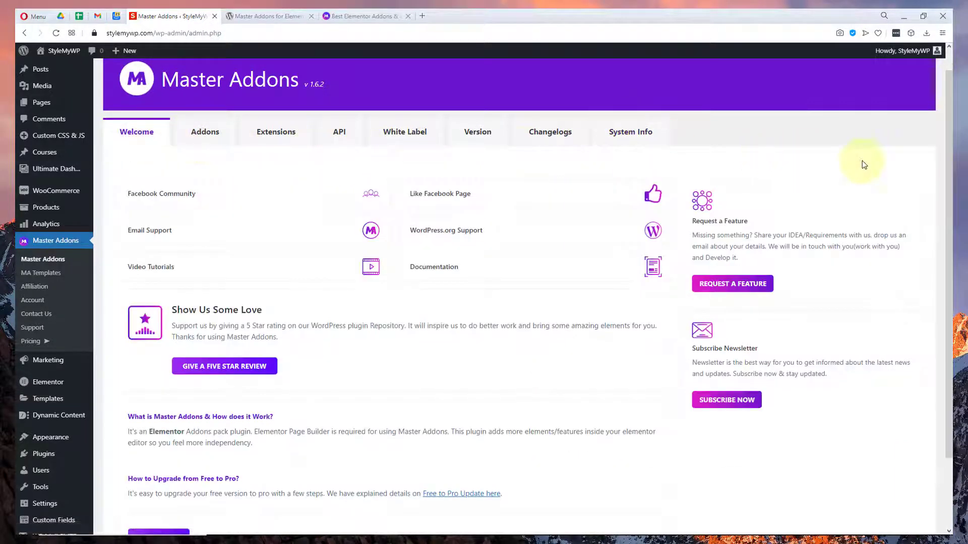
Step: Open the Pages list in a new tab and launch the Testing page in Elementor
{"action": "scroll", "coordinate": [952, 122], "scroll_direction": "up", "scroll_amount": 1}
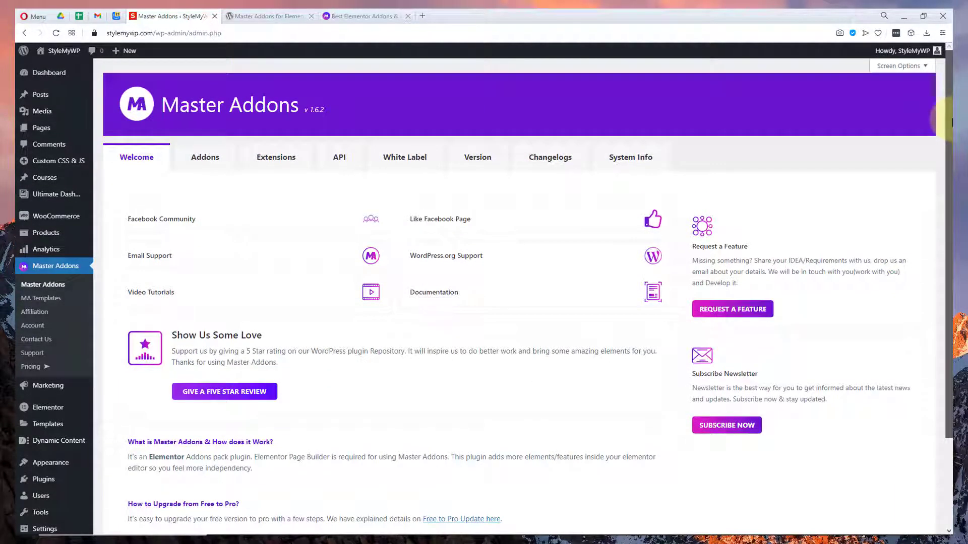
{"action": "right_click", "coordinate": [63, 133]}
{"action": "left_click", "coordinate": [84, 136]}
{"action": "left_click", "coordinate": [248, 17]}
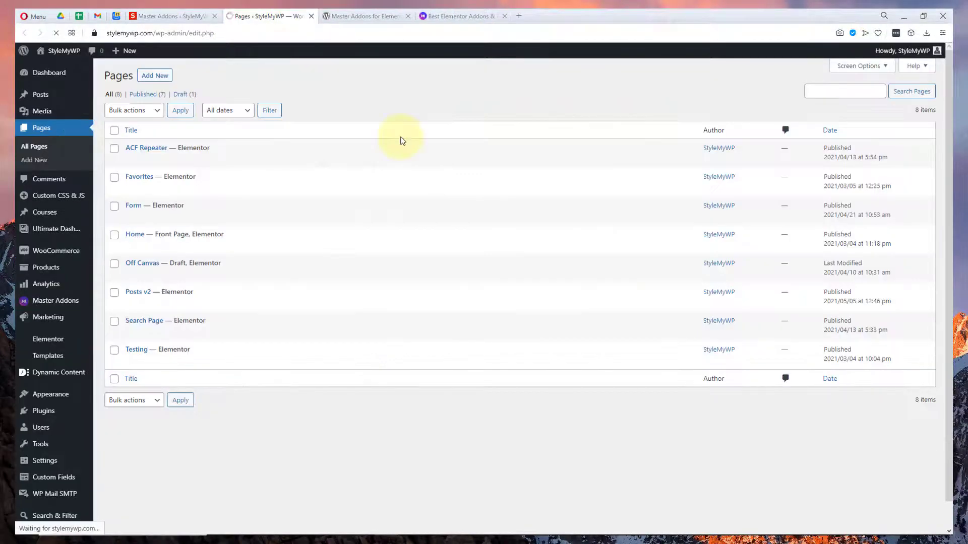
{"action": "left_click", "coordinate": [286, 360]}
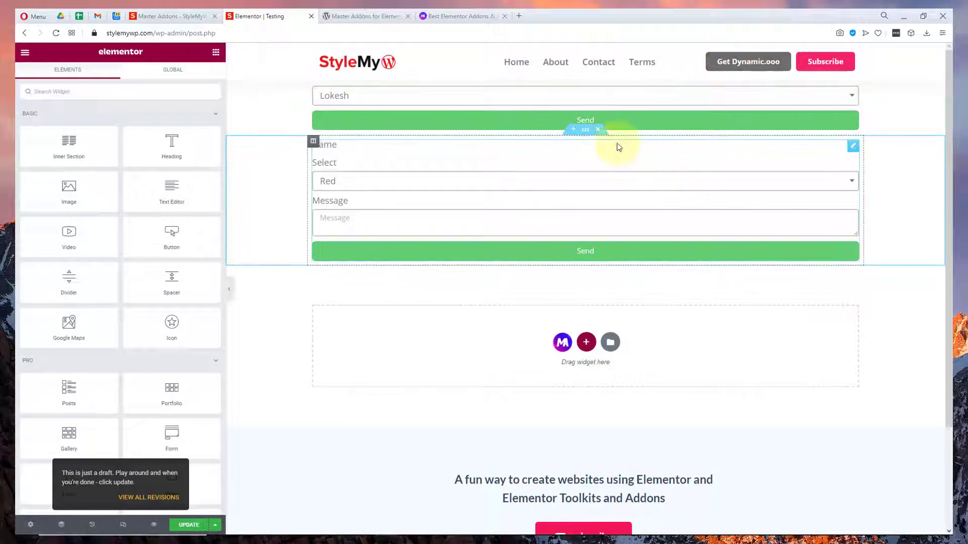
Step: Add a one-column section below the form with height set to Fit To Screen
{"action": "left_click", "coordinate": [590, 350]}
{"action": "left_click", "coordinate": [456, 360]}
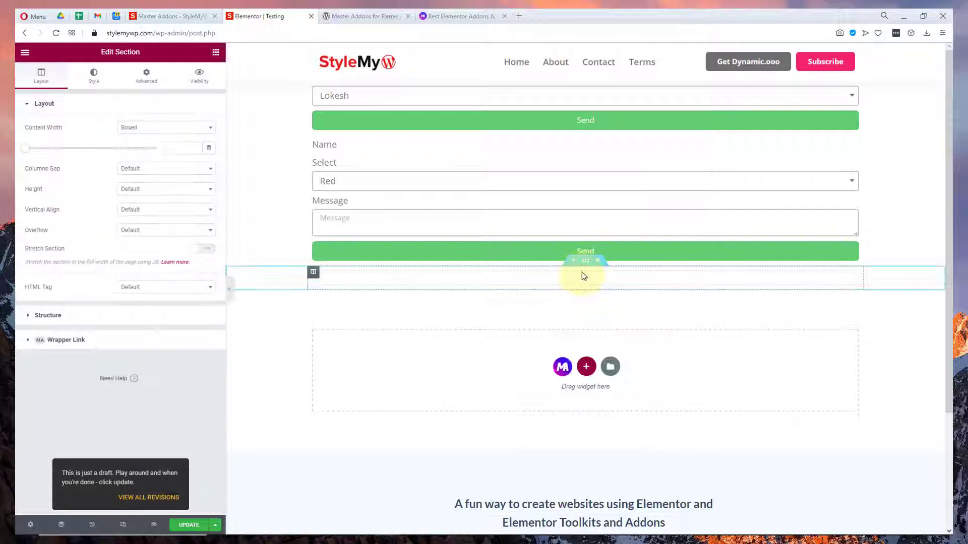
{"action": "left_click", "coordinate": [138, 188]}
{"action": "left_click", "coordinate": [127, 234]}
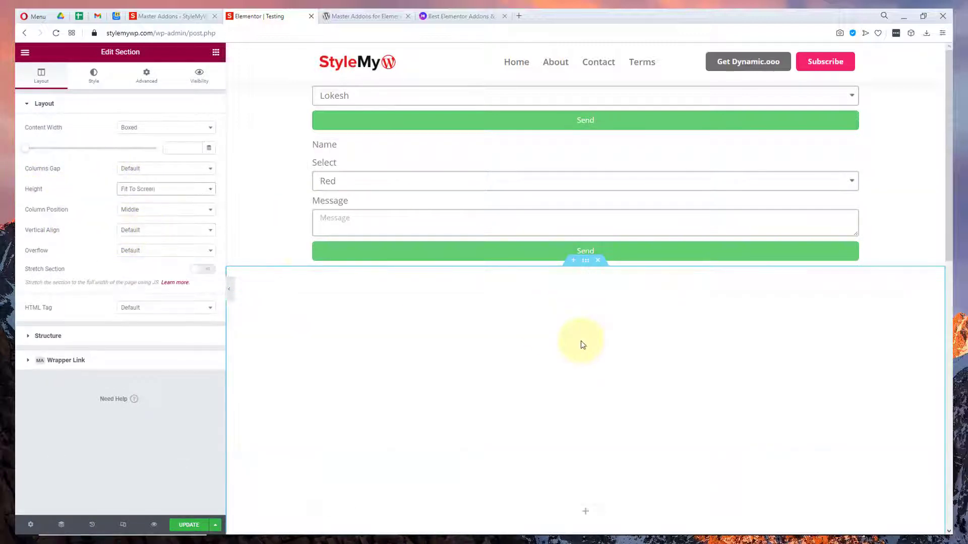
Step: Scroll the Elements panel to the Master Addons widgets and drag Image Hotspot into the new section
{"action": "scroll", "coordinate": [581, 341], "scroll_direction": "down", "scroll_amount": 5}
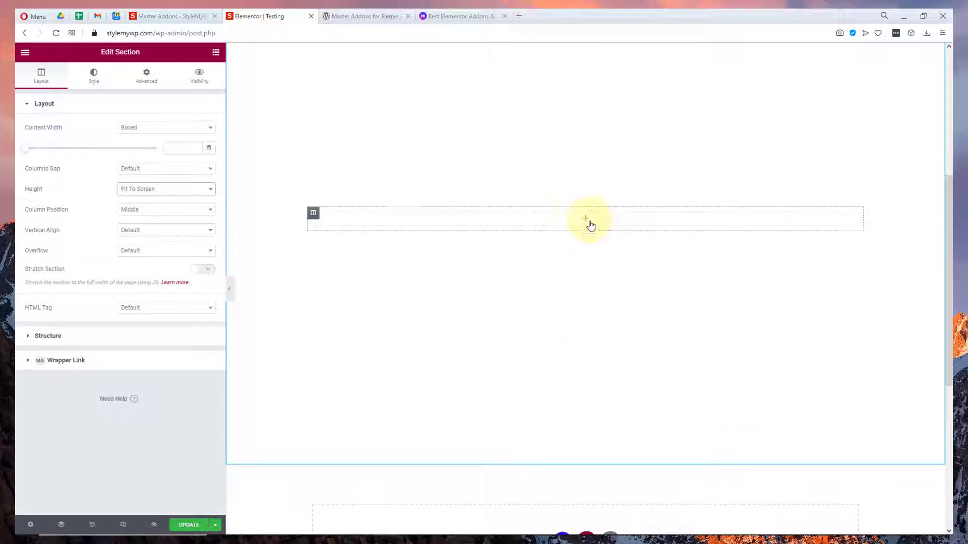
{"action": "left_click", "coordinate": [216, 53]}
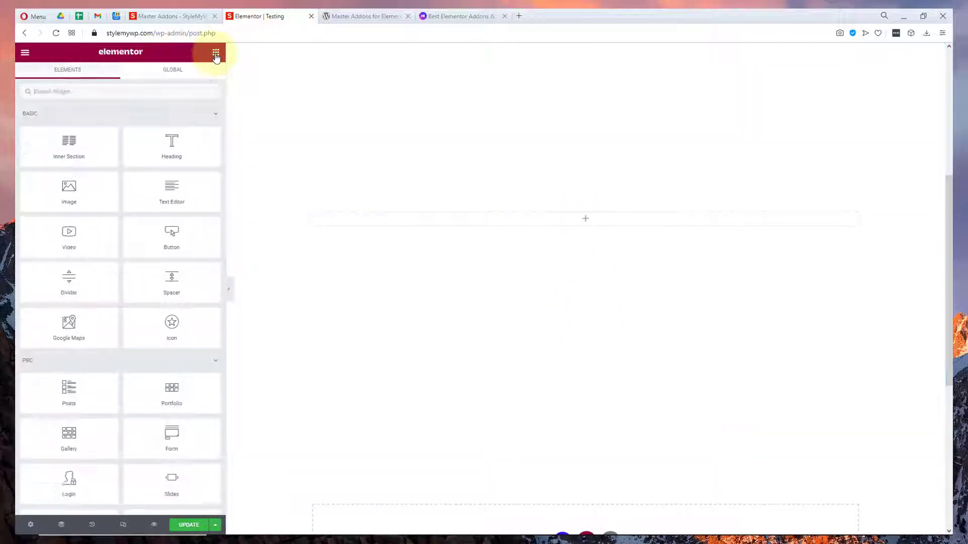
{"action": "scroll", "coordinate": [144, 201], "scroll_direction": "down", "scroll_amount": 10}
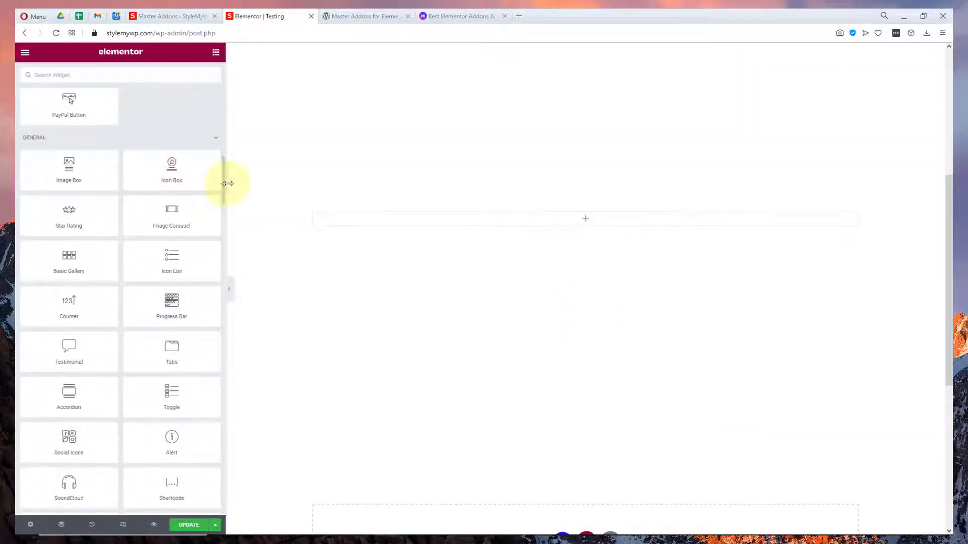
{"action": "left_click_drag", "start_coordinate": [223, 186], "coordinate": [216, 428]}
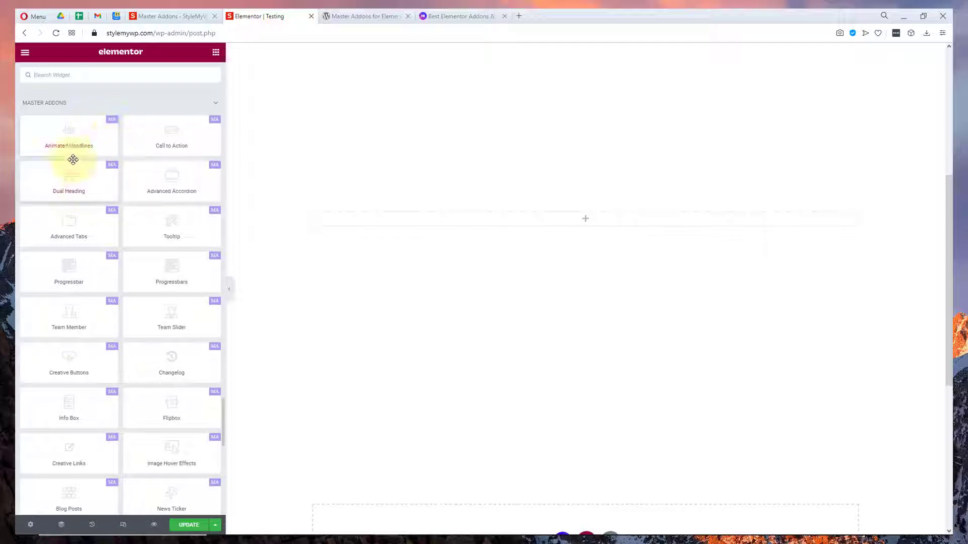
{"action": "scroll", "coordinate": [180, 244], "scroll_direction": "down", "scroll_amount": 8}
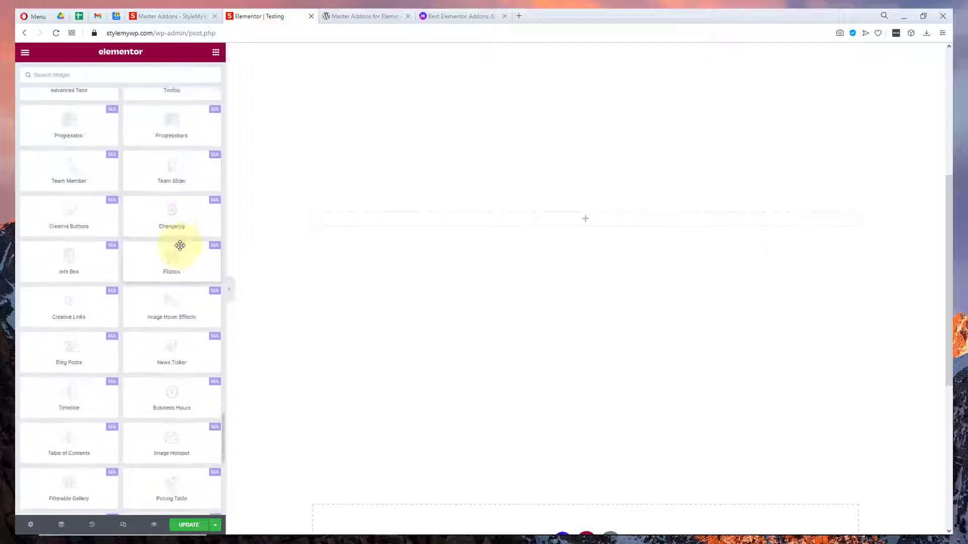
{"action": "left_click_drag", "start_coordinate": [180, 244], "coordinate": [375, 217]}
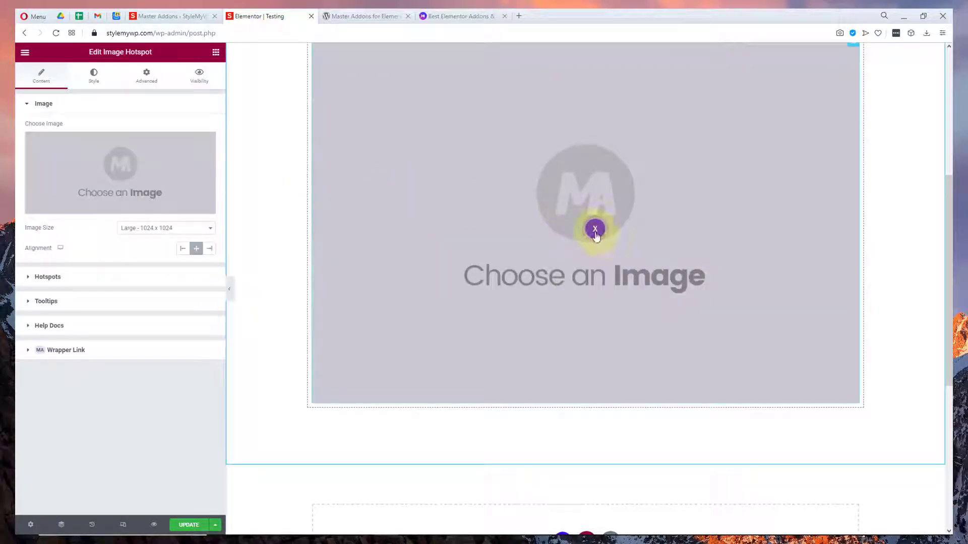
Step: Set the Image Hotspot widget's image to dc5.jpg from the Media Library
{"action": "mouse_move", "coordinate": [595, 230]}
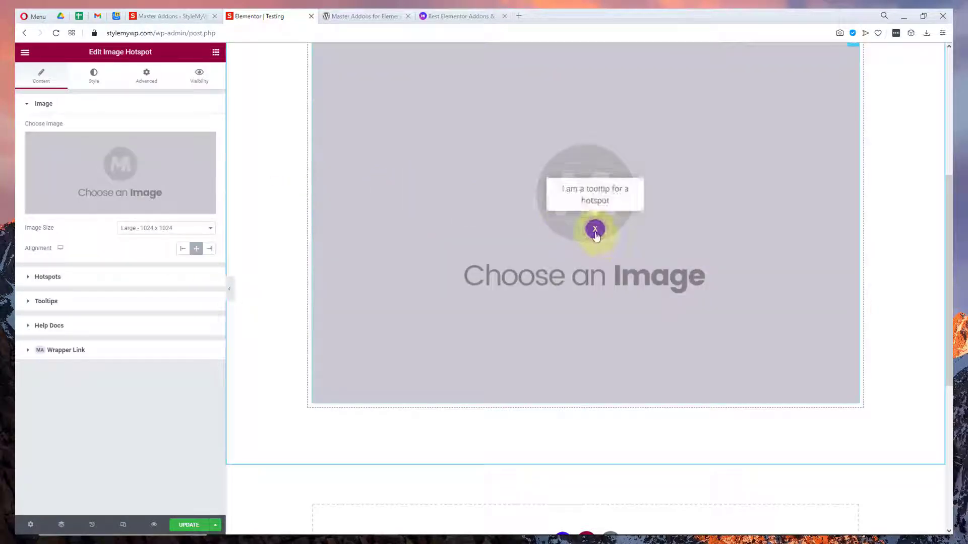
{"action": "left_click", "coordinate": [151, 180]}
{"action": "left_click", "coordinate": [232, 181]}
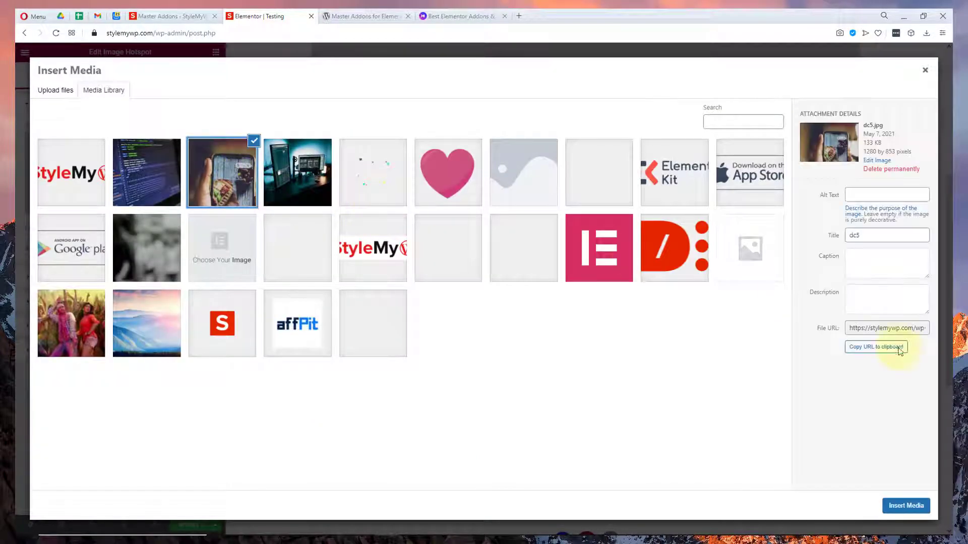
{"action": "left_click", "coordinate": [893, 500]}
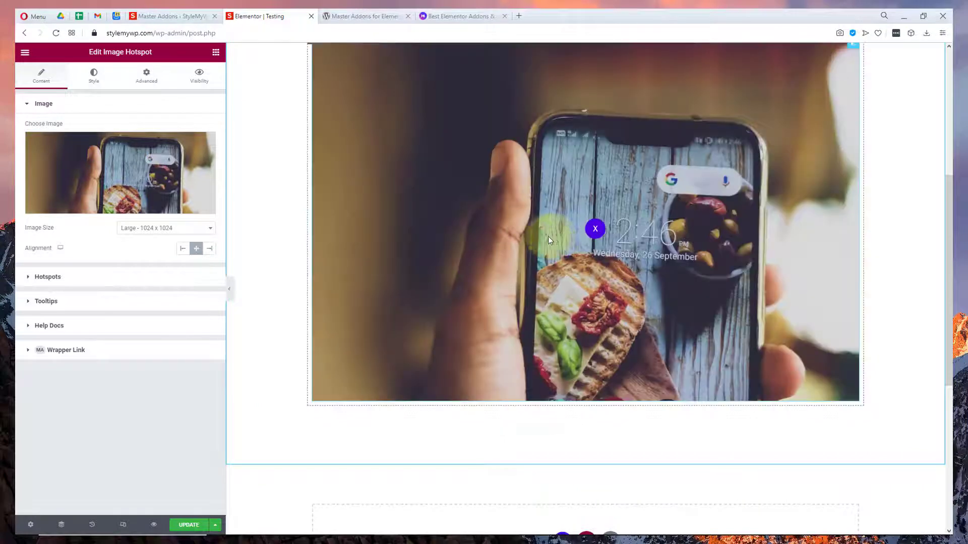
Step: Position the first hotspot on the phone's Google search bar, about 54.6% across
{"action": "left_click", "coordinate": [99, 285]}
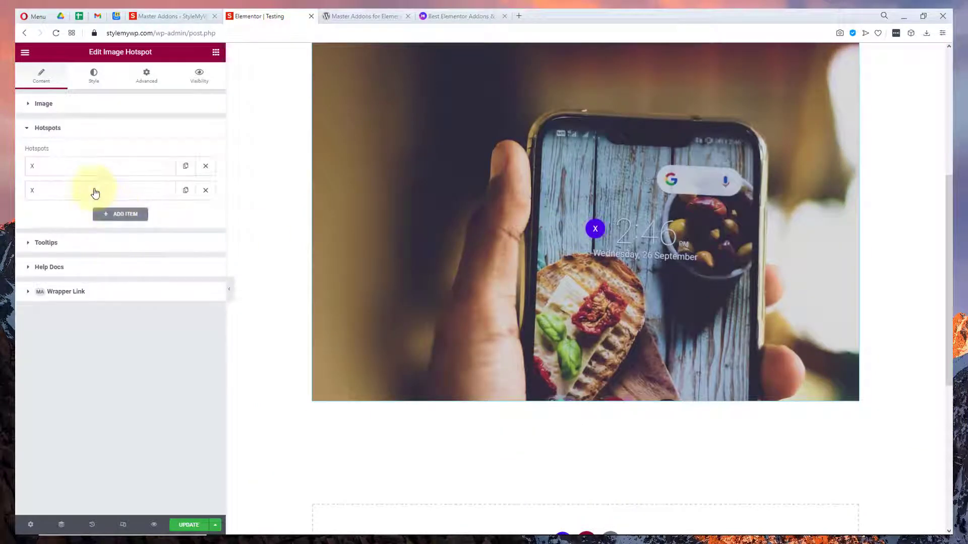
{"action": "left_click", "coordinate": [88, 169]}
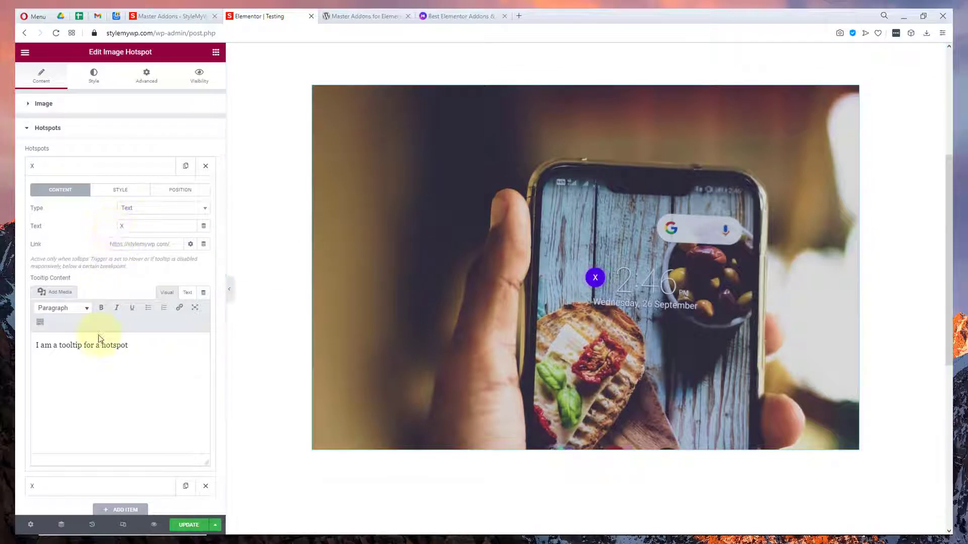
{"action": "triple_click", "coordinate": [151, 345]}
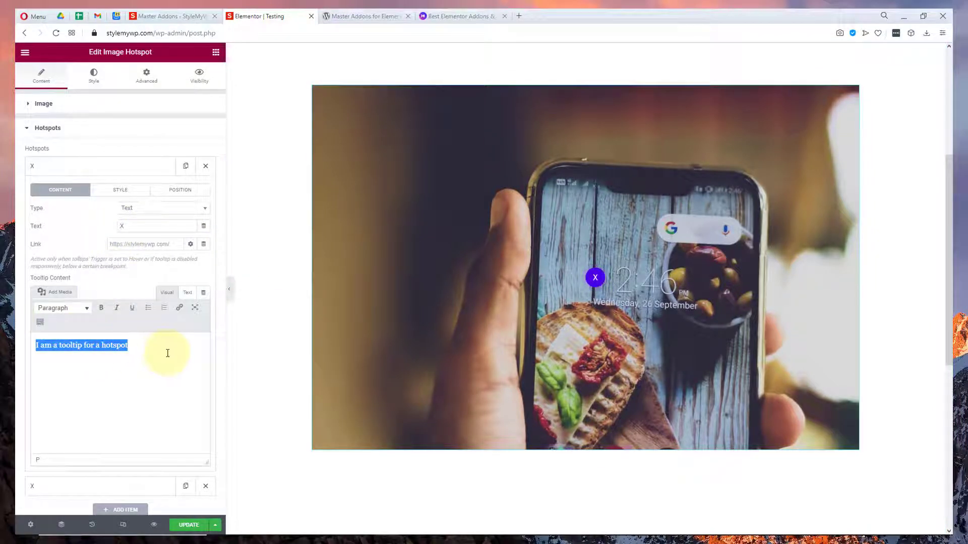
{"action": "left_click", "coordinate": [180, 190]}
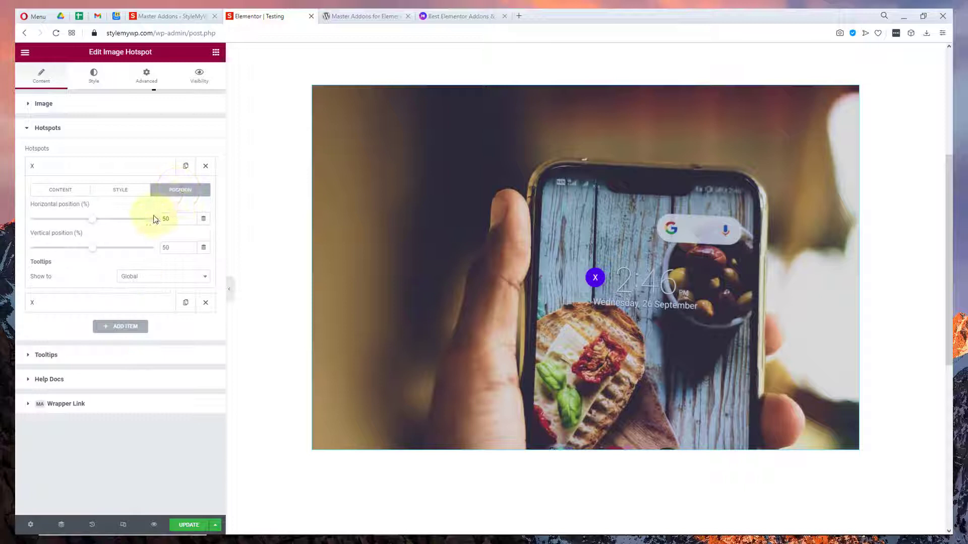
{"action": "left_click_drag", "start_coordinate": [88, 222], "coordinate": [48, 223]}
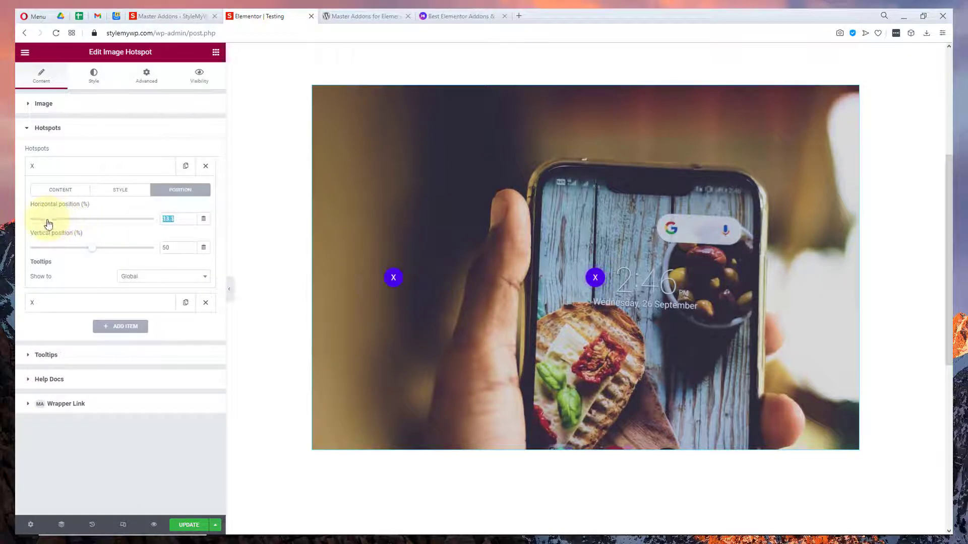
{"action": "mouse_move", "coordinate": [91, 250]}
{"action": "left_mouse_down"}
{"action": "mouse_move", "coordinate": [68, 249]}
{"action": "mouse_move", "coordinate": [85, 256]}
{"action": "left_mouse_up"}
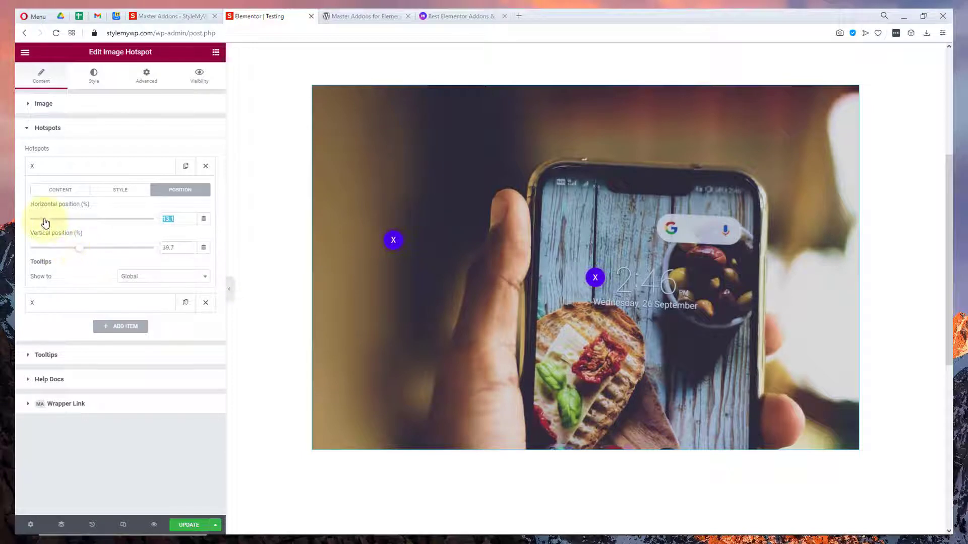
{"action": "left_click_drag", "start_coordinate": [46, 222], "coordinate": [114, 230]}
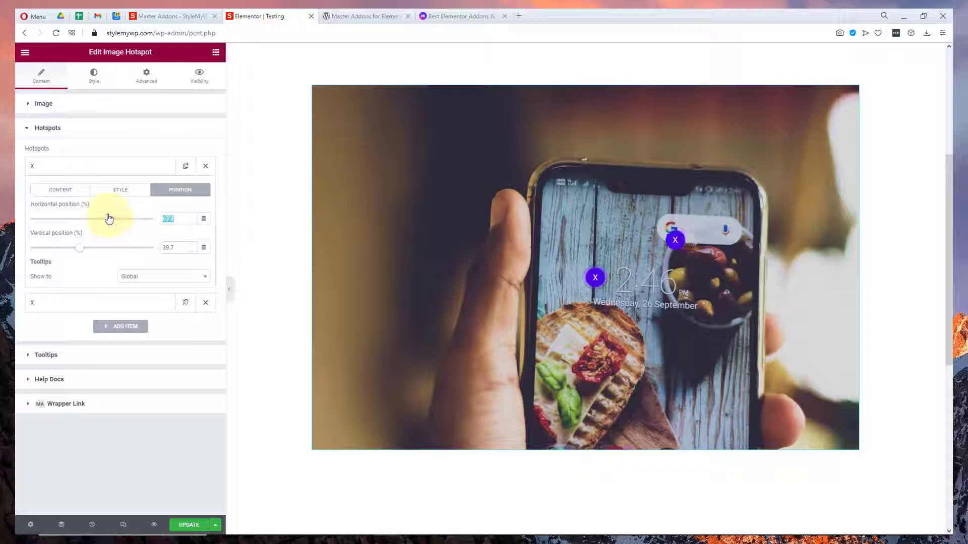
{"action": "left_click_drag", "start_coordinate": [108, 218], "coordinate": [110, 218]}
{"action": "left_click_drag", "start_coordinate": [83, 254], "coordinate": [79, 250]}
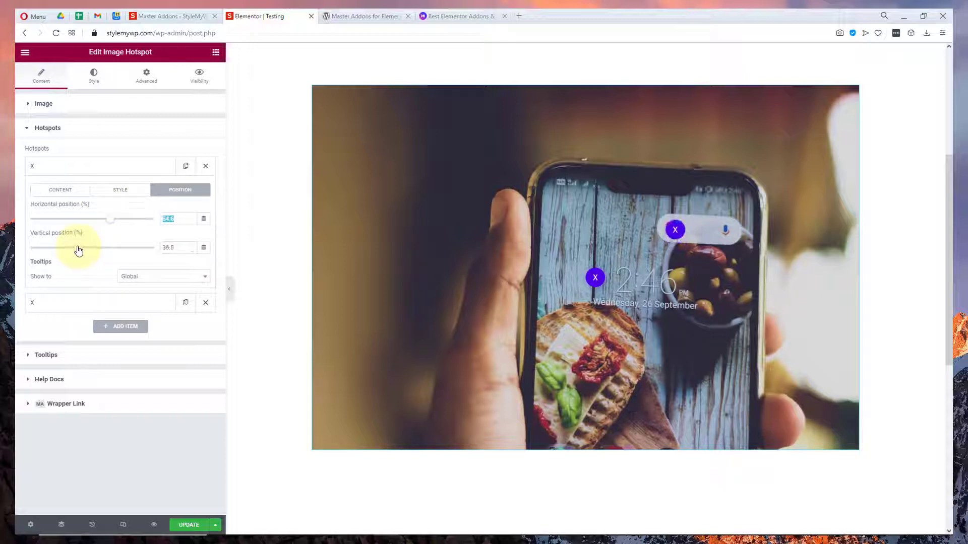
Step: Replace the hotspot's tooltip text with 'This is google'
{"action": "left_click", "coordinate": [80, 190]}
{"action": "triple_click", "coordinate": [82, 358]}
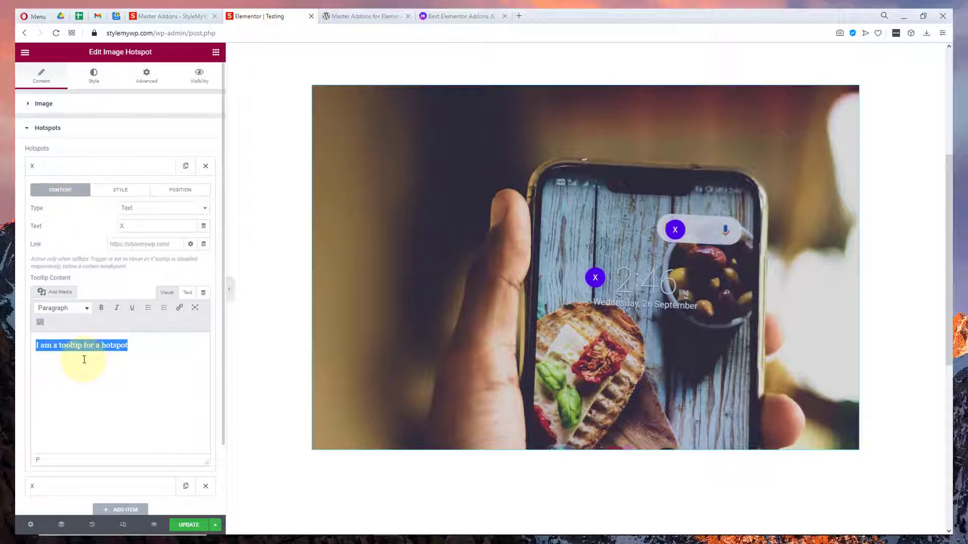
{"action": "type", "text": "This is go"}
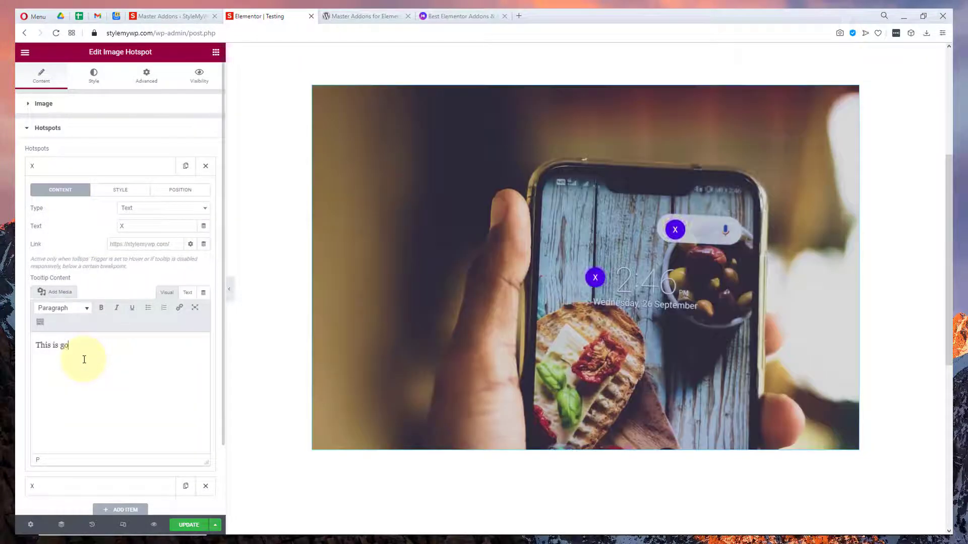
{"action": "type", "text": "ogle"}
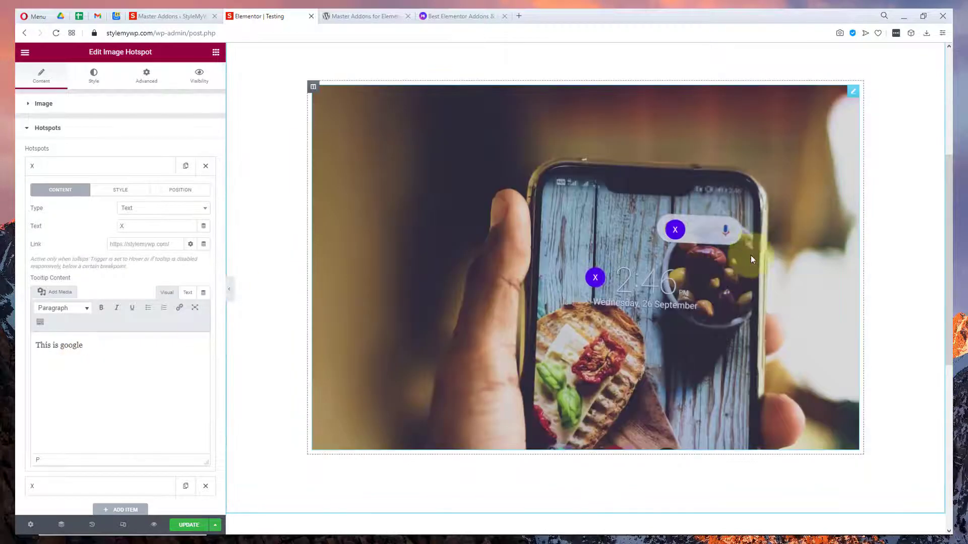
{"action": "mouse_move", "coordinate": [680, 233]}
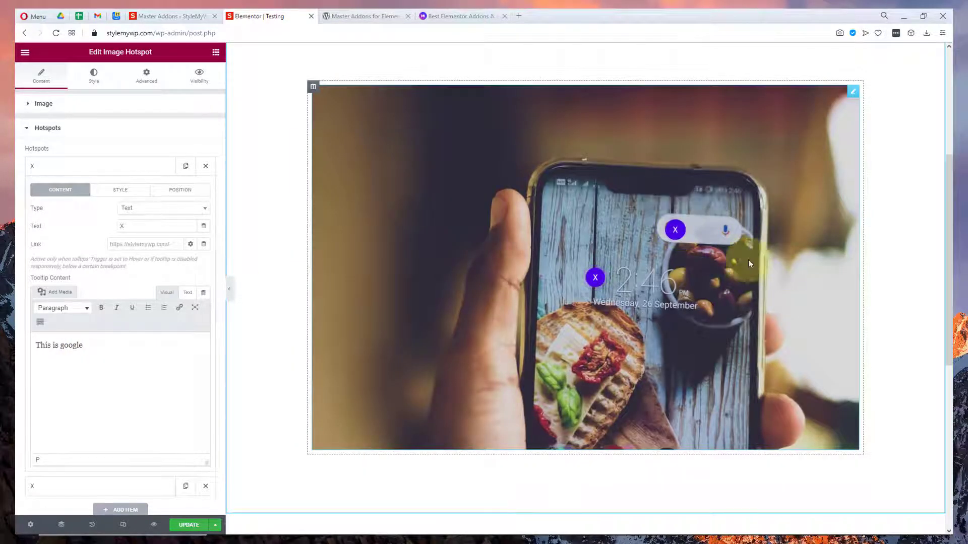
Step: Delete the Image Hotspot widget and drop a Master Addons Gradient Headline into the empty section
{"action": "right_click", "coordinate": [828, 139]}
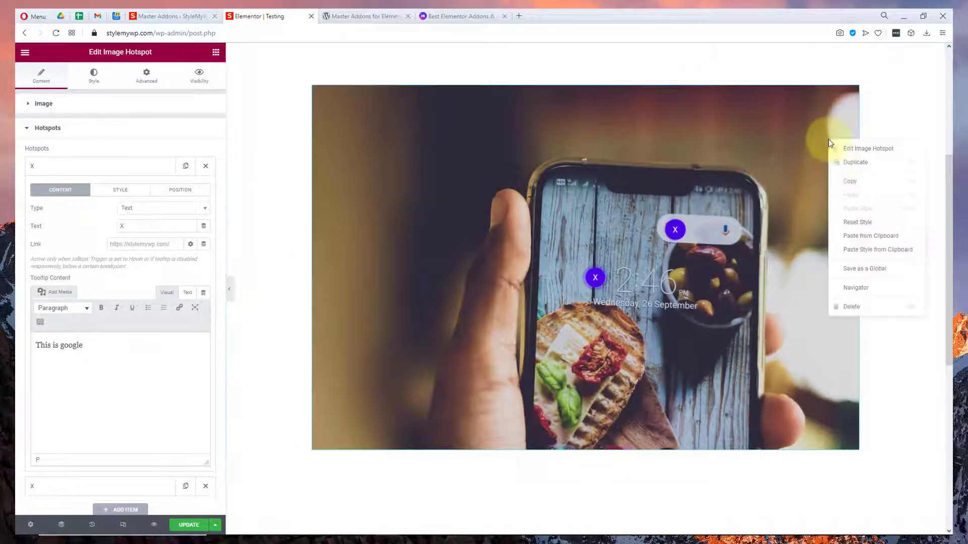
{"action": "left_click", "coordinate": [851, 307]}
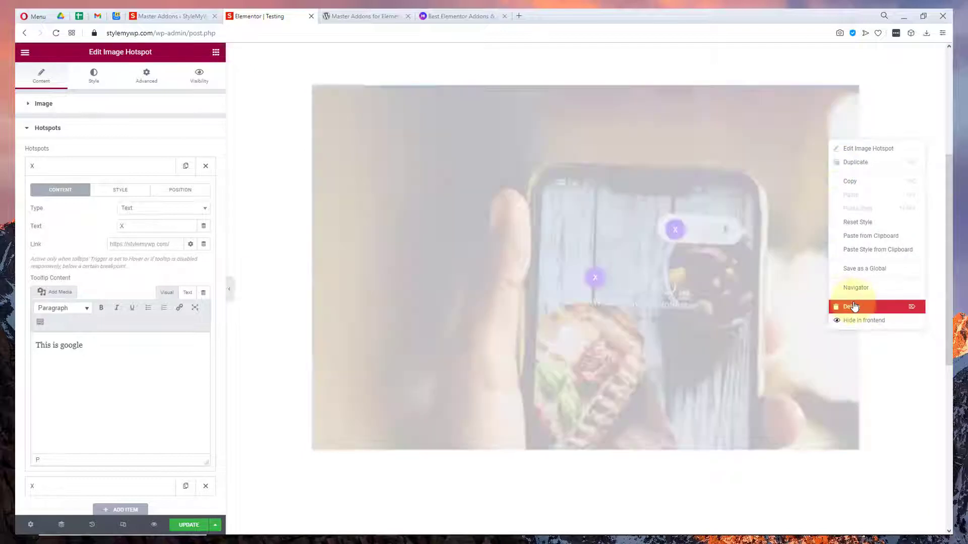
{"action": "scroll", "coordinate": [151, 317], "scroll_direction": "down", "scroll_amount": 15}
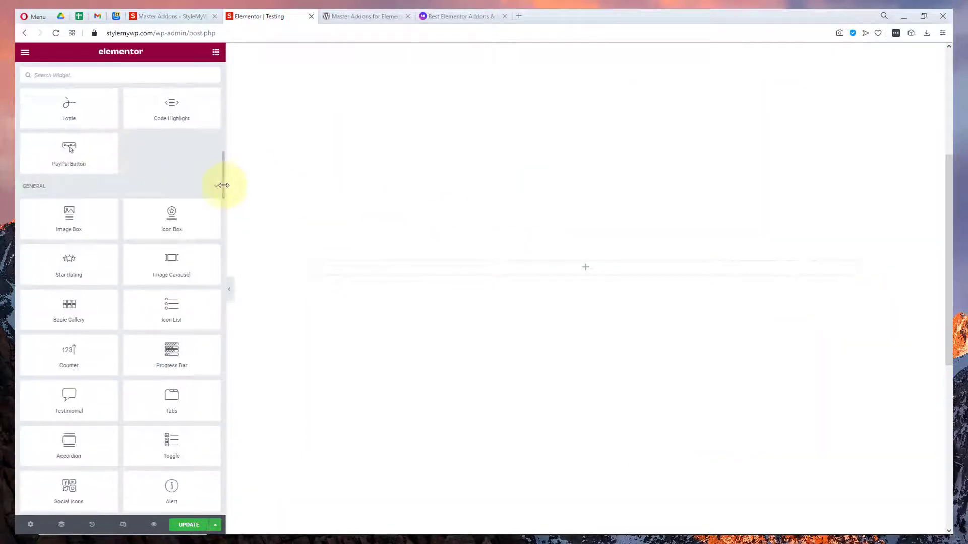
{"action": "left_click_drag", "start_coordinate": [223, 185], "coordinate": [221, 447]}
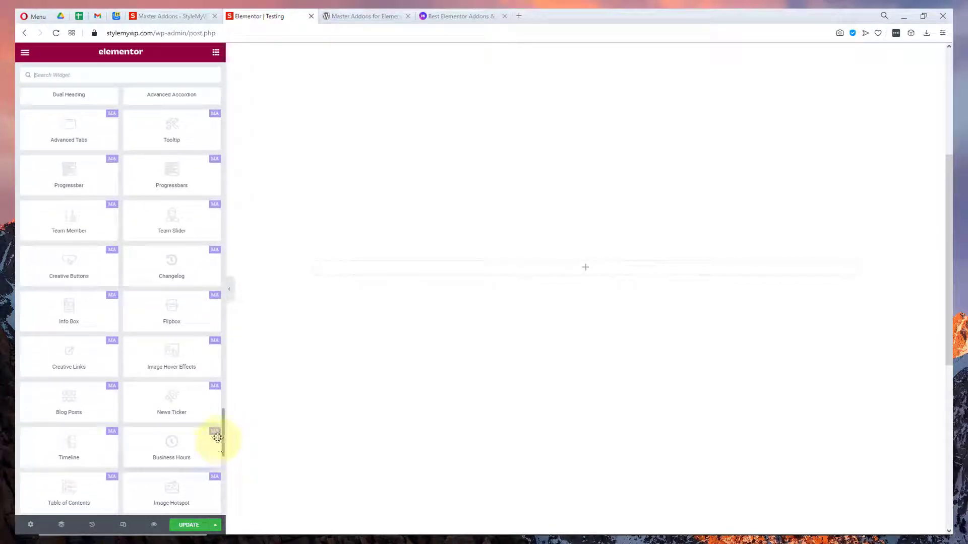
{"action": "scroll", "coordinate": [129, 367], "scroll_direction": "down", "scroll_amount": 3}
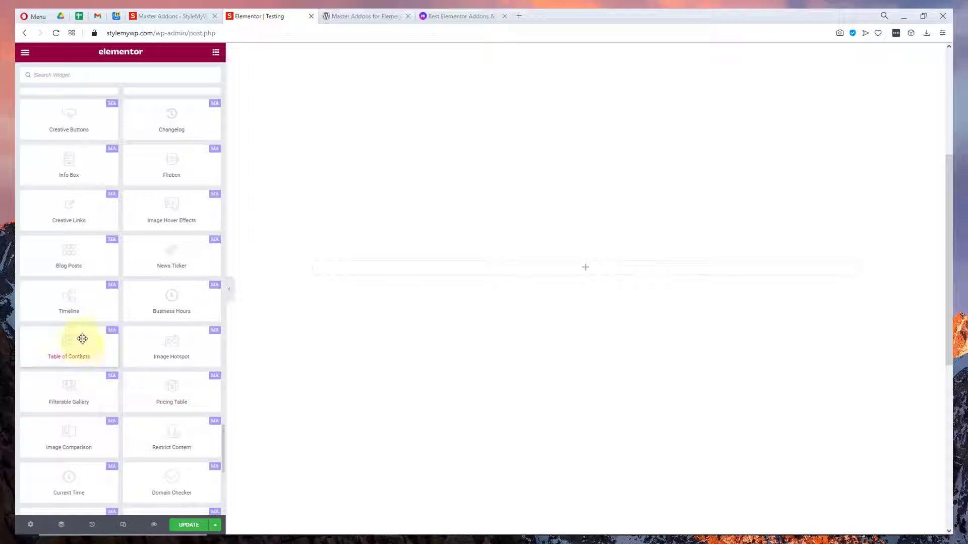
{"action": "scroll", "coordinate": [82, 339], "scroll_direction": "down", "scroll_amount": 4}
{"action": "scroll", "coordinate": [95, 355], "scroll_direction": "down", "scroll_amount": 3}
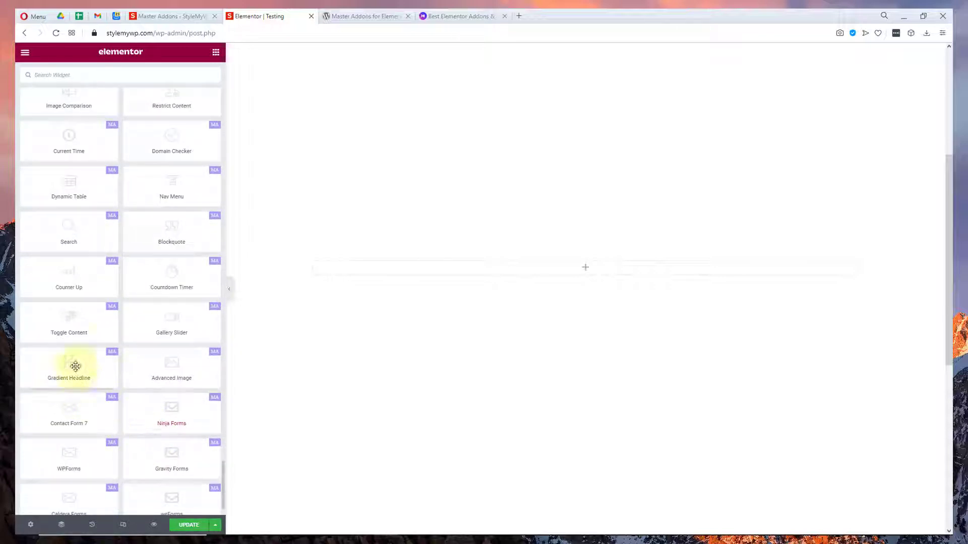
{"action": "left_click_drag", "start_coordinate": [76, 368], "coordinate": [437, 283]}
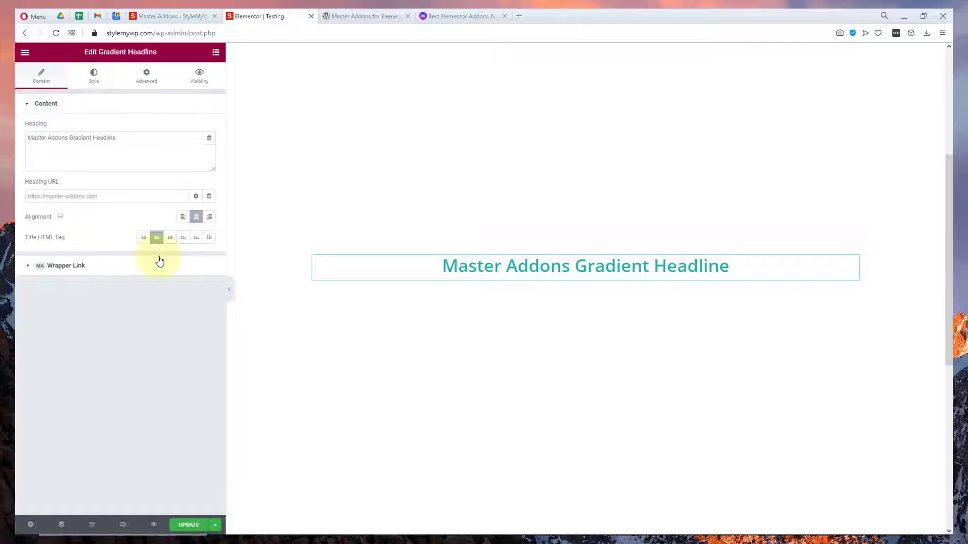
Step: Give the headline a gradient text colour running from red to yellow
{"action": "left_click", "coordinate": [96, 77]}
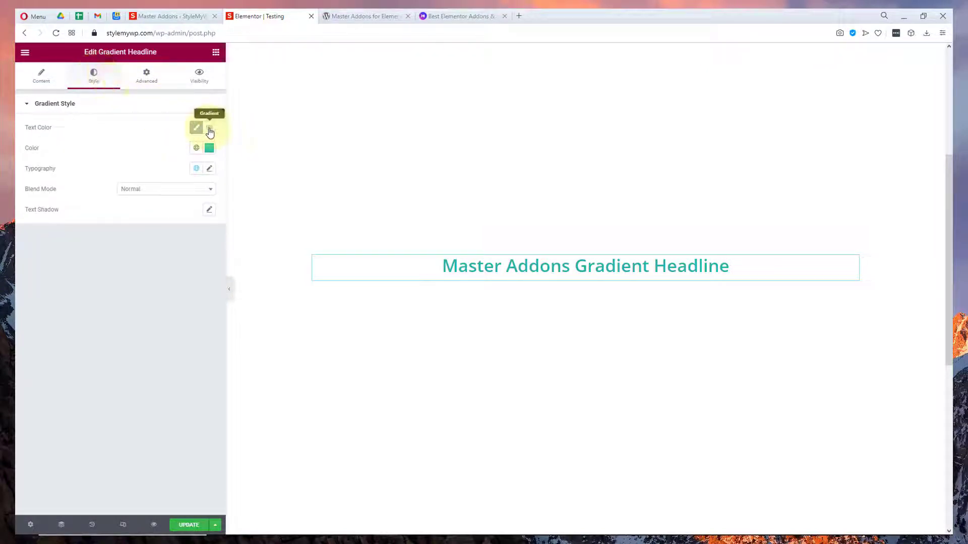
{"action": "left_click", "coordinate": [210, 129]}
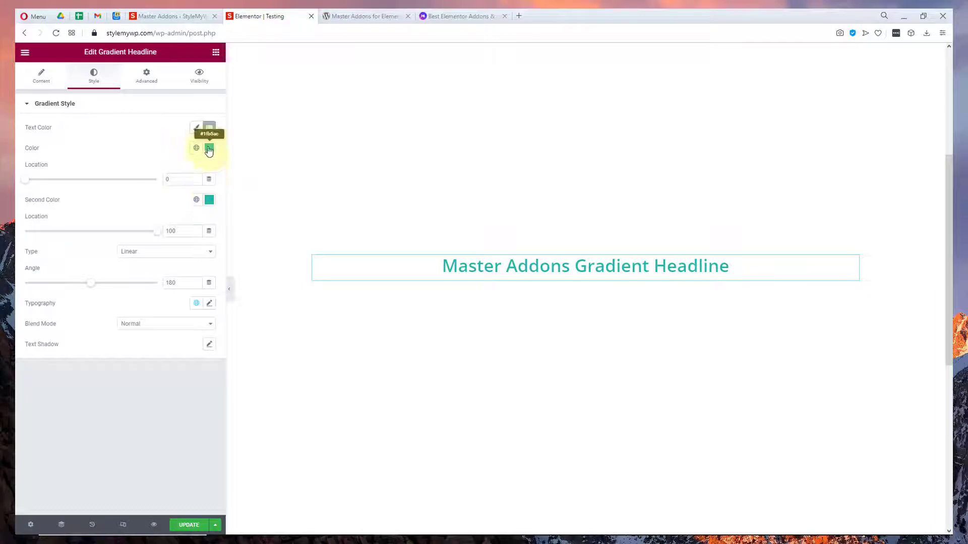
{"action": "left_click", "coordinate": [210, 147]}
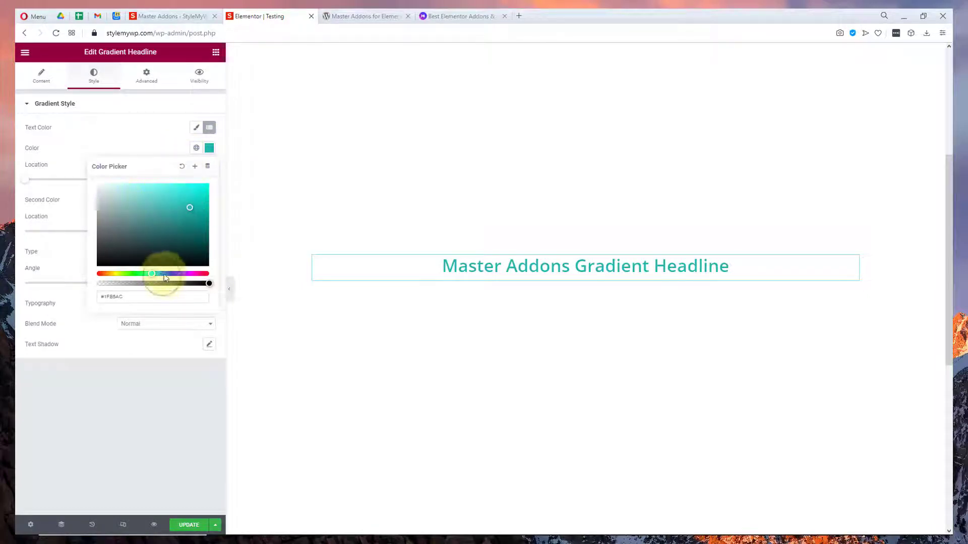
{"action": "left_click", "coordinate": [164, 274]}
{"action": "left_click", "coordinate": [188, 188]}
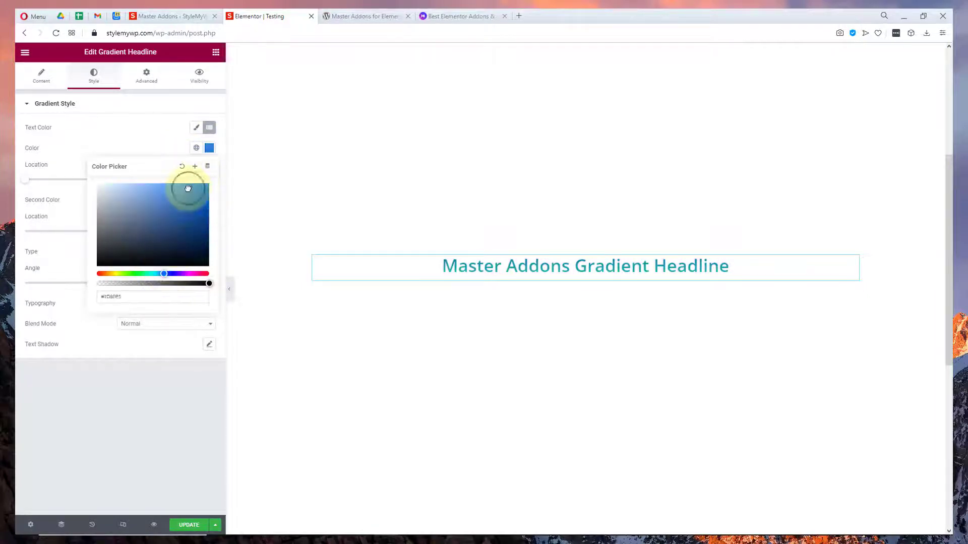
{"action": "left_click", "coordinate": [168, 147]}
{"action": "left_click", "coordinate": [209, 199]}
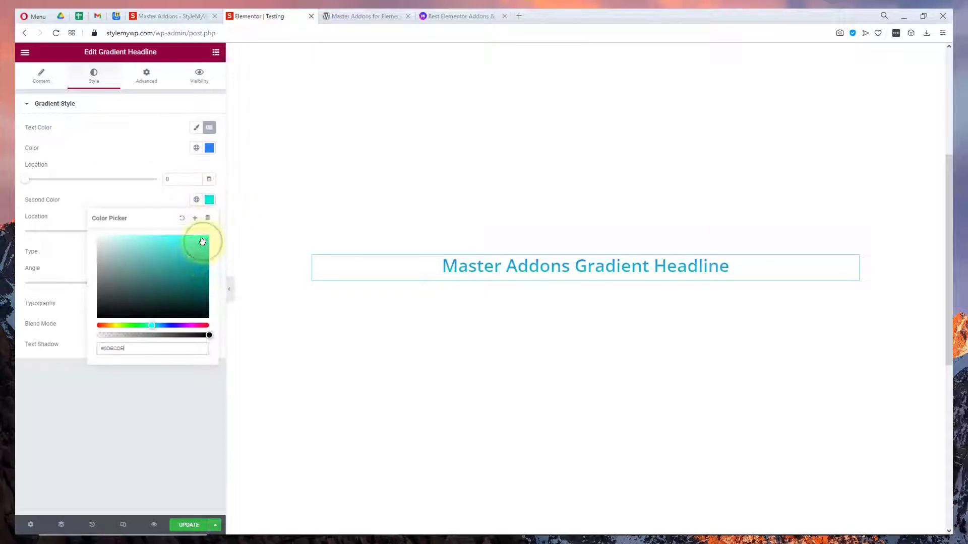
{"action": "left_click", "coordinate": [133, 164]}
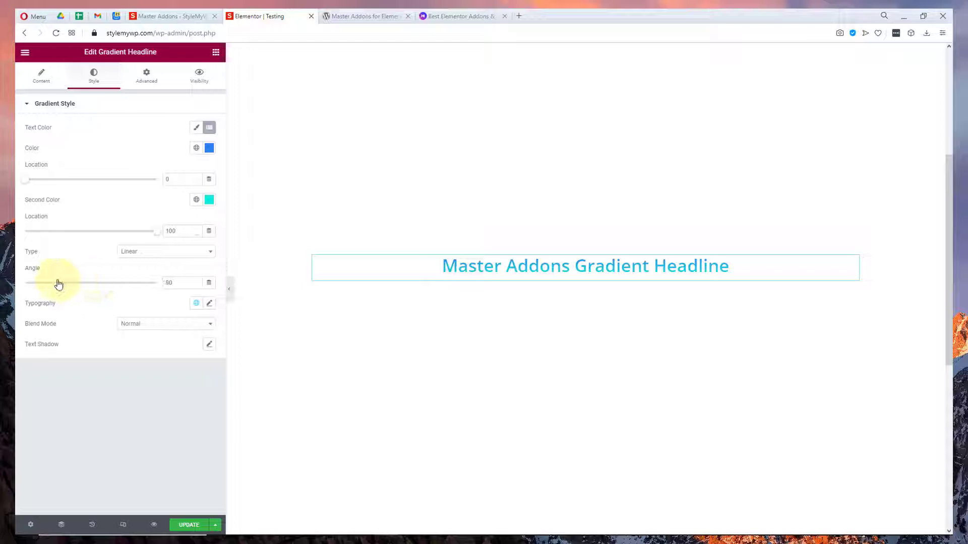
{"action": "left_click", "coordinate": [209, 149]}
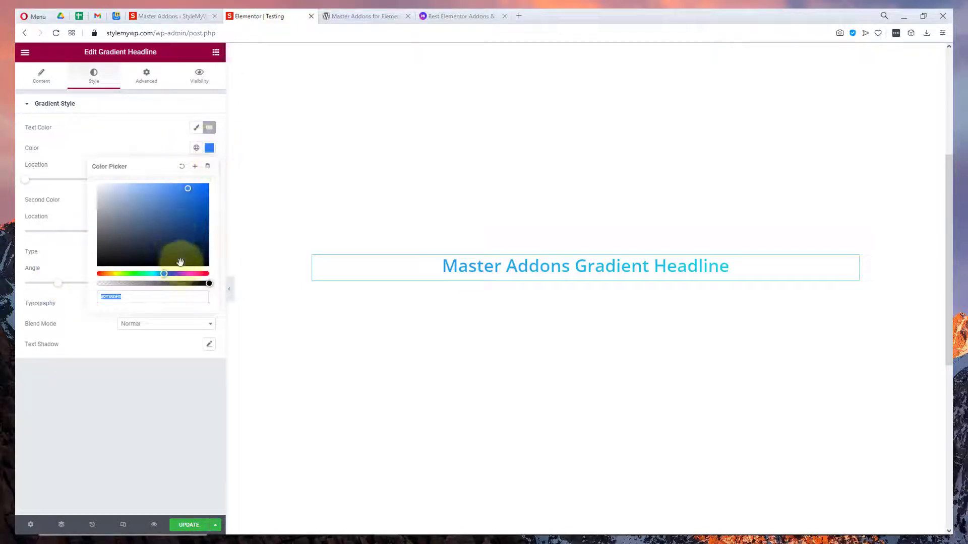
{"action": "left_click_drag", "start_coordinate": [191, 273], "coordinate": [205, 273]}
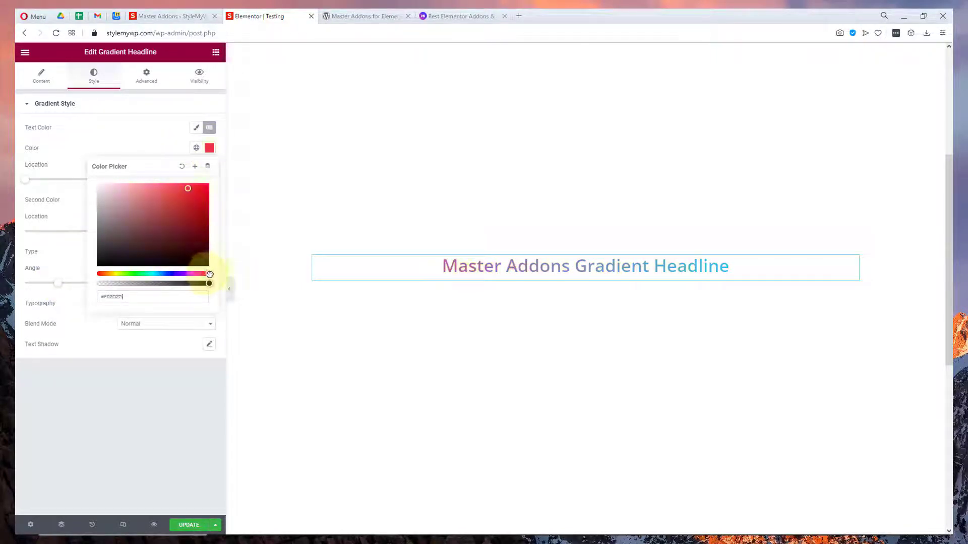
{"action": "left_click", "coordinate": [142, 140]}
{"action": "left_click", "coordinate": [211, 203]}
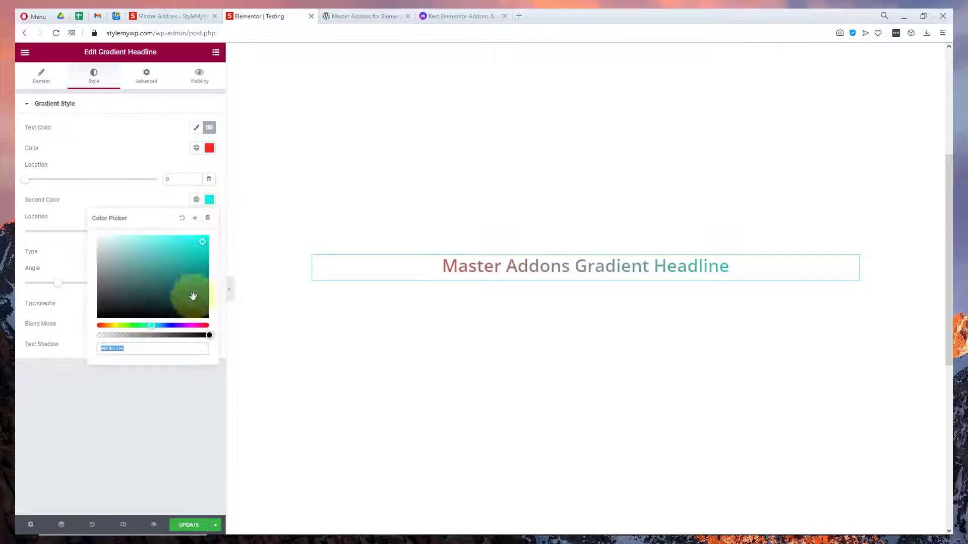
{"action": "left_click", "coordinate": [112, 326]}
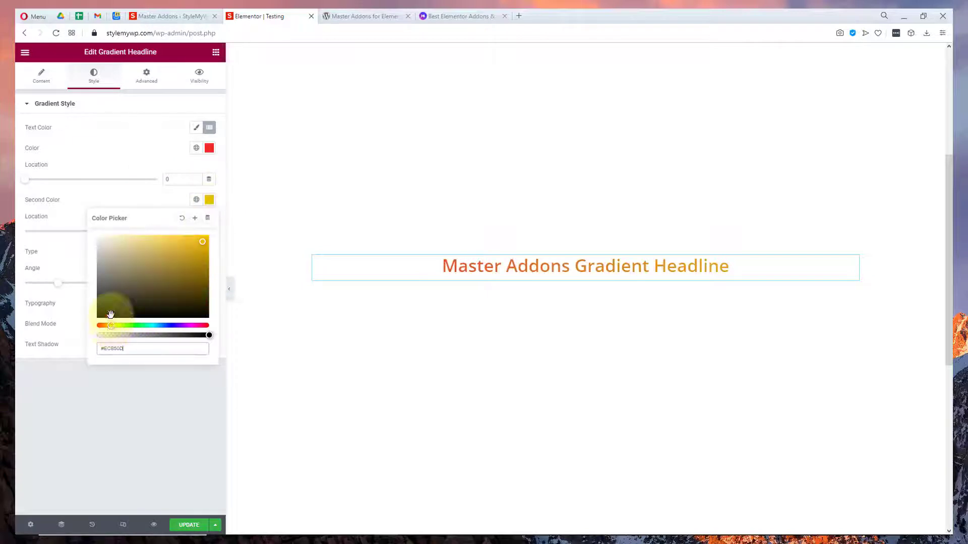
{"action": "left_click", "coordinate": [133, 181]}
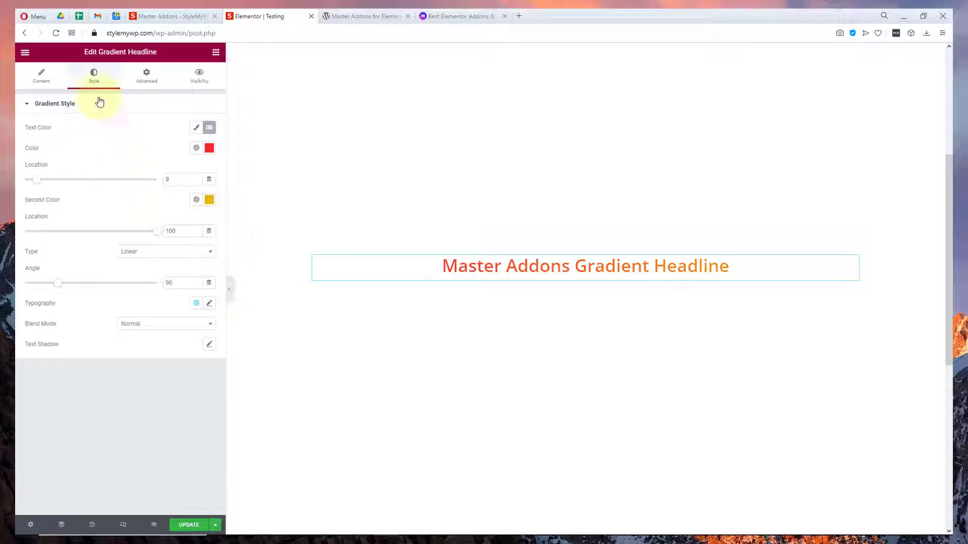
Step: Make the headline an H1 with font weight 800
{"action": "left_click", "coordinate": [42, 87]}
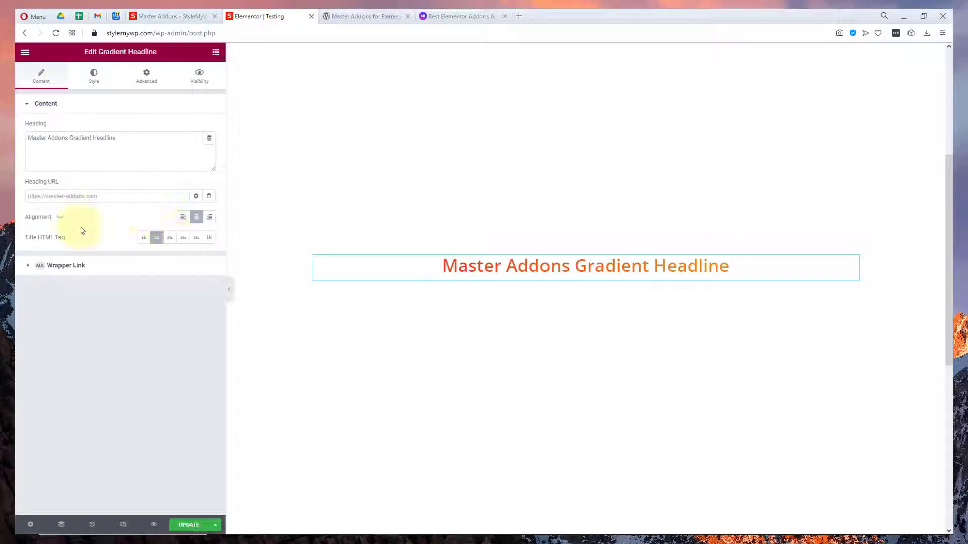
{"action": "left_click", "coordinate": [144, 238]}
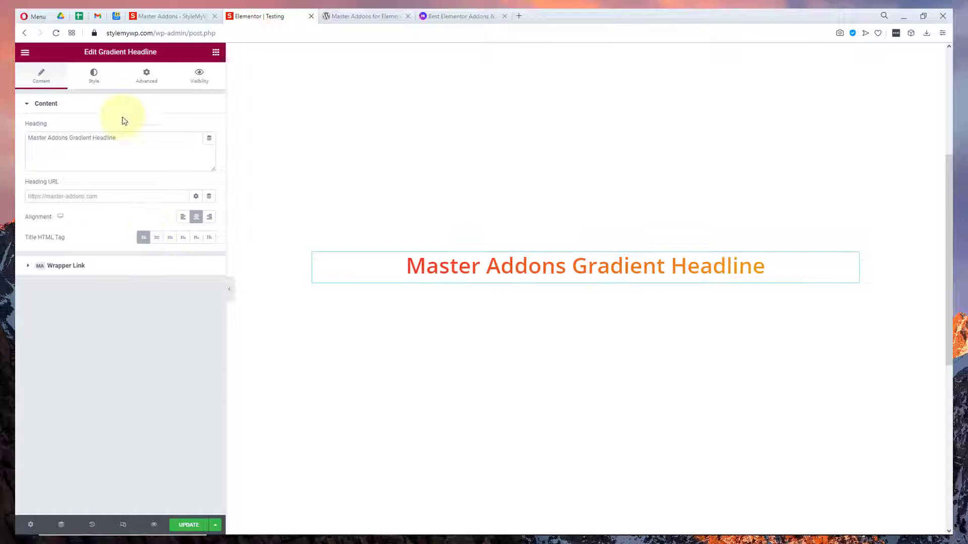
{"action": "left_click", "coordinate": [98, 75]}
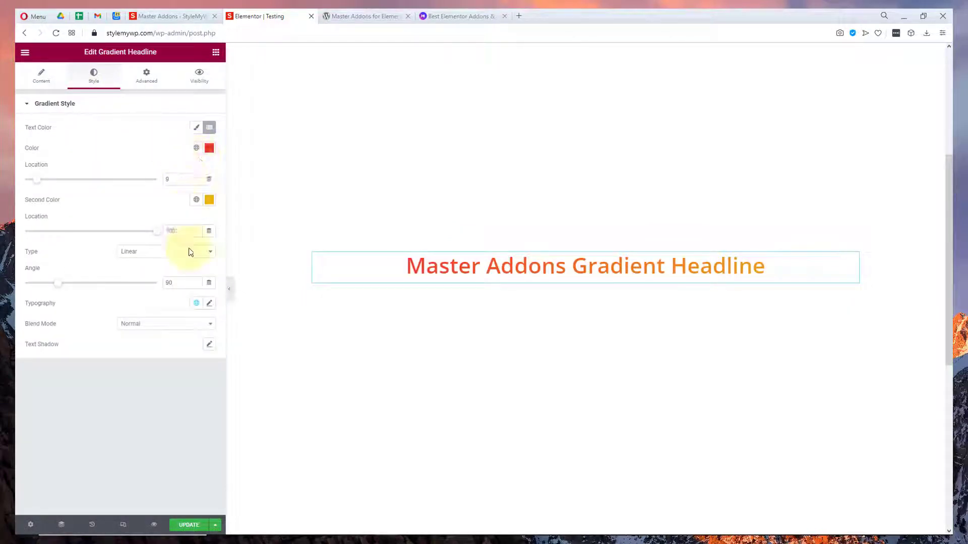
{"action": "left_click", "coordinate": [208, 304]}
{"action": "left_click", "coordinate": [138, 401]}
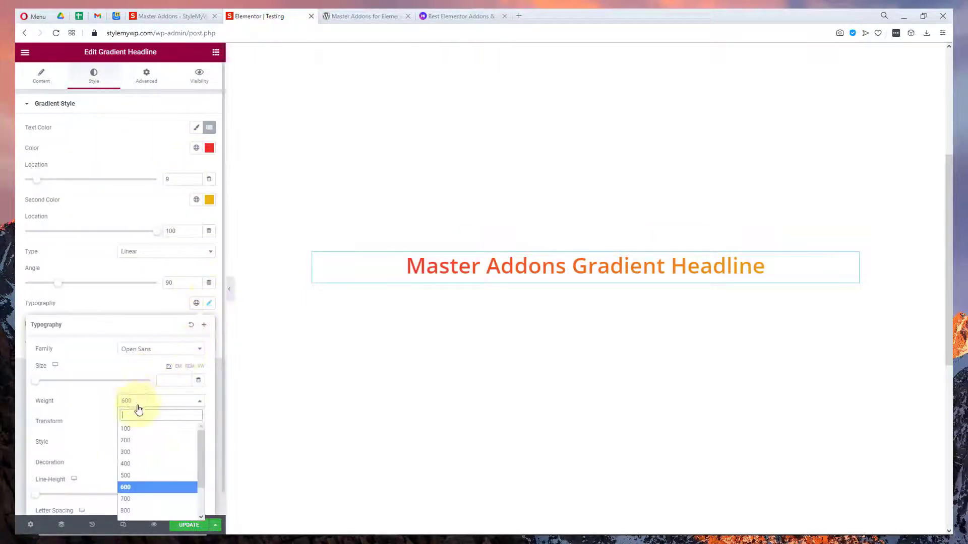
{"action": "left_click", "coordinate": [169, 511]}
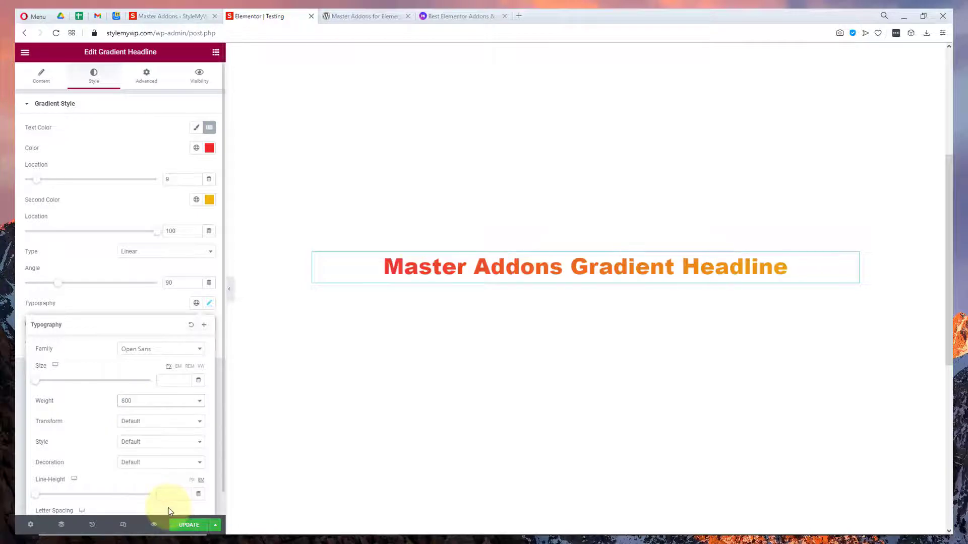
{"action": "left_click", "coordinate": [140, 286]}
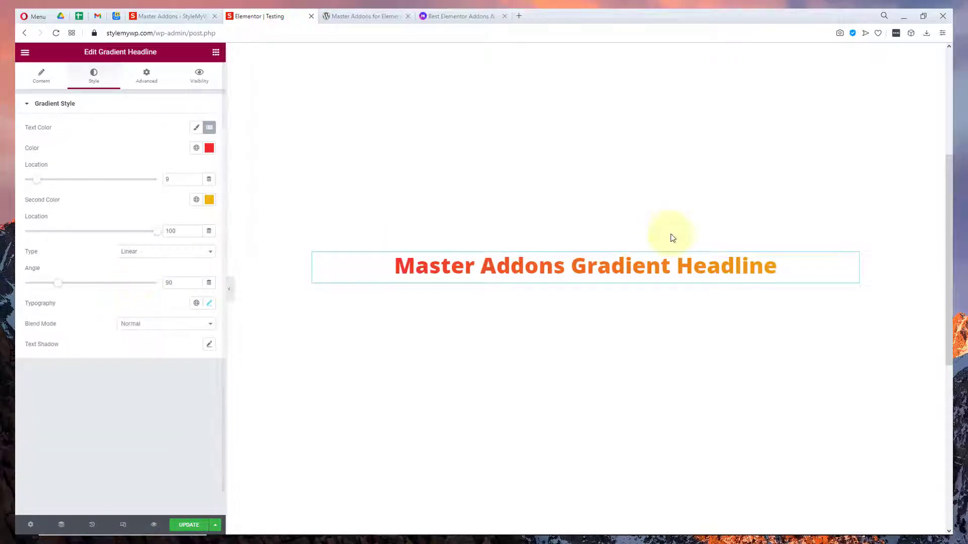
Step: Delete the gradient headline and scroll the widget panel to the Master Addons widgets
{"action": "right_click", "coordinate": [525, 275]}
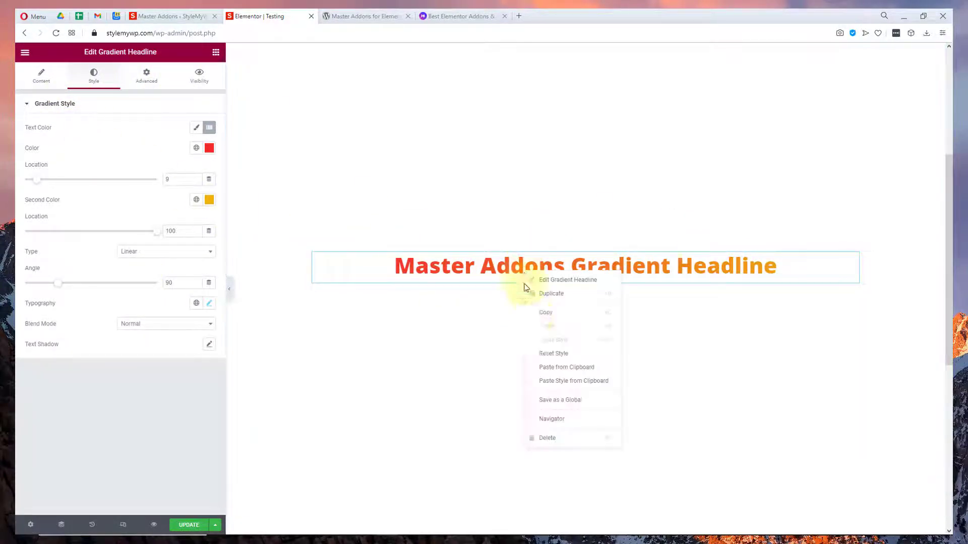
{"action": "left_click", "coordinate": [549, 438]}
{"action": "scroll", "coordinate": [58, 304], "scroll_direction": "down", "scroll_amount": 15}
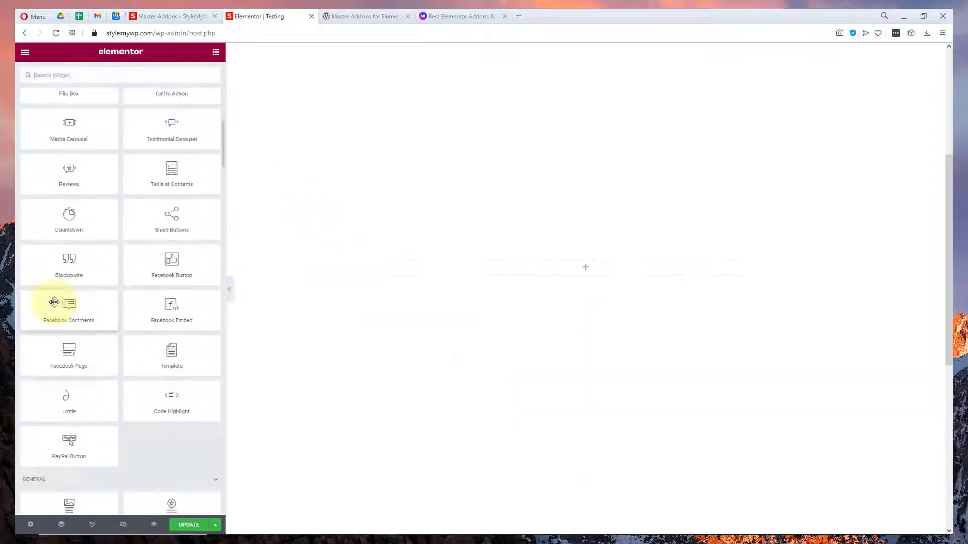
{"action": "scroll", "coordinate": [61, 311], "scroll_direction": "down", "scroll_amount": 15}
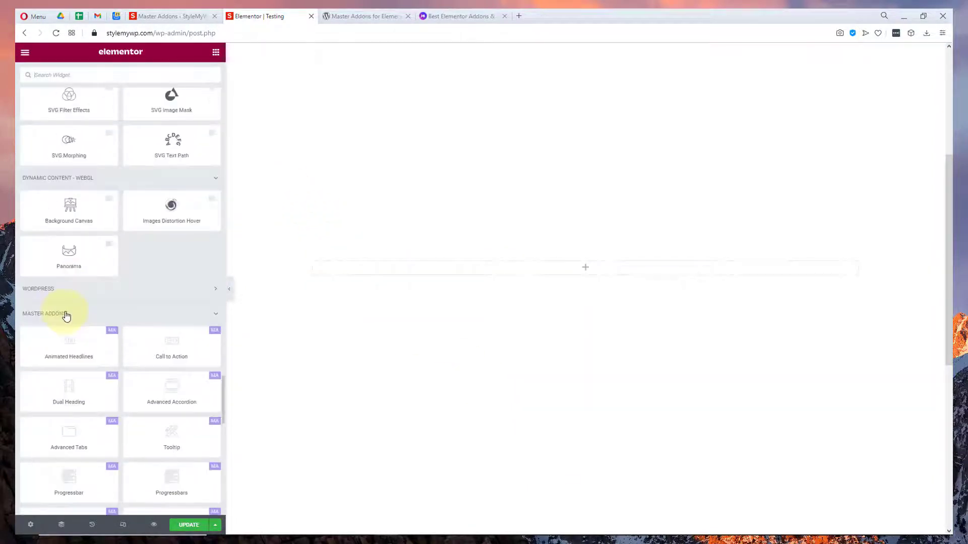
{"action": "scroll", "coordinate": [64, 312], "scroll_direction": "up", "scroll_amount": 4}
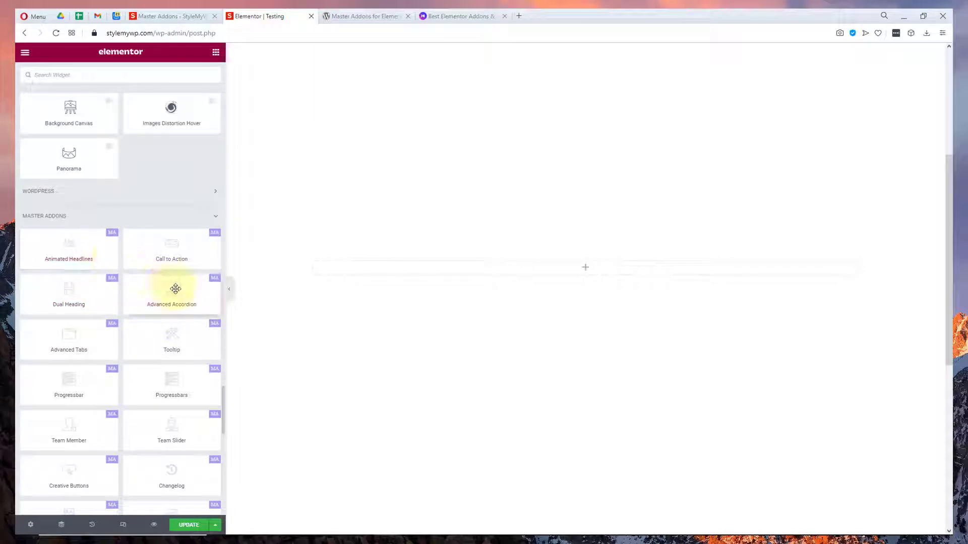
Step: Drop an Advanced Accordion onto the page and set its Accordion Type to Toggle
{"action": "left_click_drag", "start_coordinate": [176, 292], "coordinate": [361, 270]}
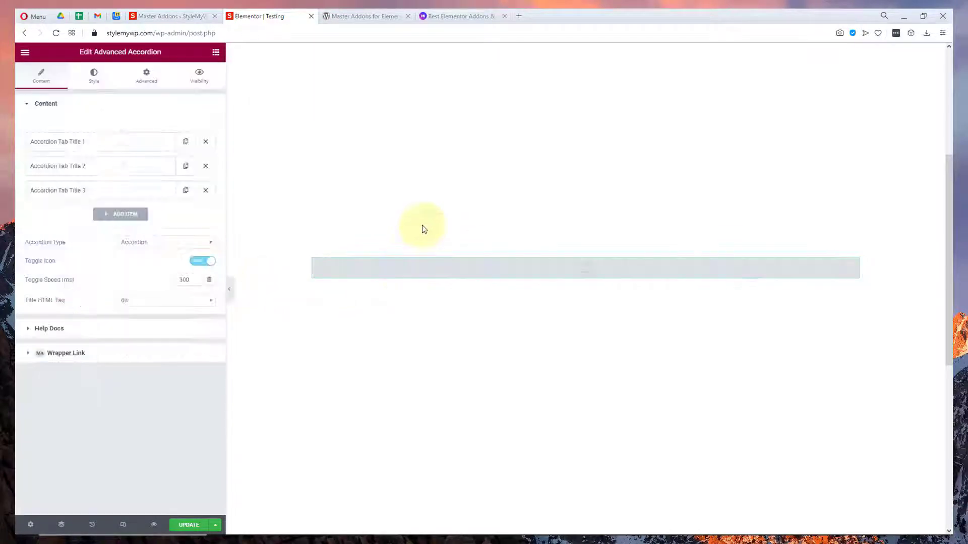
{"action": "left_click", "coordinate": [417, 239]}
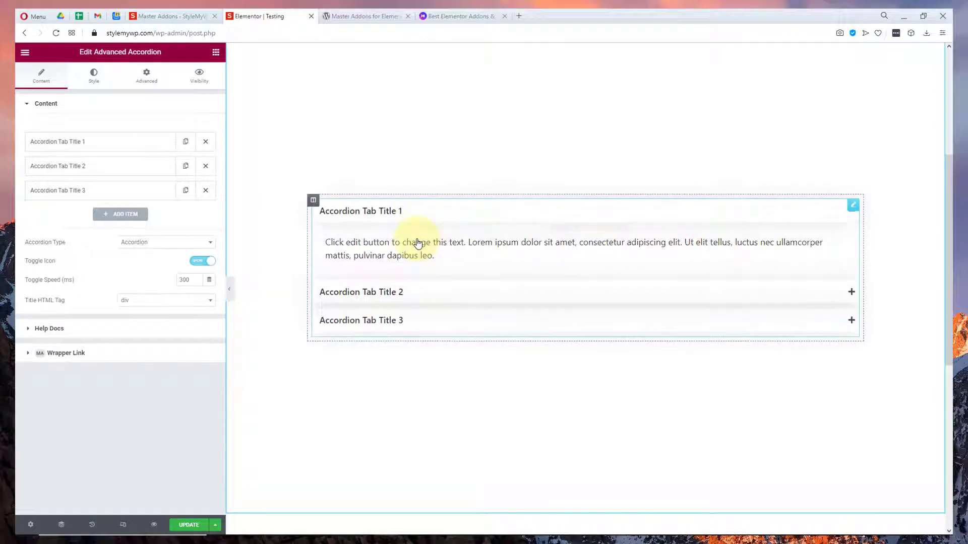
{"action": "left_click", "coordinate": [421, 214]}
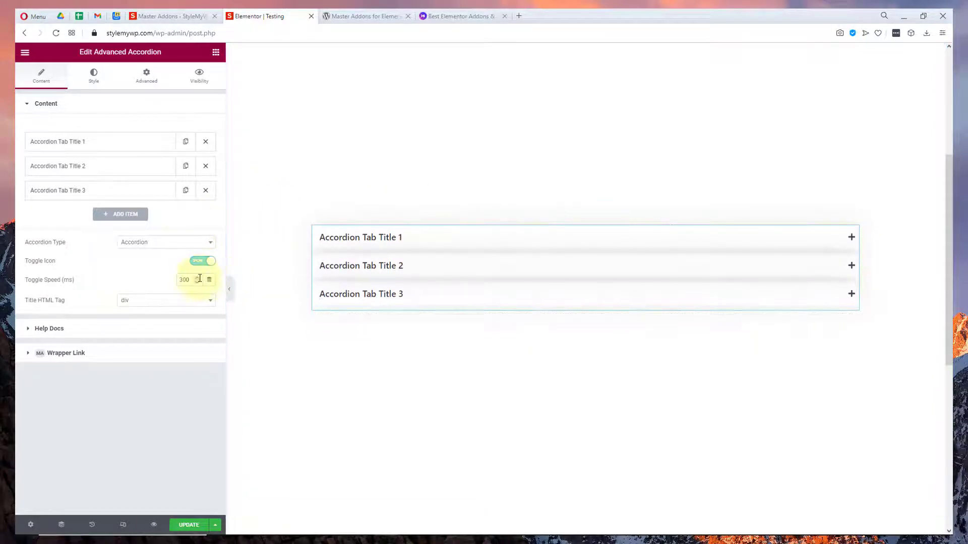
{"action": "left_click", "coordinate": [146, 244]}
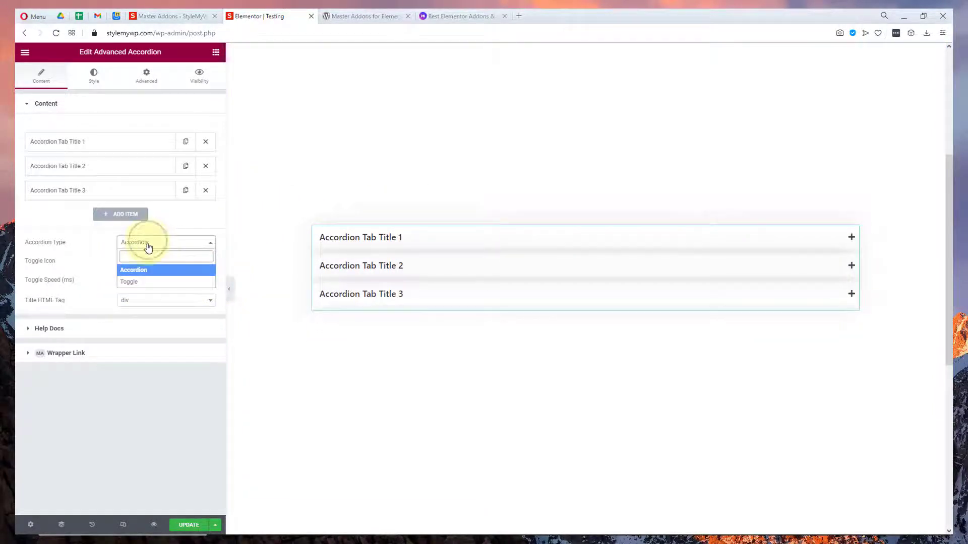
{"action": "left_click", "coordinate": [145, 282]}
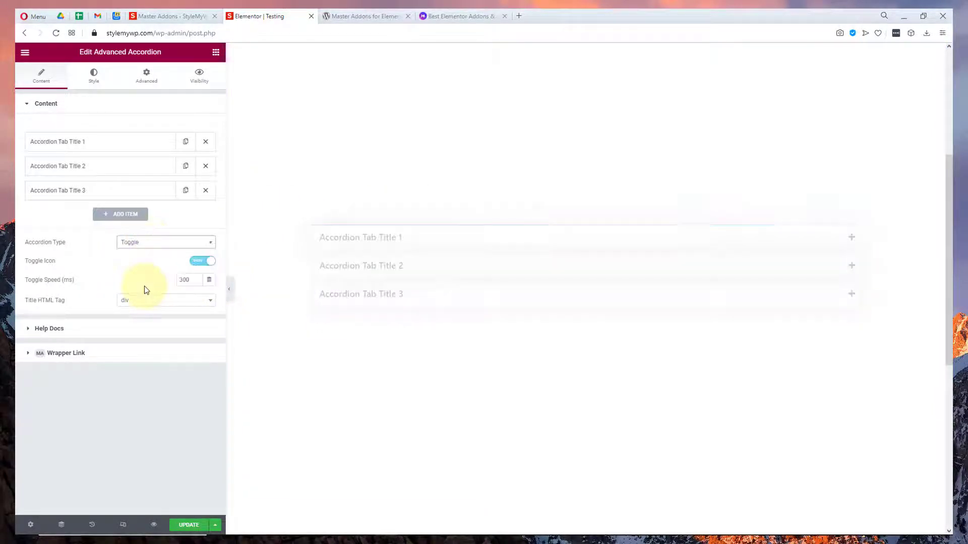
Step: Test the first two accordion tabs in full-width preview, then view the accordion's help docs
{"action": "left_click", "coordinate": [231, 292]}
{"action": "left_click", "coordinate": [520, 238]}
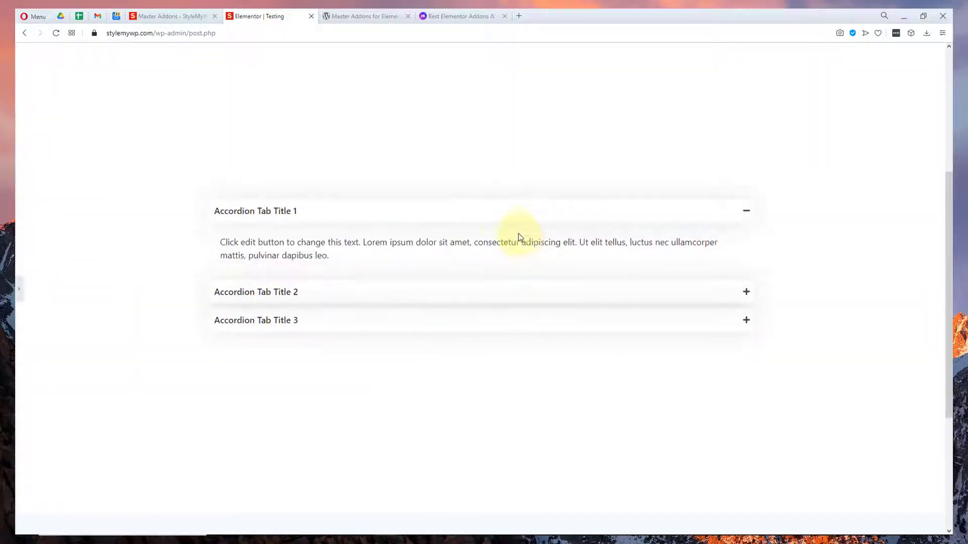
{"action": "left_click", "coordinate": [476, 222]}
{"action": "left_click", "coordinate": [469, 265]}
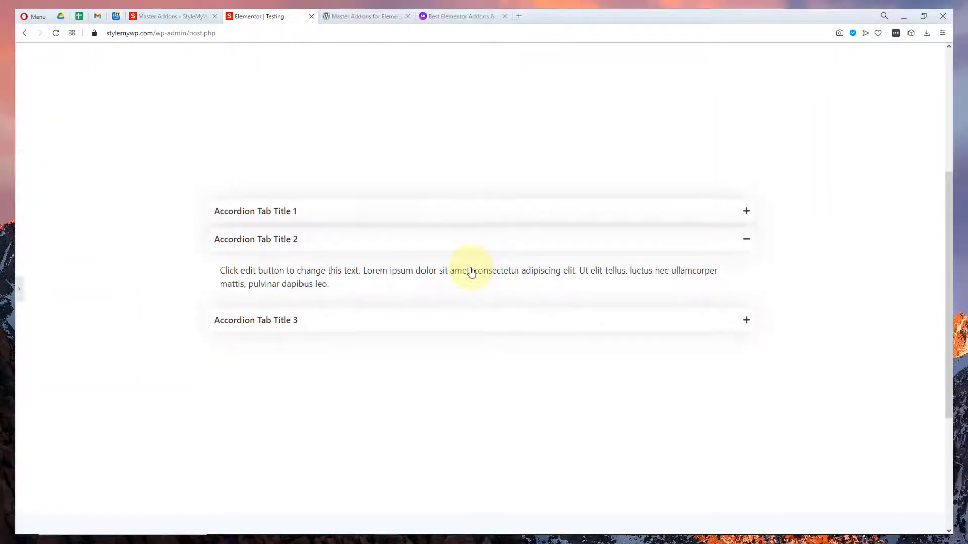
{"action": "left_click", "coordinate": [482, 241]}
{"action": "left_click", "coordinate": [19, 288]}
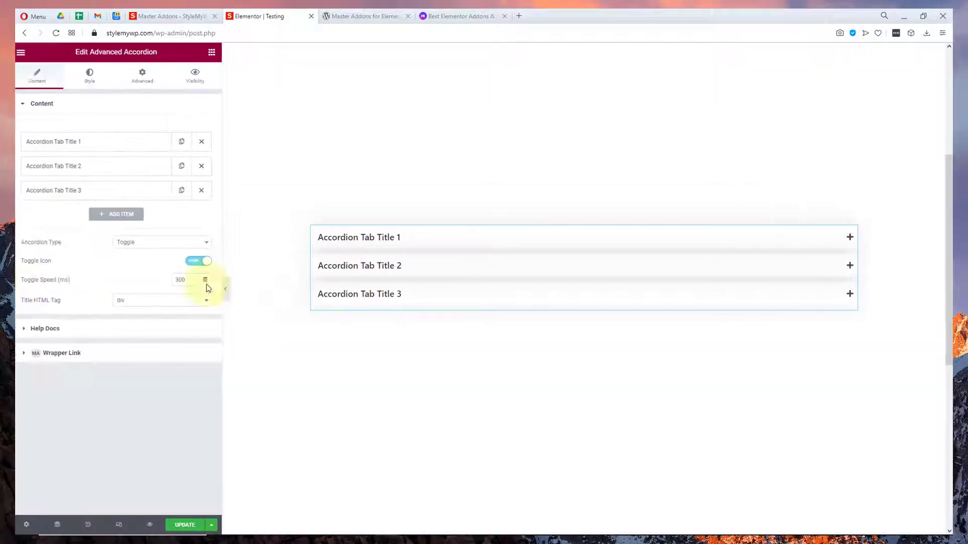
{"action": "right_click", "coordinate": [391, 294]}
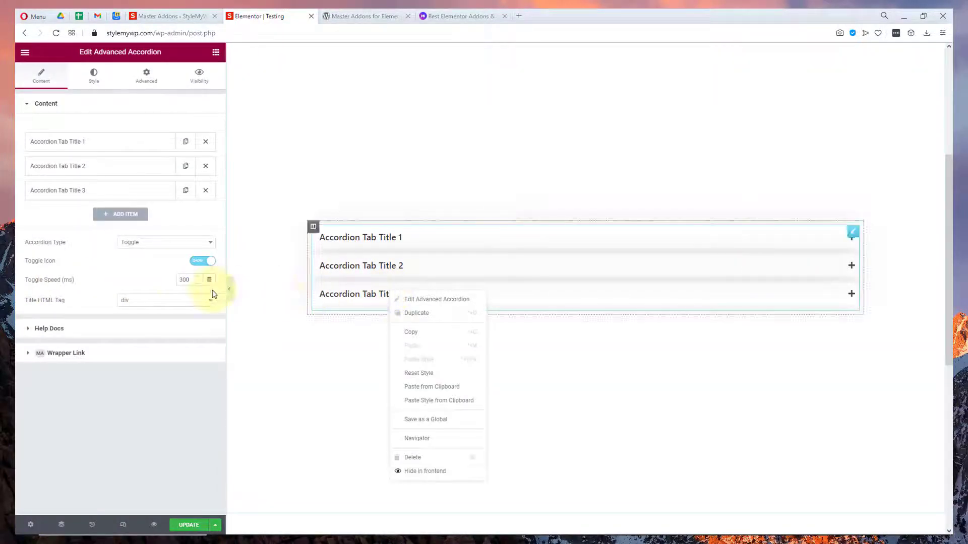
{"action": "left_click", "coordinate": [80, 335]}
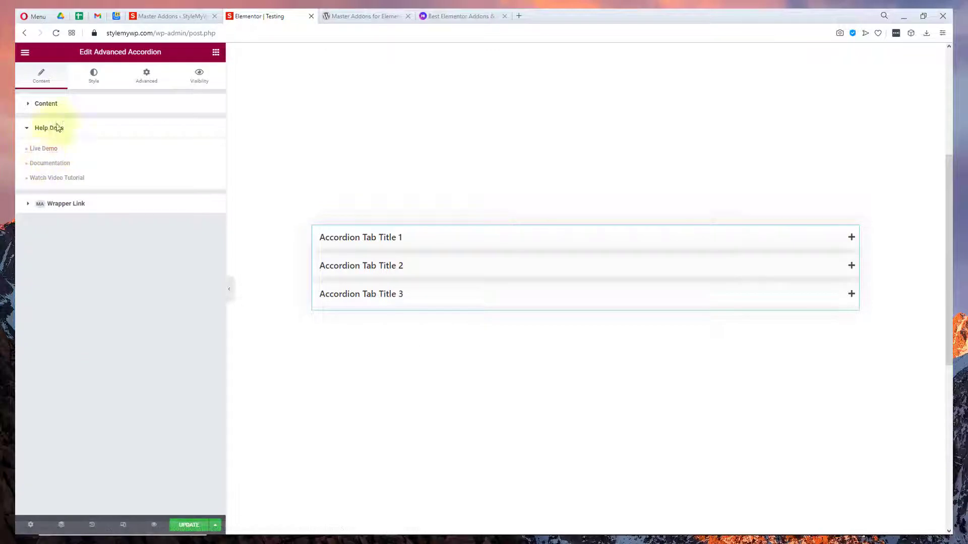
{"action": "left_click", "coordinate": [108, 79]}
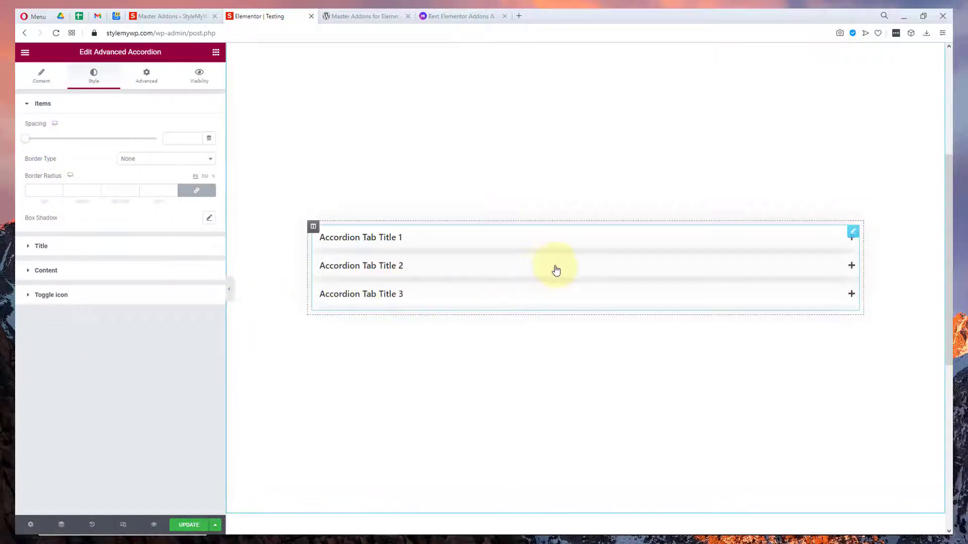
Step: Set the accordion content padding to 5, check the icon library unchanged, then bring up the accordion's options
{"action": "left_click", "coordinate": [99, 272]}
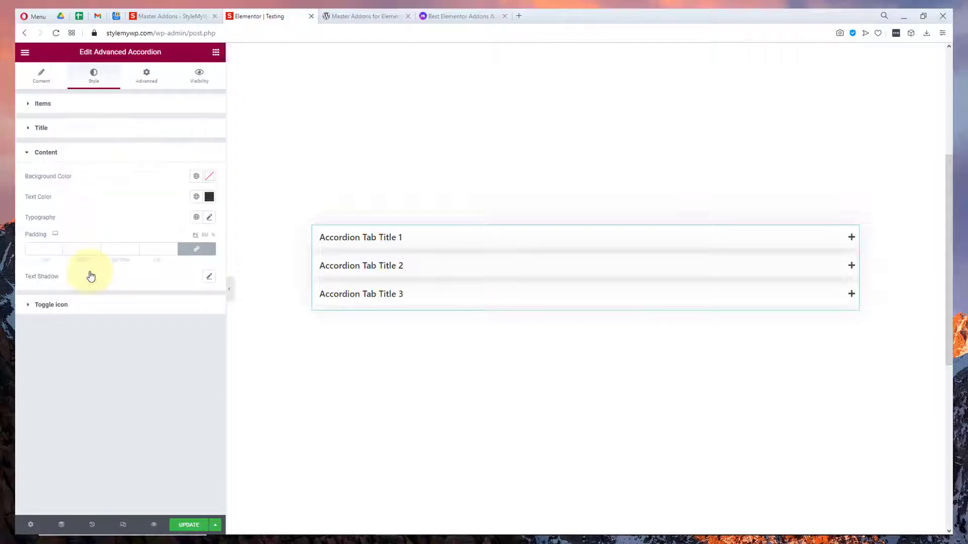
{"action": "double_click", "coordinate": [59, 247]}
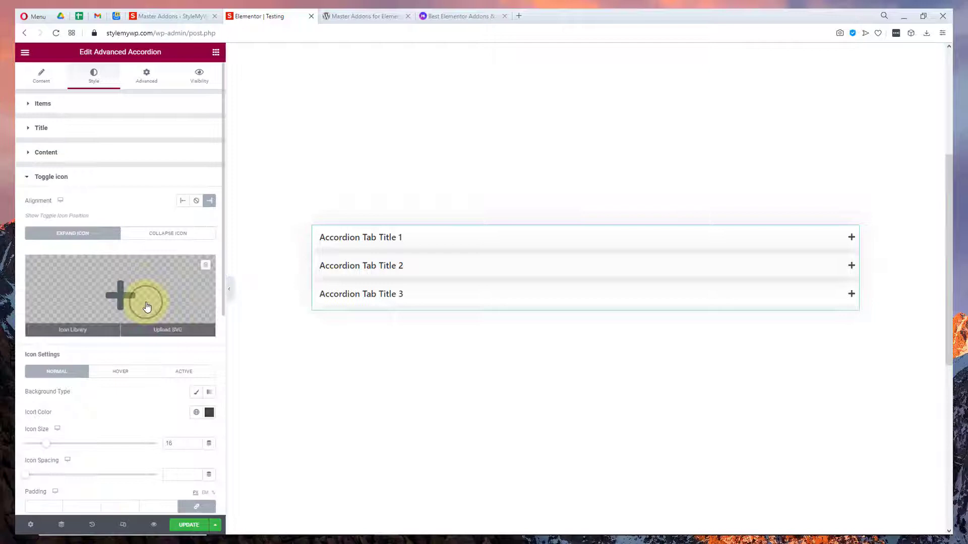
{"action": "left_click", "coordinate": [146, 307]}
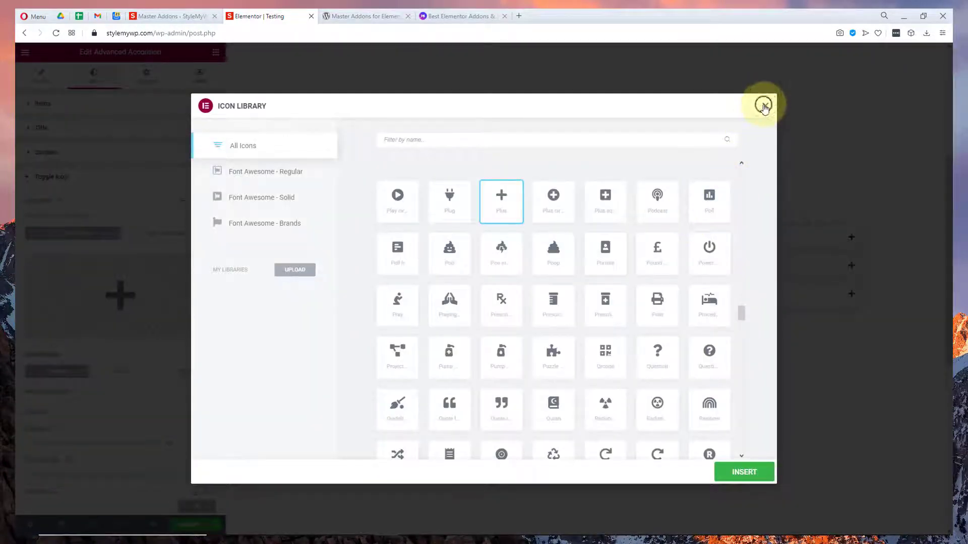
{"action": "left_click", "coordinate": [764, 107]}
{"action": "left_click", "coordinate": [114, 180]}
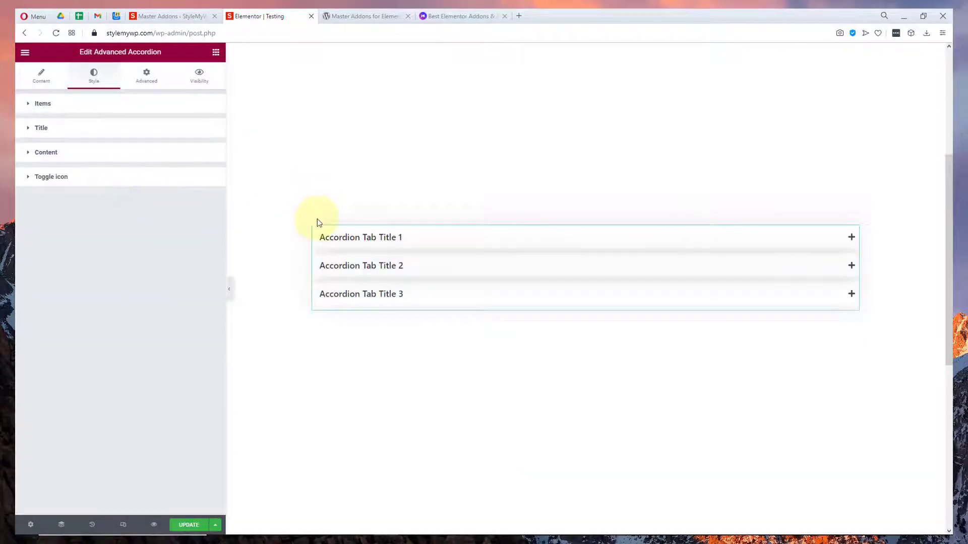
{"action": "right_click", "coordinate": [616, 275]}
Step: Delete the accordion and place a Team Slider in the empty section
{"action": "left_click", "coordinate": [642, 440]}
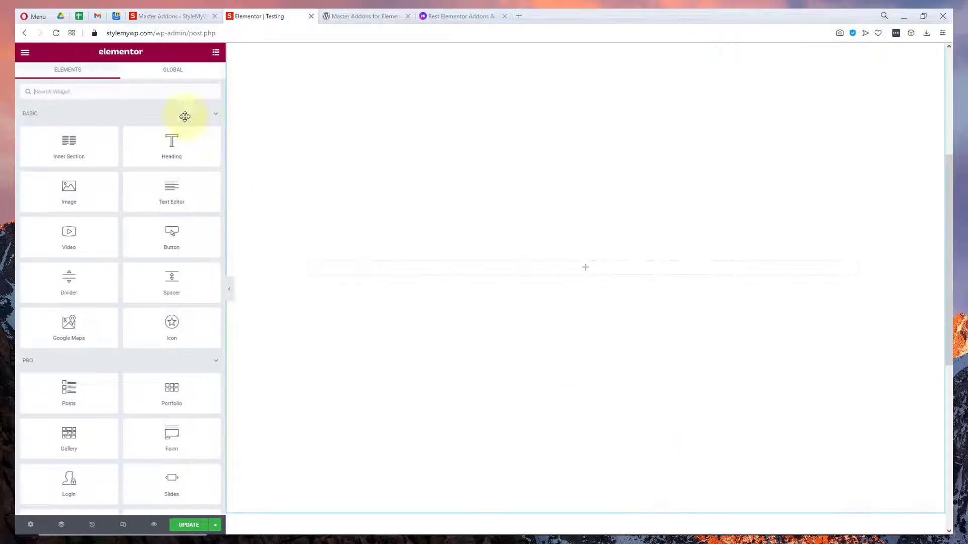
{"action": "scroll", "coordinate": [145, 237], "scroll_direction": "down", "scroll_amount": 10}
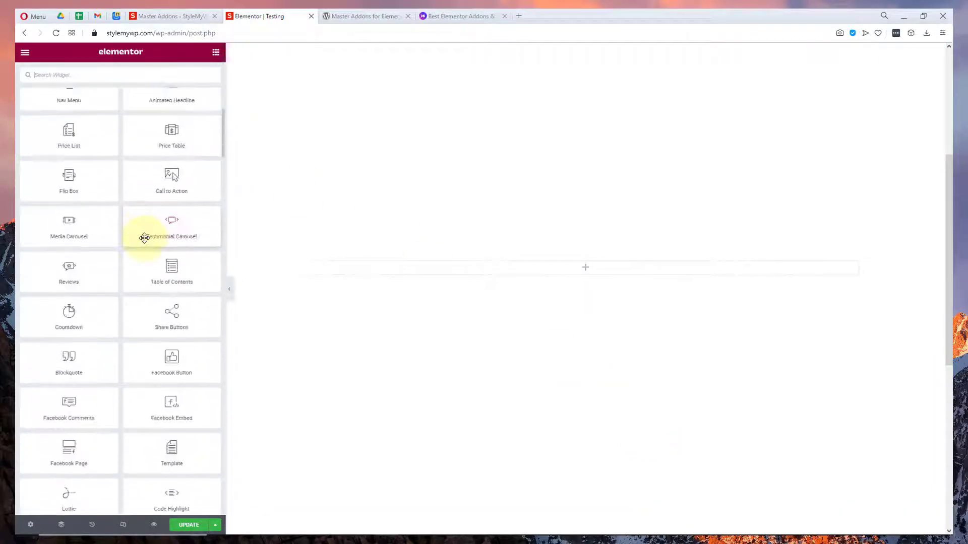
{"action": "left_click_drag", "start_coordinate": [223, 196], "coordinate": [212, 451]}
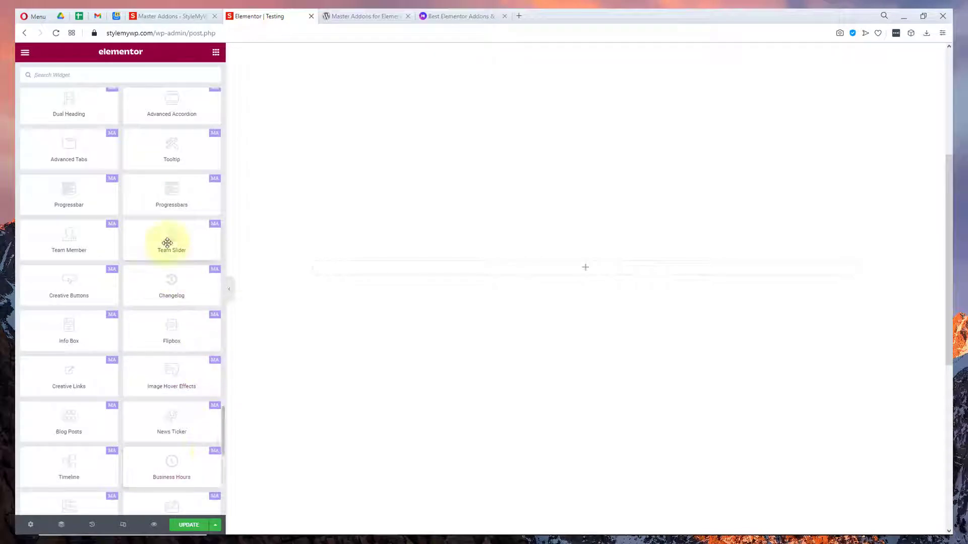
{"action": "left_click_drag", "start_coordinate": [166, 244], "coordinate": [460, 240]}
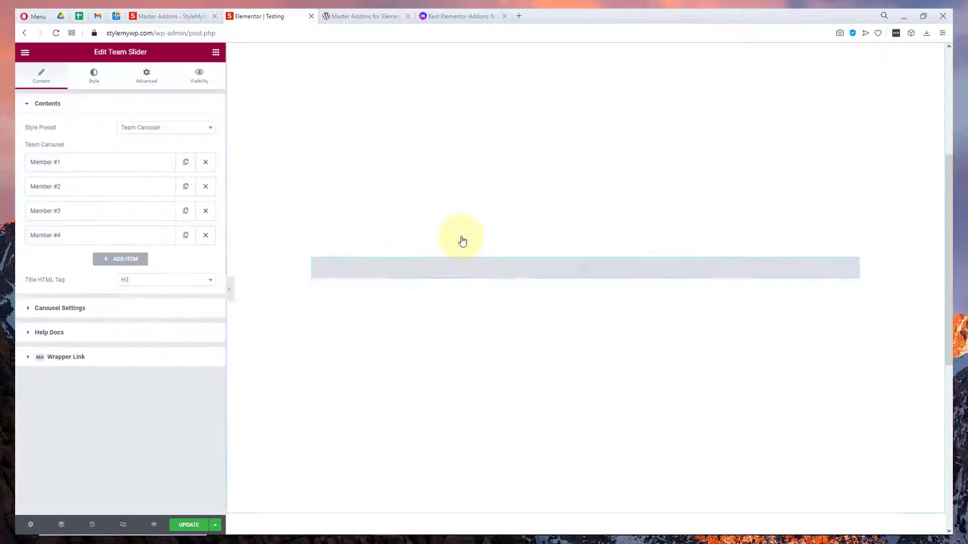
{"action": "left_click", "coordinate": [338, 266]}
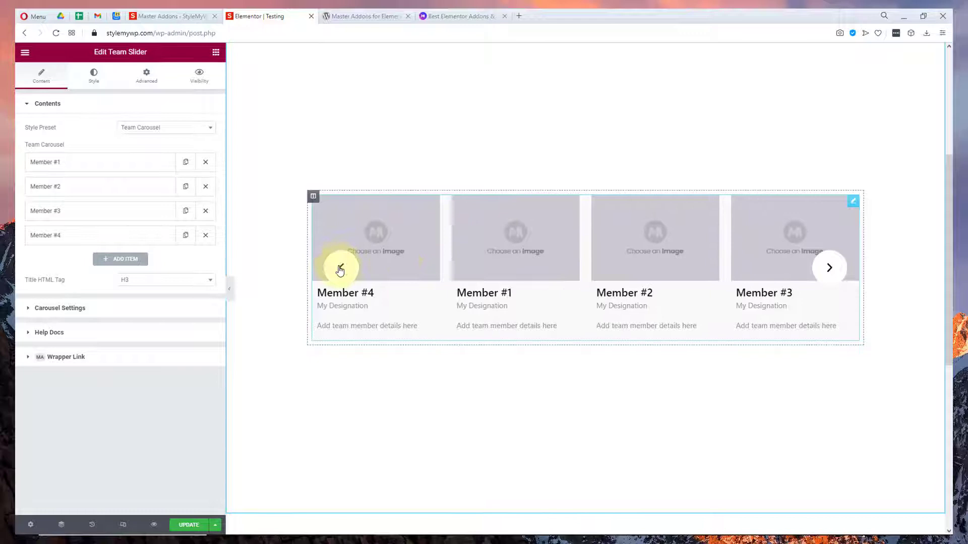
{"action": "left_click", "coordinate": [340, 268]}
Step: Edit Member #1 and switch off its Display Social Profiles option while browsing the carousel
{"action": "left_click", "coordinate": [97, 162]}
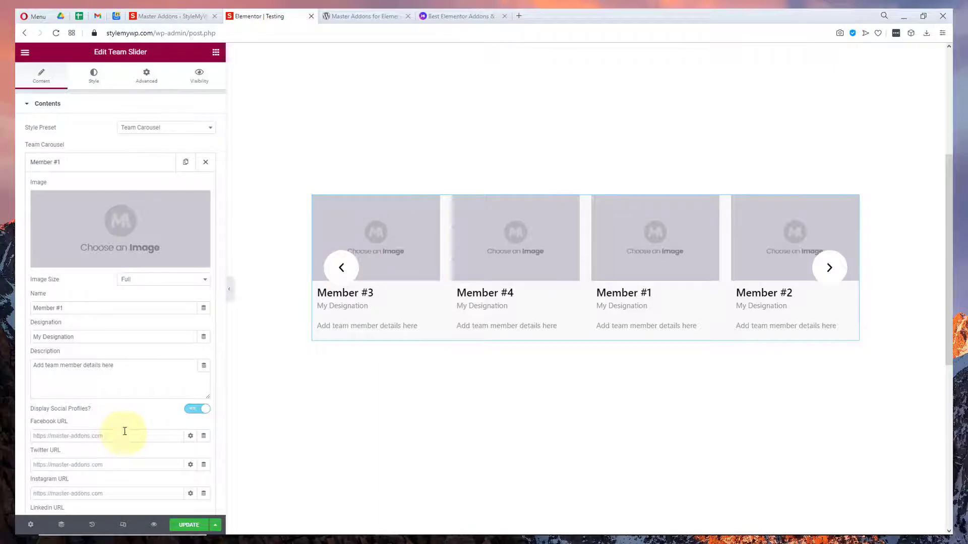
{"action": "scroll", "coordinate": [124, 431], "scroll_direction": "down", "scroll_amount": 4}
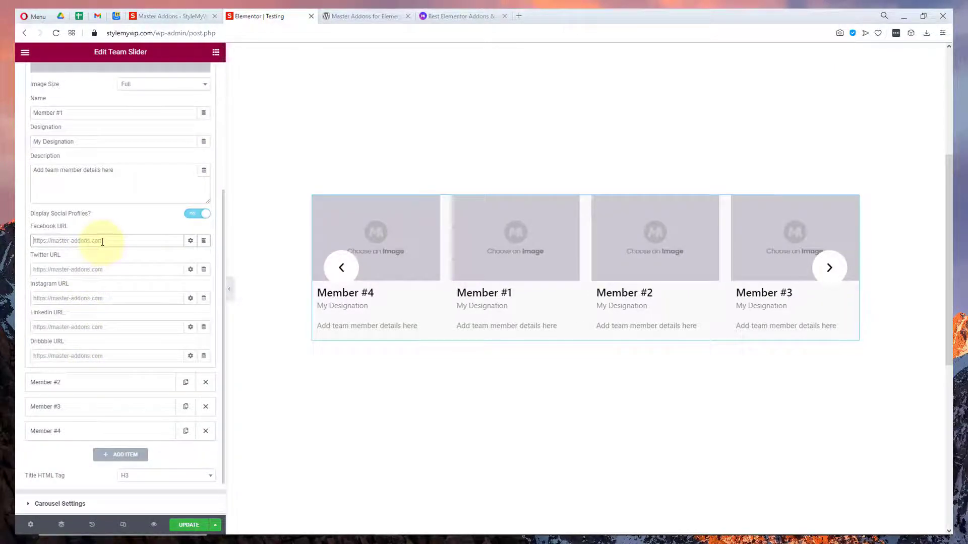
{"action": "type", "text": "#"}
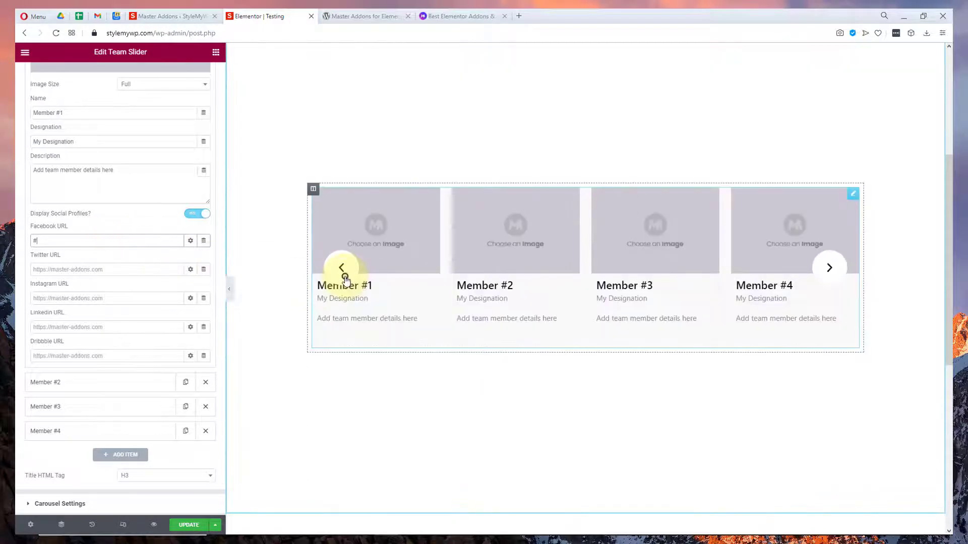
{"action": "left_click", "coordinate": [345, 276]}
{"action": "left_click", "coordinate": [346, 277]}
{"action": "left_click", "coordinate": [345, 276]}
{"action": "left_click", "coordinate": [345, 276]}
{"action": "left_click", "coordinate": [344, 276]}
{"action": "left_click", "coordinate": [345, 276]}
{"action": "left_click", "coordinate": [200, 220]}
{"action": "right_click", "coordinate": [485, 225]}
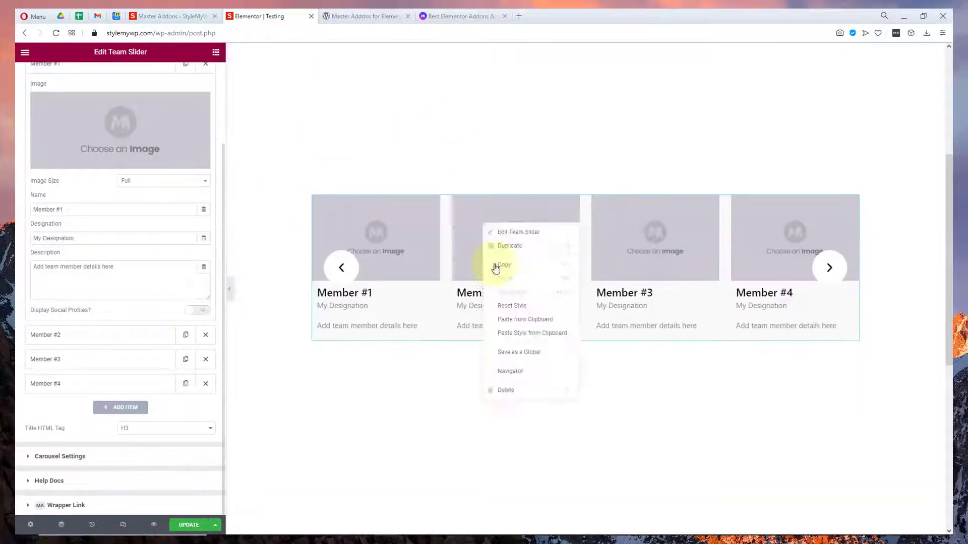
Step: Delete the Team Slider and place a Domain Checker widget in the empty section
{"action": "left_click", "coordinate": [521, 396]}
{"action": "scroll", "coordinate": [183, 141], "scroll_direction": "down", "scroll_amount": 5}
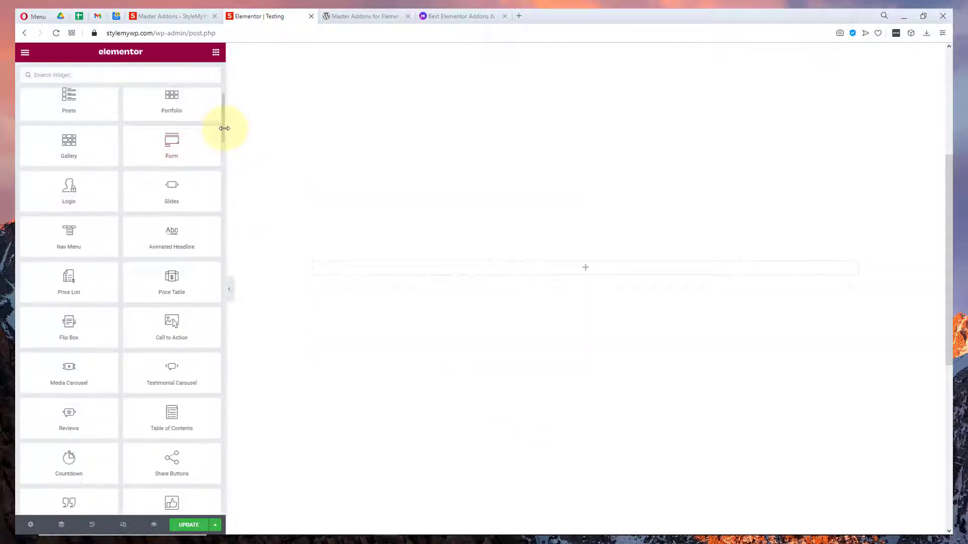
{"action": "left_click_drag", "start_coordinate": [222, 133], "coordinate": [216, 488]}
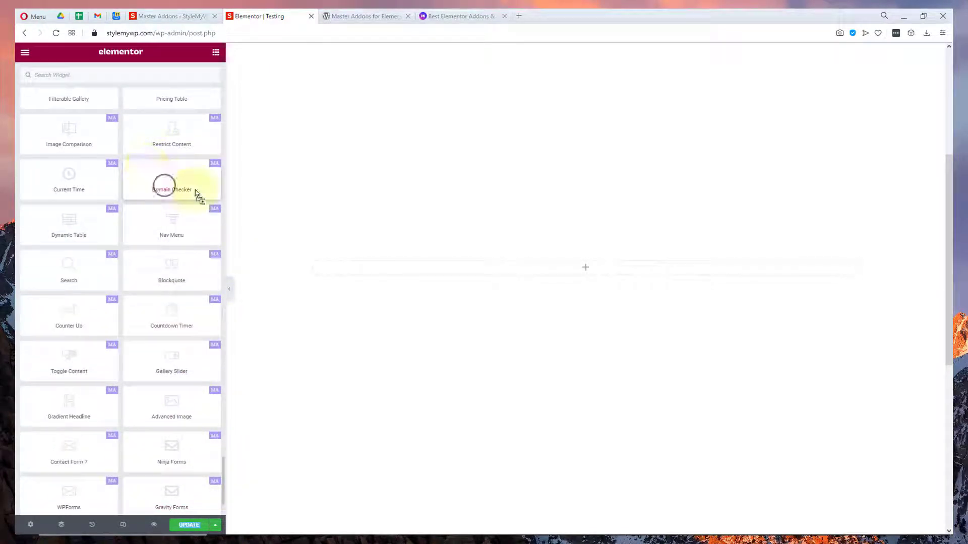
{"action": "left_click_drag", "start_coordinate": [196, 192], "coordinate": [380, 274]}
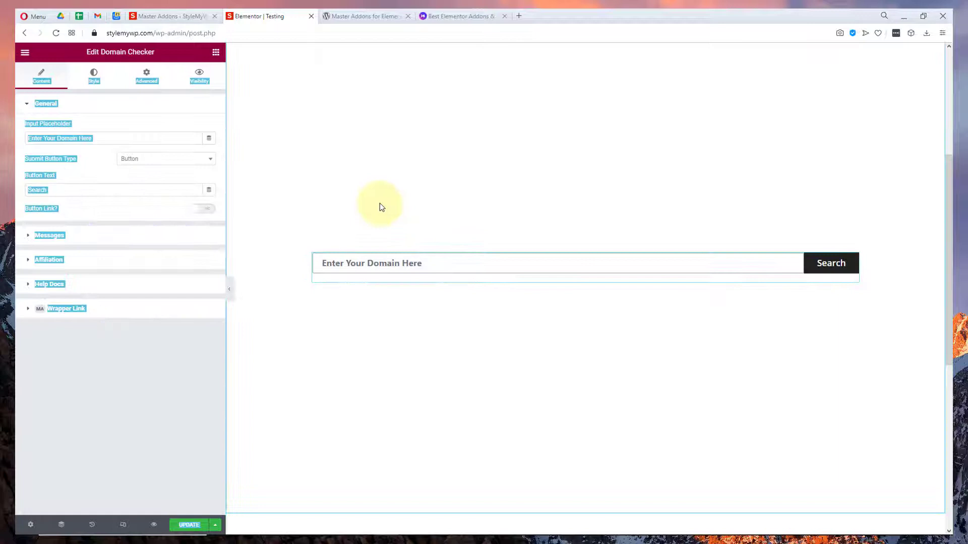
{"action": "left_click", "coordinate": [350, 270]}
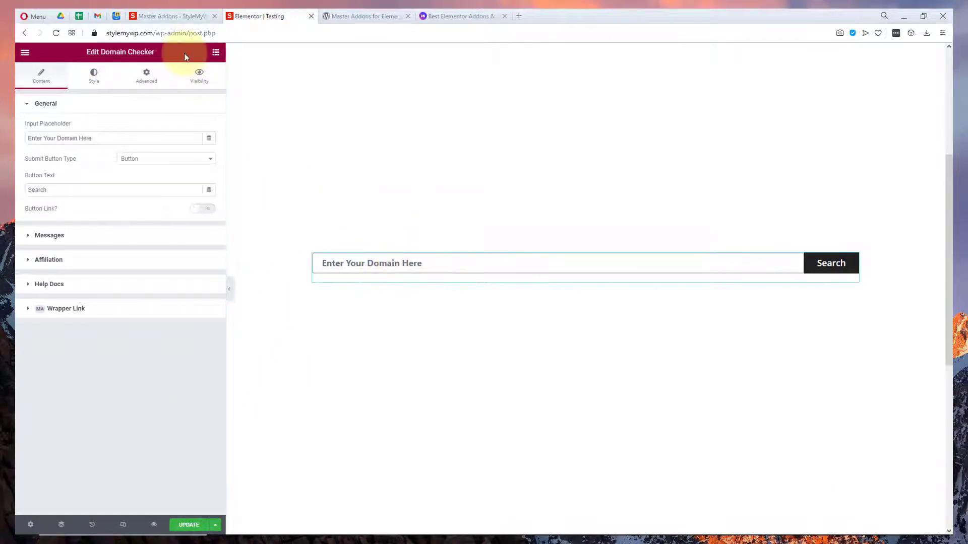
{"action": "left_click", "coordinate": [216, 54]}
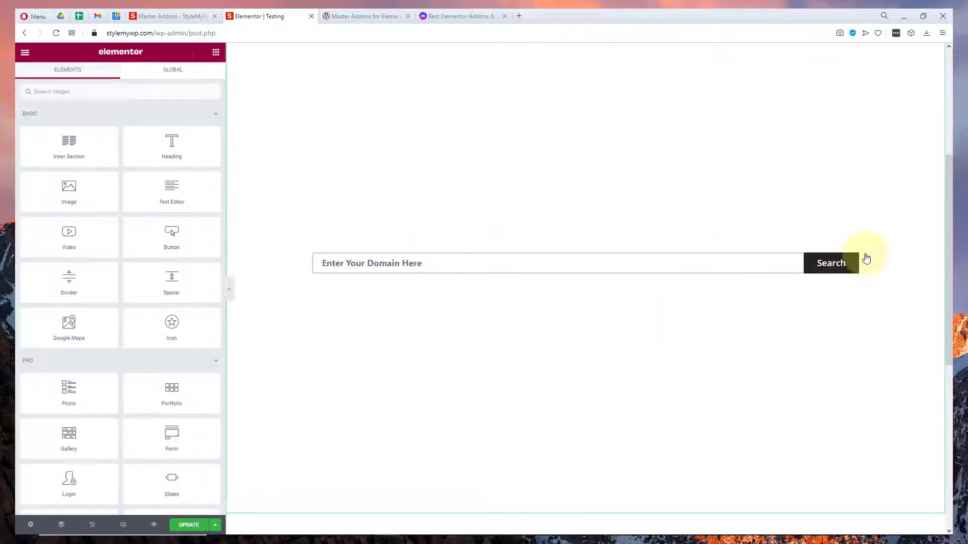
{"action": "left_click", "coordinate": [396, 266]}
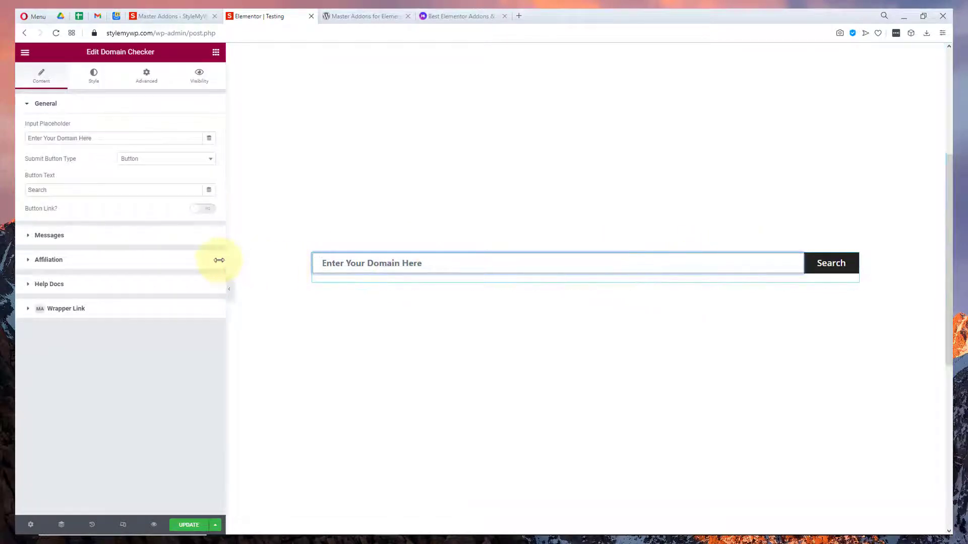
Step: Search droidcrunch.com (taken) and oivroinvkkxfnms.com (available) in the Domain Checker's full-width preview
{"action": "left_click", "coordinate": [230, 287]}
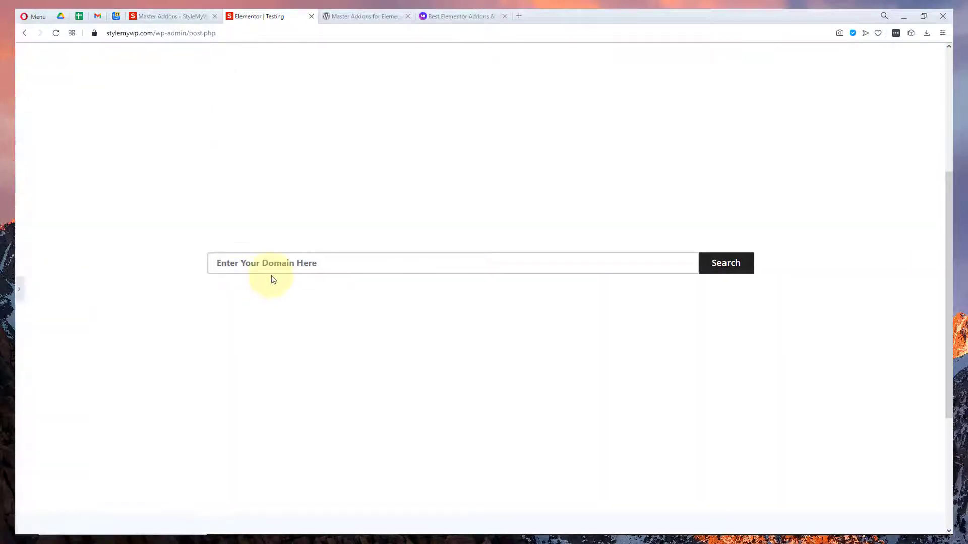
{"action": "left_click", "coordinate": [288, 273]}
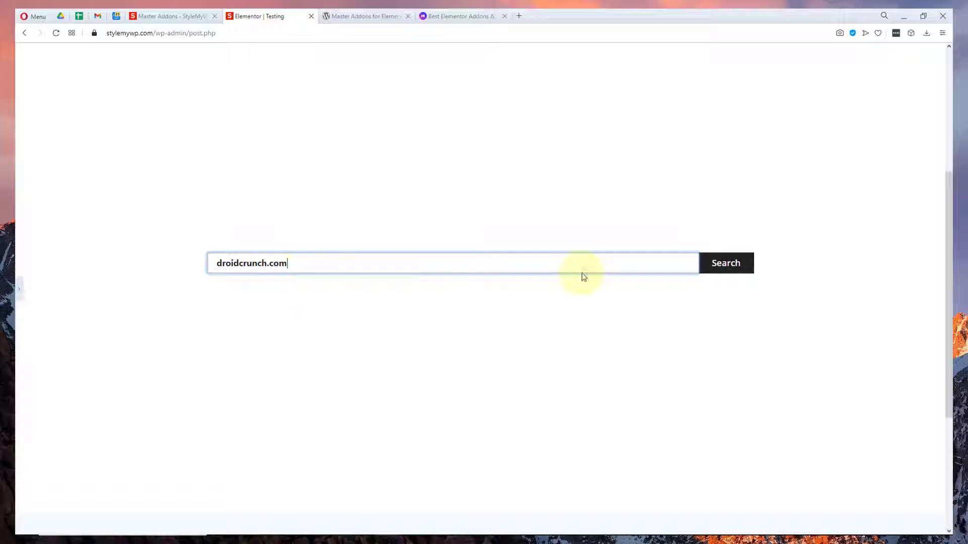
{"action": "left_click", "coordinate": [726, 263]}
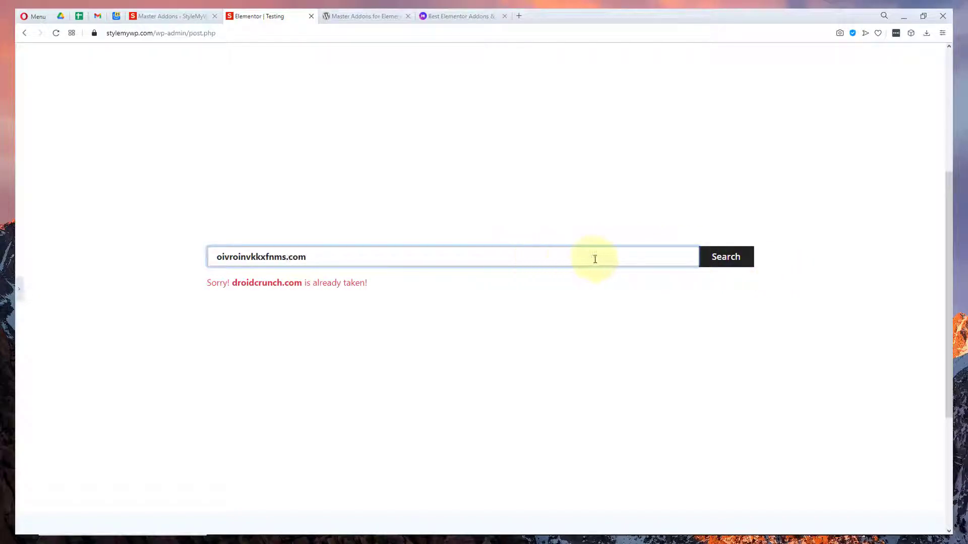
{"action": "left_click", "coordinate": [726, 258]}
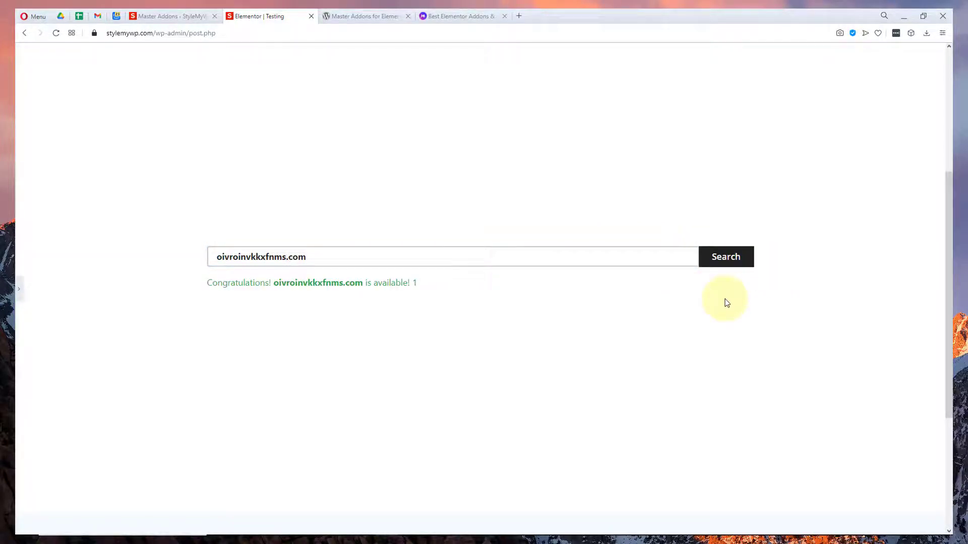
{"action": "left_click", "coordinate": [18, 284]}
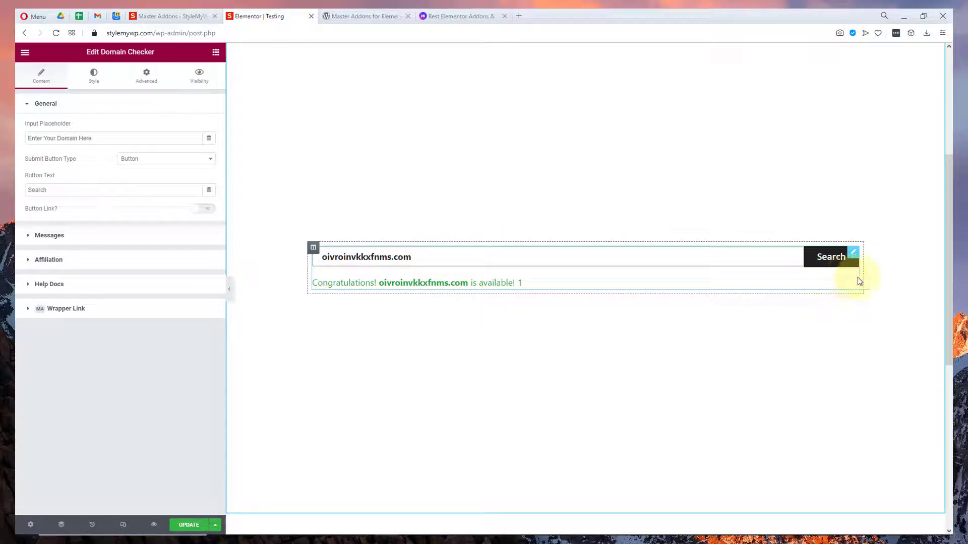
Step: Swap the Domain Checker for a Toggle Content widget and switch between its two contents
{"action": "right_click", "coordinate": [508, 280]}
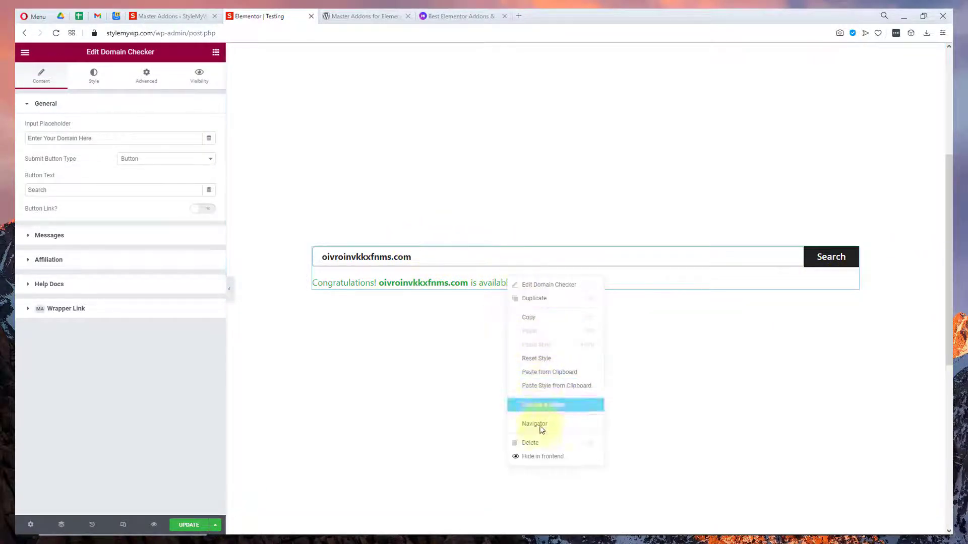
{"action": "left_click", "coordinate": [536, 442]}
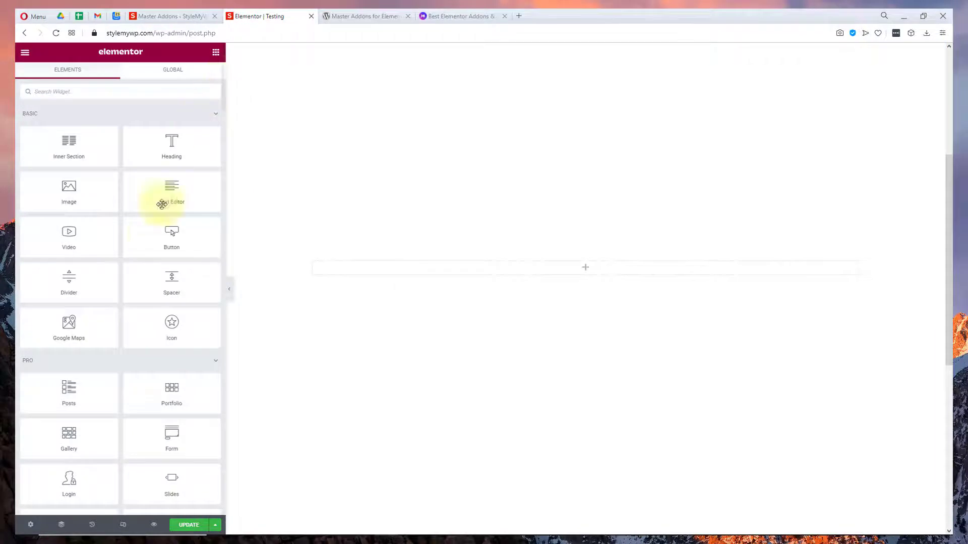
{"action": "scroll", "coordinate": [162, 204], "scroll_direction": "down", "scroll_amount": 15}
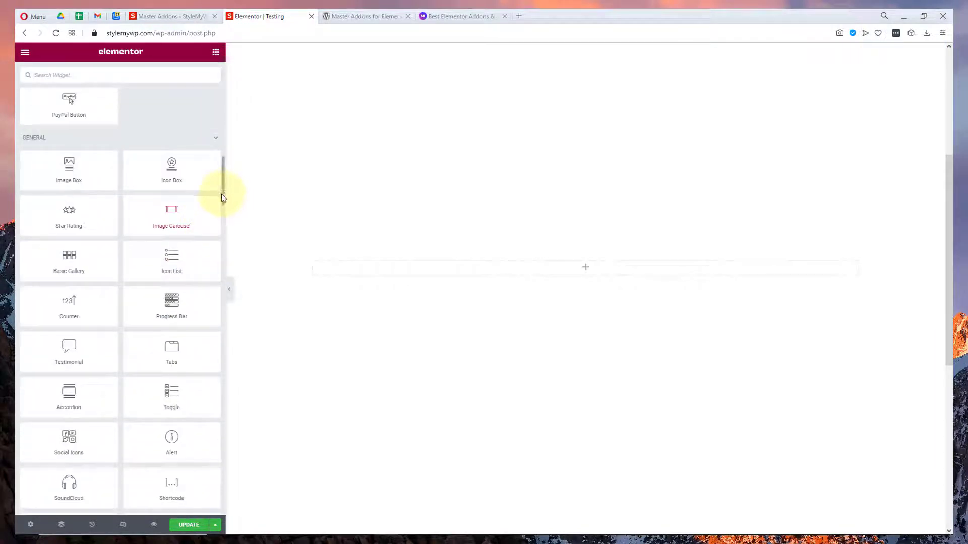
{"action": "scroll", "coordinate": [222, 195], "scroll_direction": "down", "scroll_amount": 15}
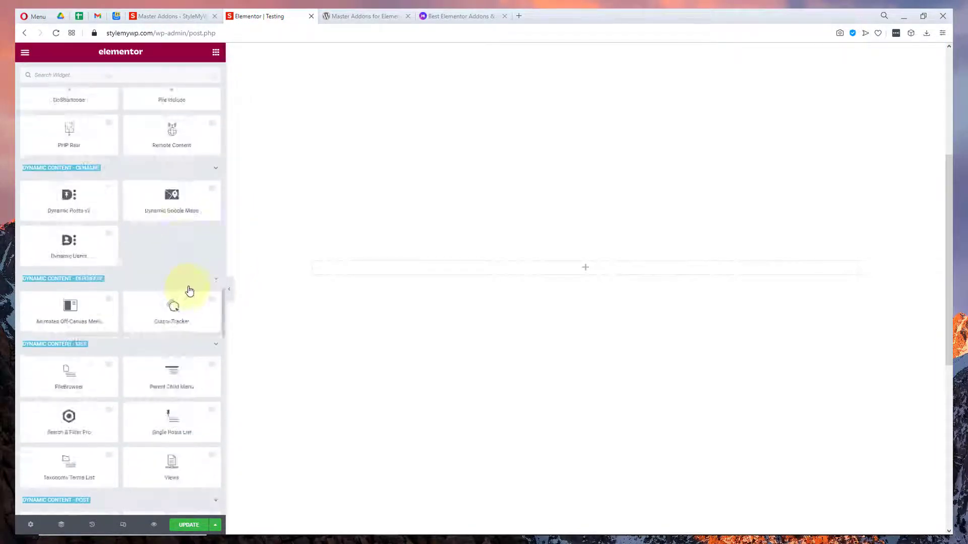
{"action": "scroll", "coordinate": [189, 292], "scroll_direction": "down", "scroll_amount": 10}
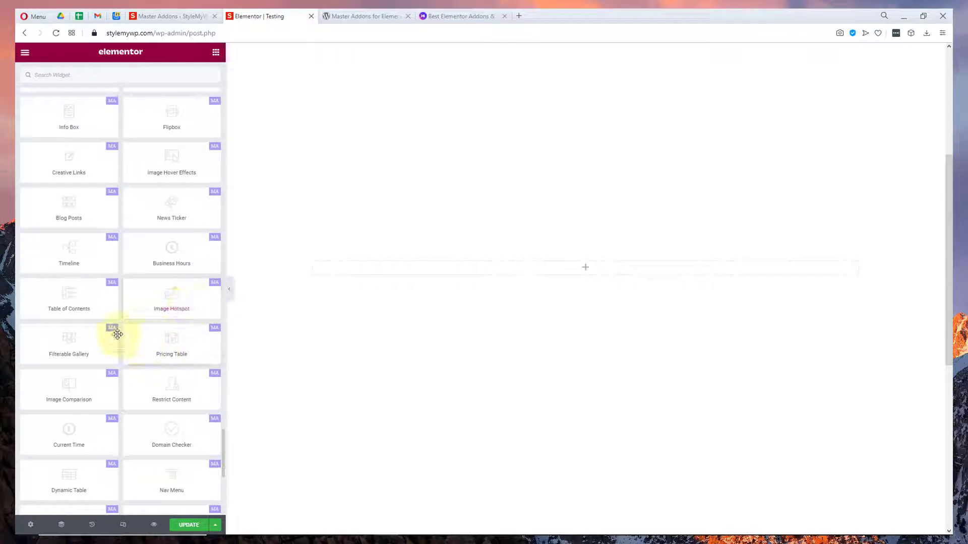
{"action": "scroll", "coordinate": [128, 359], "scroll_direction": "down", "scroll_amount": 3}
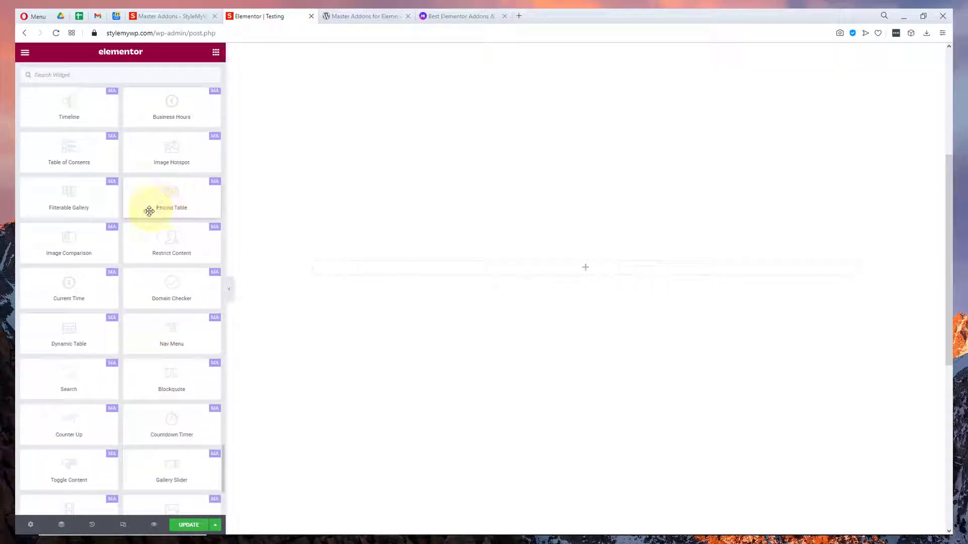
{"action": "scroll", "coordinate": [132, 407], "scroll_direction": "down", "scroll_amount": 3}
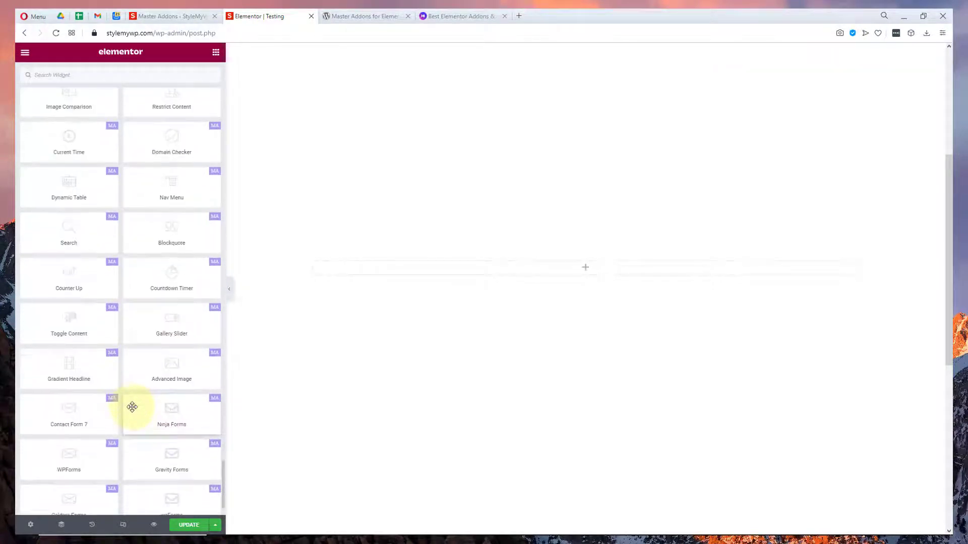
{"action": "scroll", "coordinate": [108, 355], "scroll_direction": "down", "scroll_amount": 1}
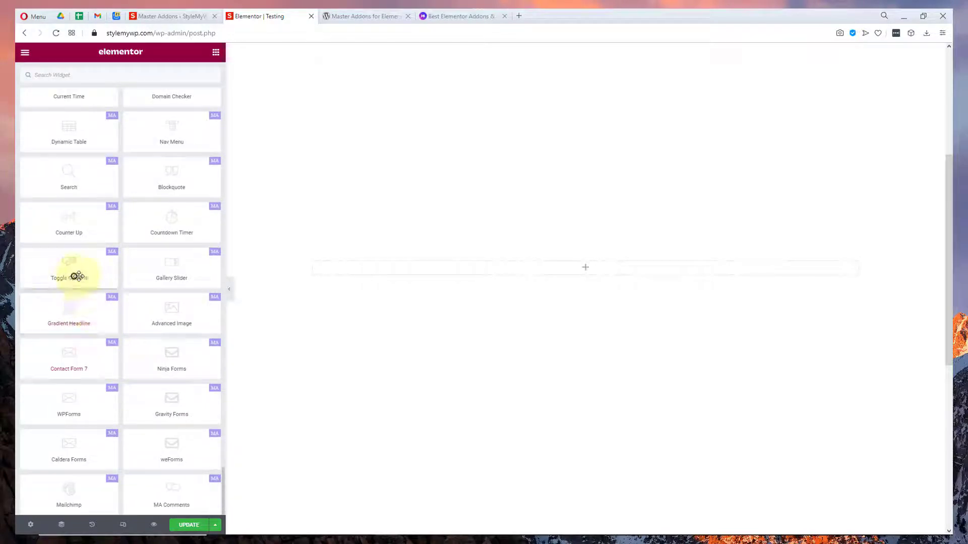
{"action": "left_click_drag", "start_coordinate": [75, 276], "coordinate": [396, 265]}
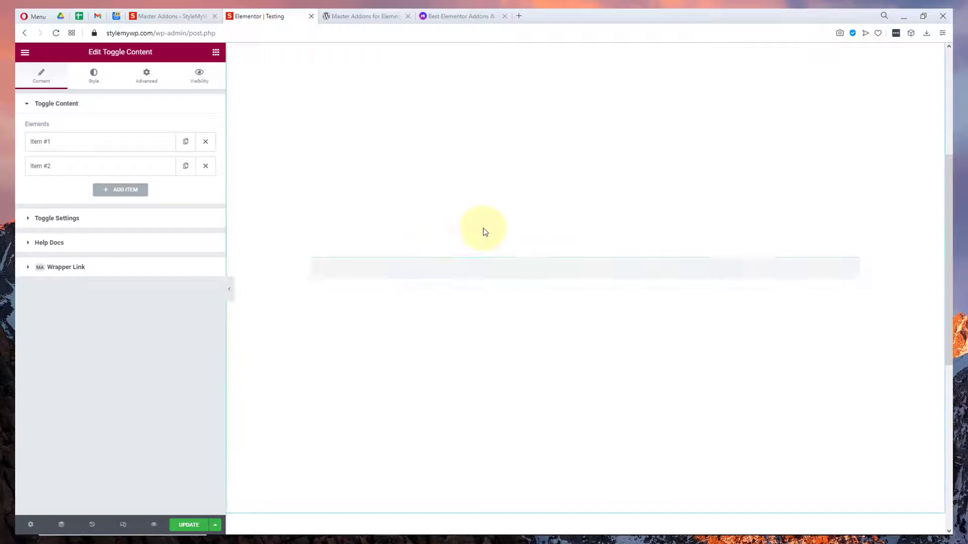
{"action": "left_click", "coordinate": [597, 256]}
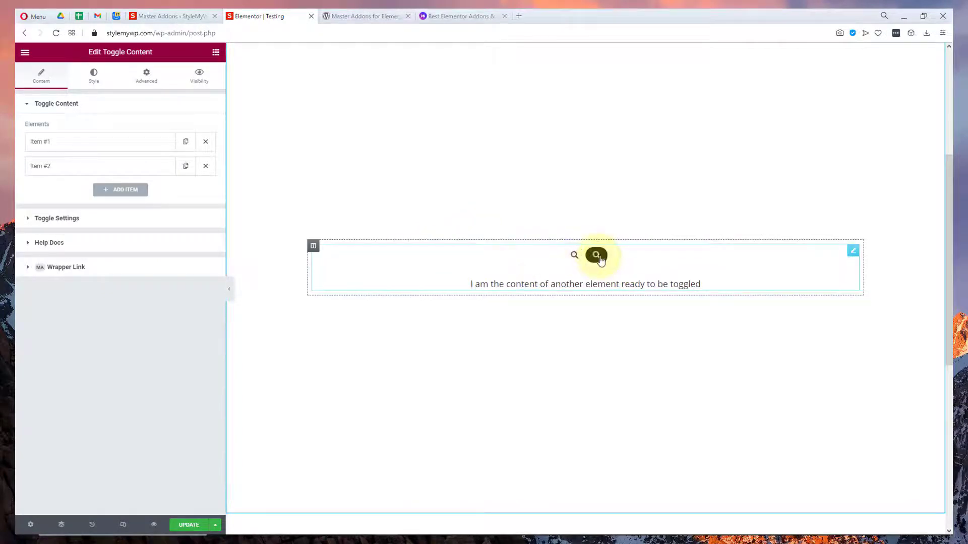
{"action": "left_click", "coordinate": [574, 256]}
Step: Delete the Toggle Content widget from the section
{"action": "left_click", "coordinate": [597, 256]}
{"action": "right_click", "coordinate": [845, 278]}
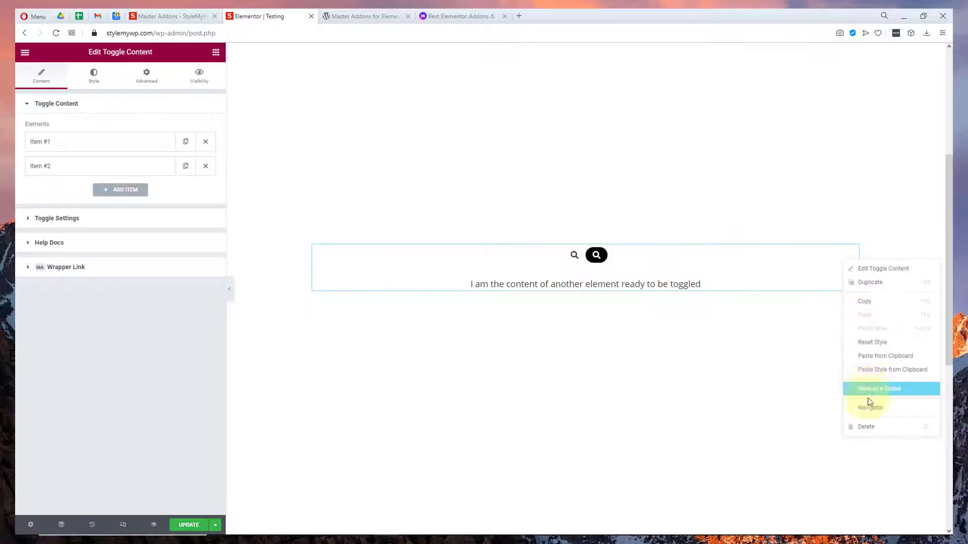
{"action": "left_click", "coordinate": [864, 425]}
Step: Add a WPForms widget, which reports its plugin isn't activated, then delete it
{"action": "scroll", "coordinate": [219, 271], "scroll_direction": "down", "scroll_amount": 15}
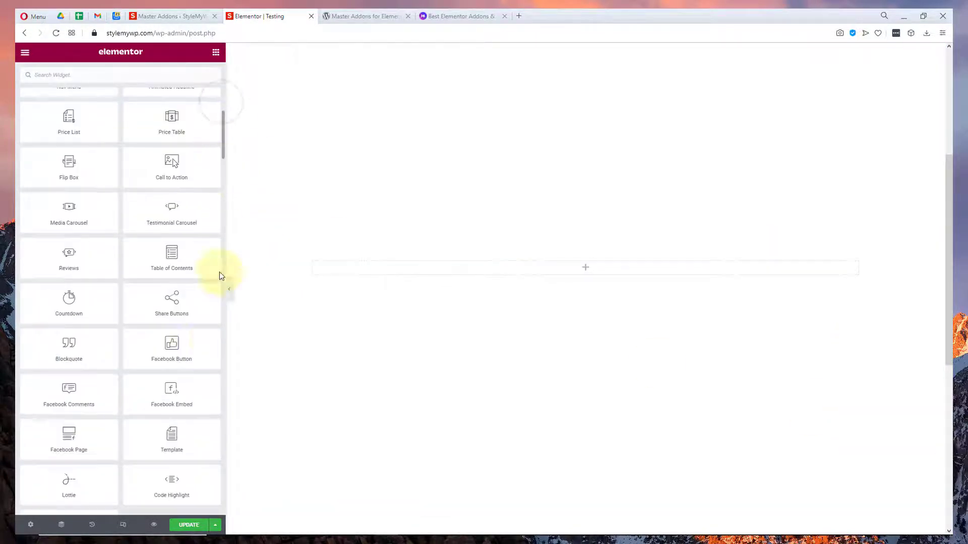
{"action": "left_click_drag", "start_coordinate": [223, 196], "coordinate": [215, 507]}
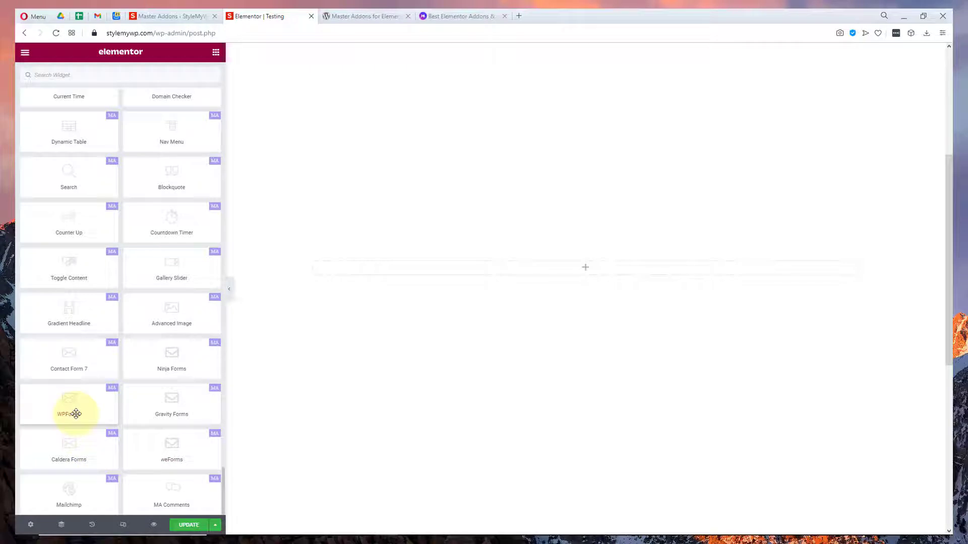
{"action": "left_click_drag", "start_coordinate": [80, 414], "coordinate": [499, 271]}
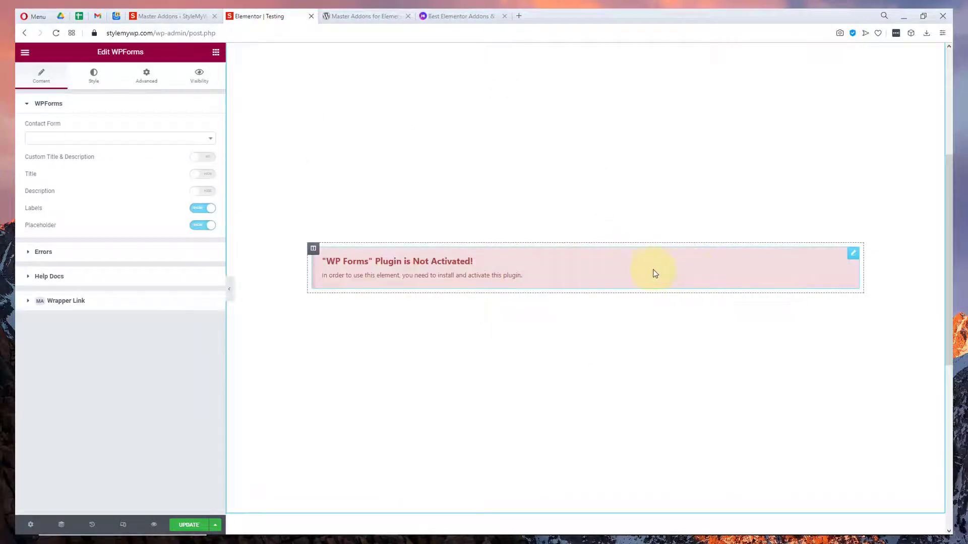
{"action": "right_click", "coordinate": [434, 260]}
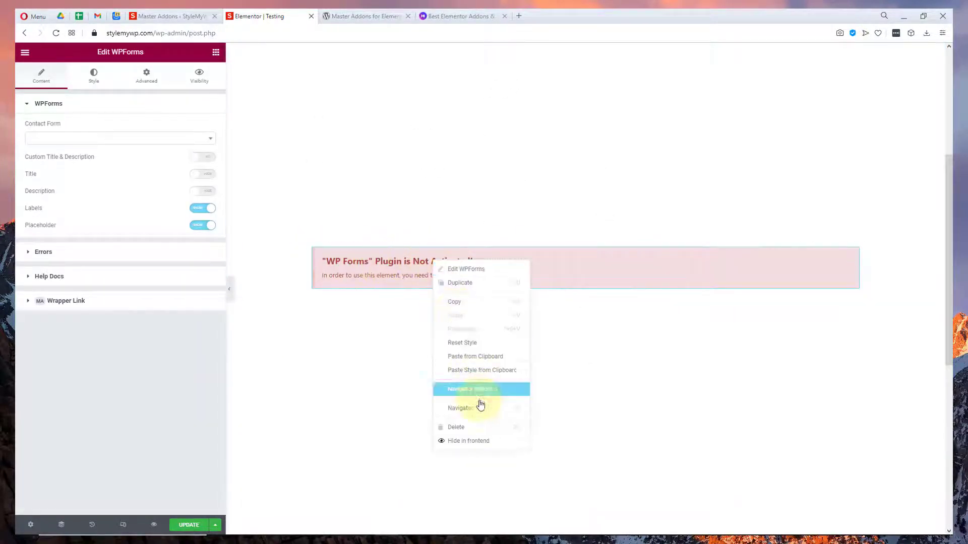
{"action": "left_click", "coordinate": [479, 425]}
Step: Add an Image Comparison widget and set its before image to the dc3 code screenshot
{"action": "scroll", "coordinate": [129, 339], "scroll_direction": "down", "scroll_amount": 10}
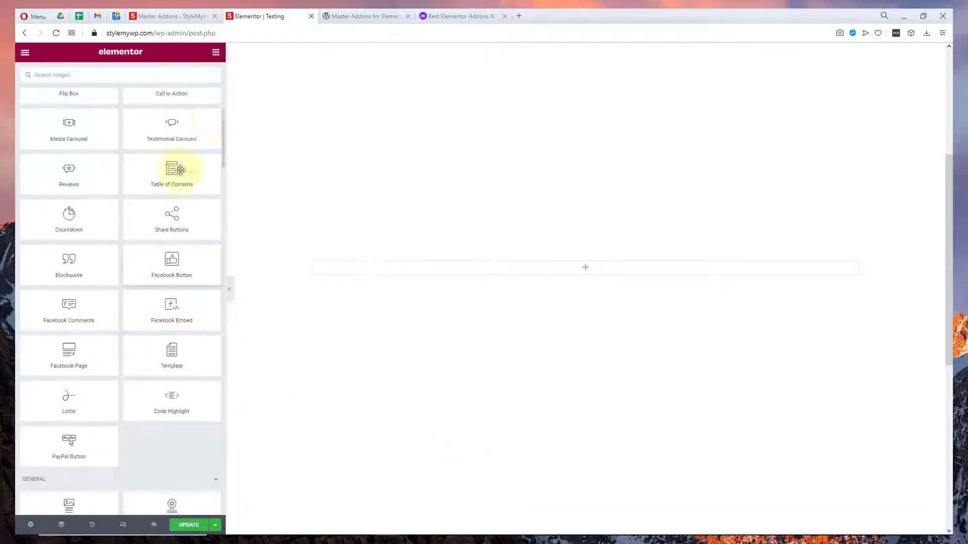
{"action": "left_click_drag", "start_coordinate": [221, 138], "coordinate": [219, 494]}
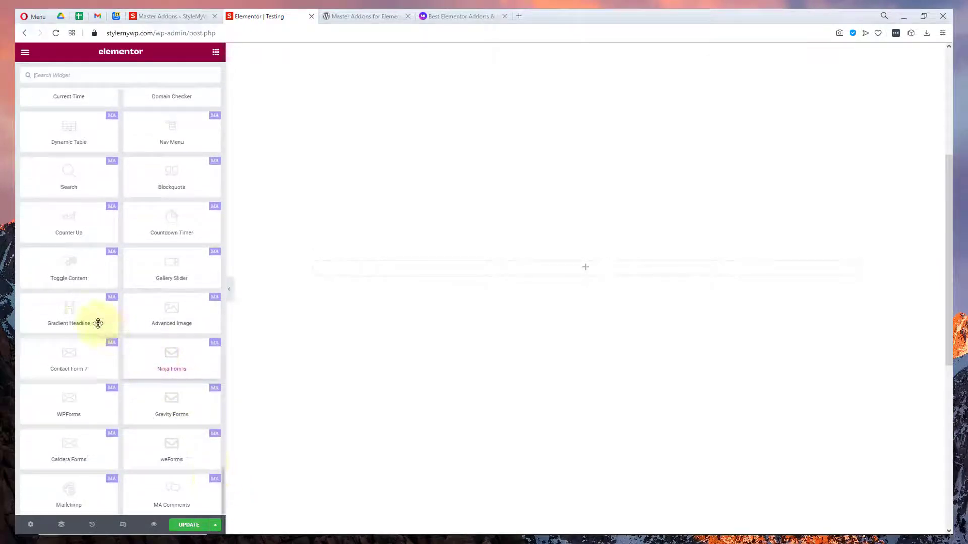
{"action": "scroll", "coordinate": [79, 256], "scroll_direction": "up", "scroll_amount": 3}
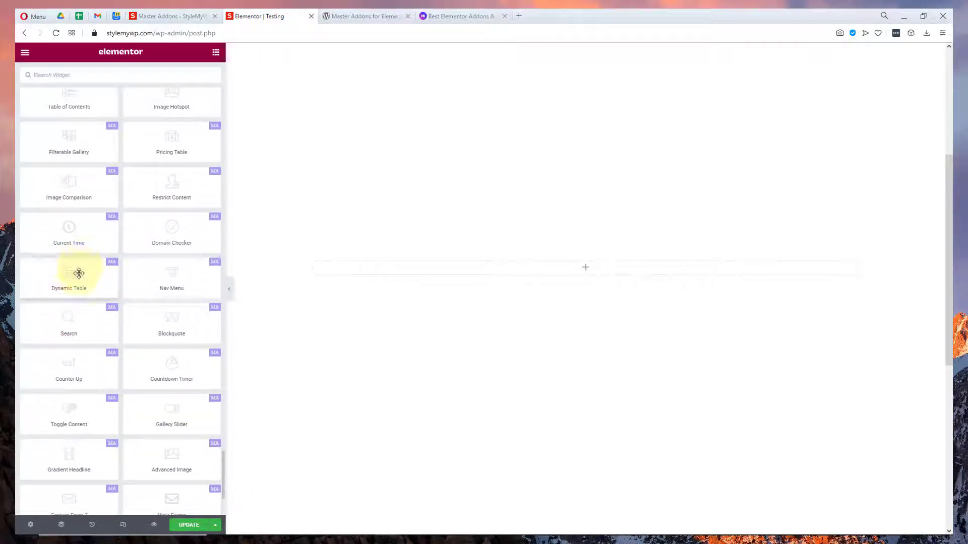
{"action": "left_click_drag", "start_coordinate": [79, 274], "coordinate": [79, 275]}
{"action": "left_click_drag", "start_coordinate": [75, 192], "coordinate": [431, 281]}
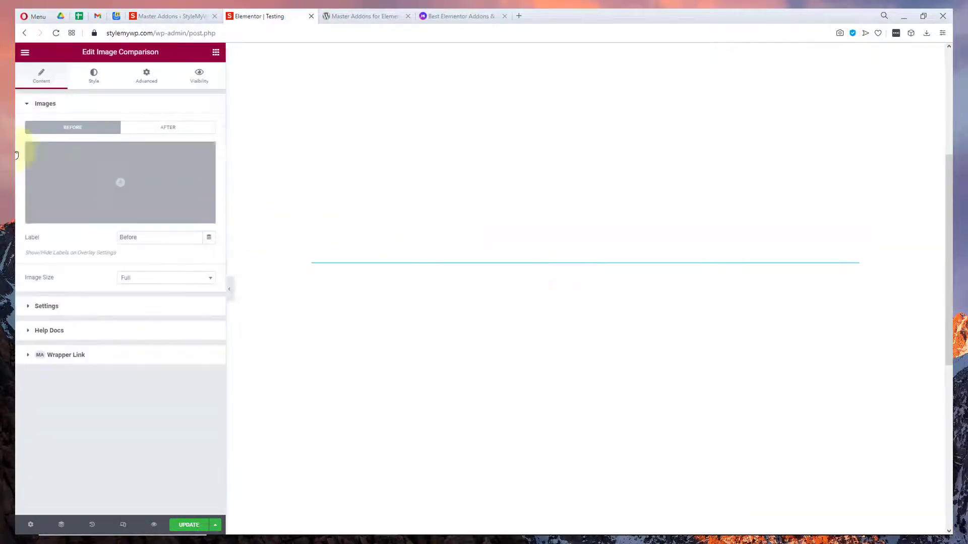
{"action": "left_click", "coordinate": [158, 181]}
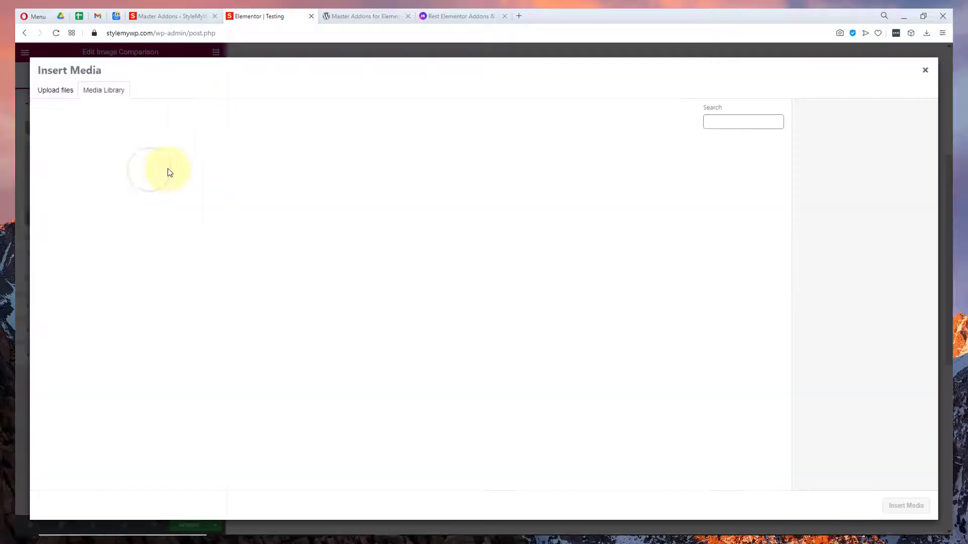
{"action": "left_click", "coordinate": [147, 171]}
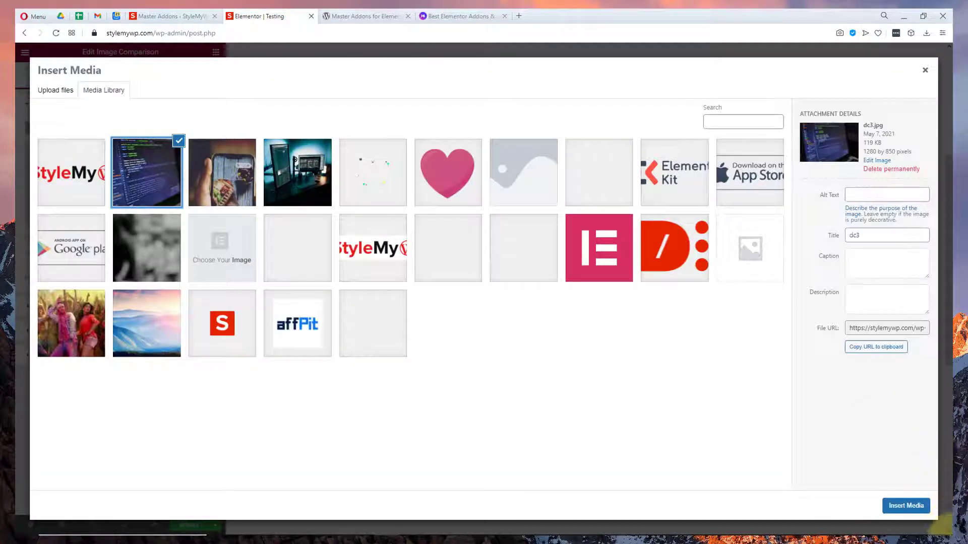
{"action": "left_click", "coordinate": [906, 505]}
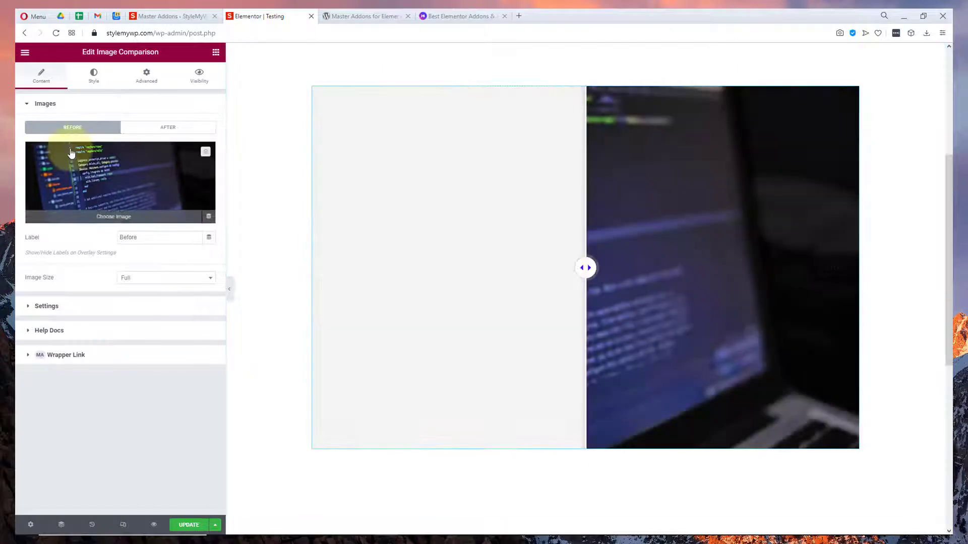
Step: Set the after image to the dc2 desk photo and slide the divider in full-width preview
{"action": "left_click", "coordinate": [177, 127]}
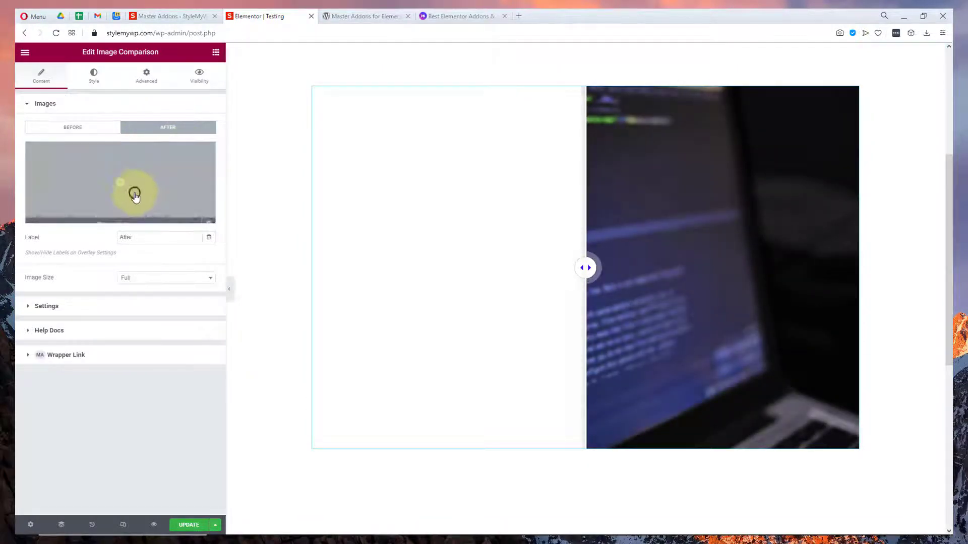
{"action": "left_click", "coordinate": [134, 190]}
{"action": "left_click", "coordinate": [298, 172]}
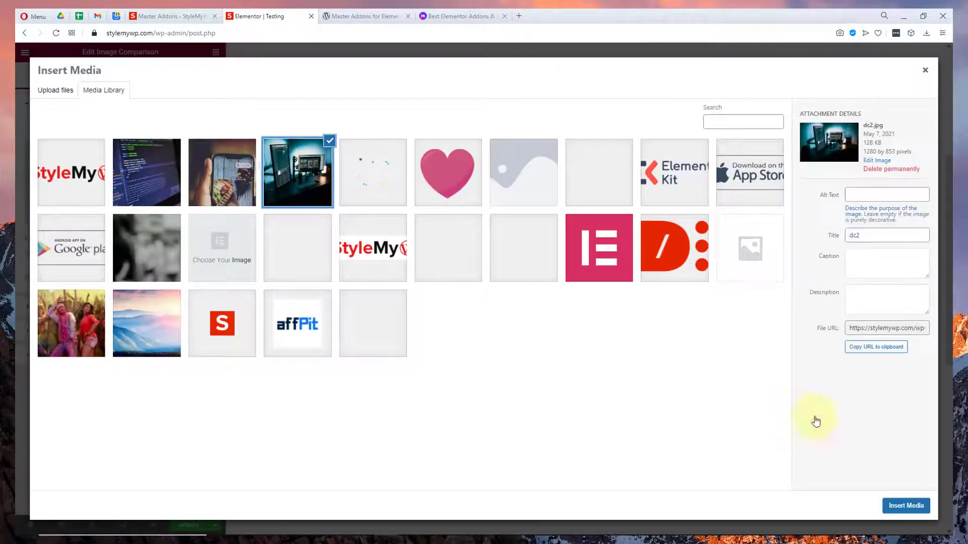
{"action": "left_click", "coordinate": [902, 505]}
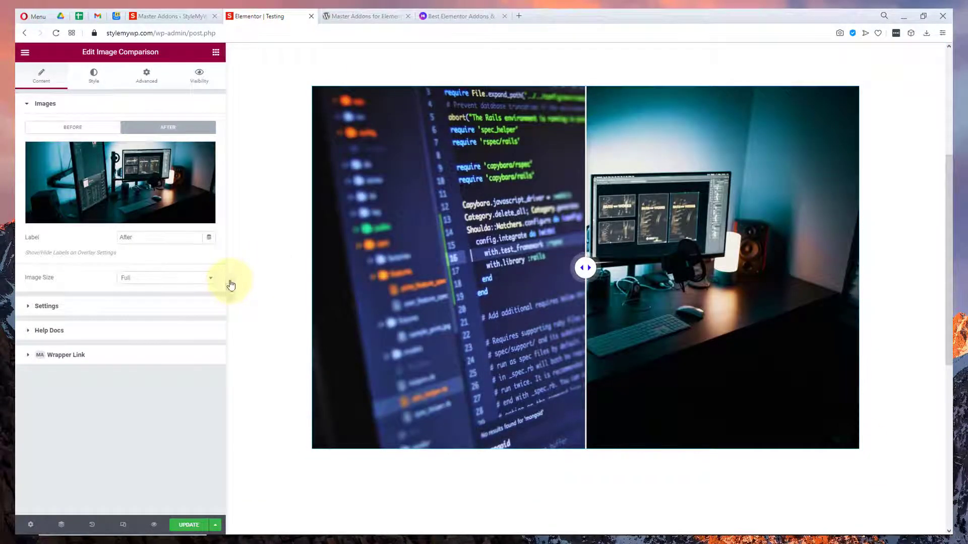
{"action": "left_click", "coordinate": [230, 285]}
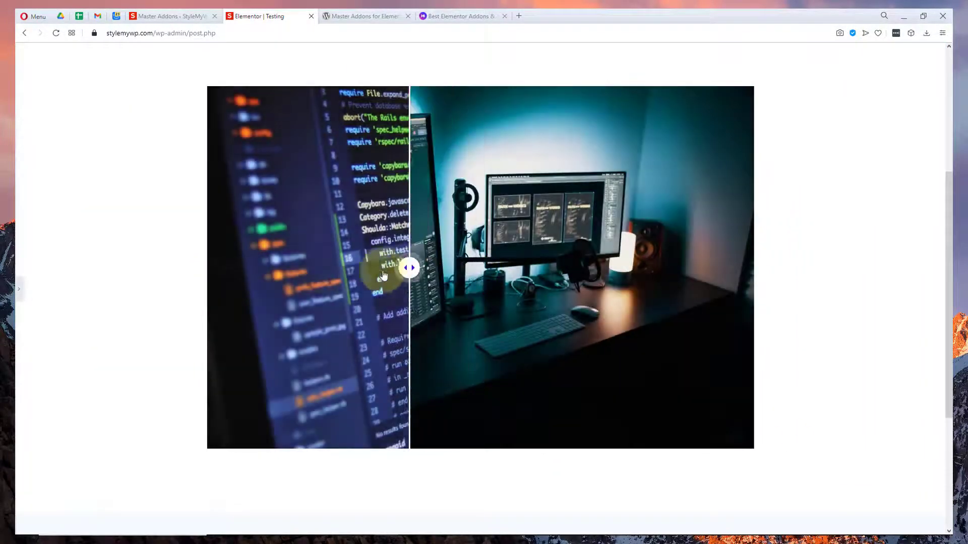
{"action": "left_click_drag", "start_coordinate": [383, 274], "coordinate": [588, 313]}
{"action": "left_click", "coordinate": [19, 288]}
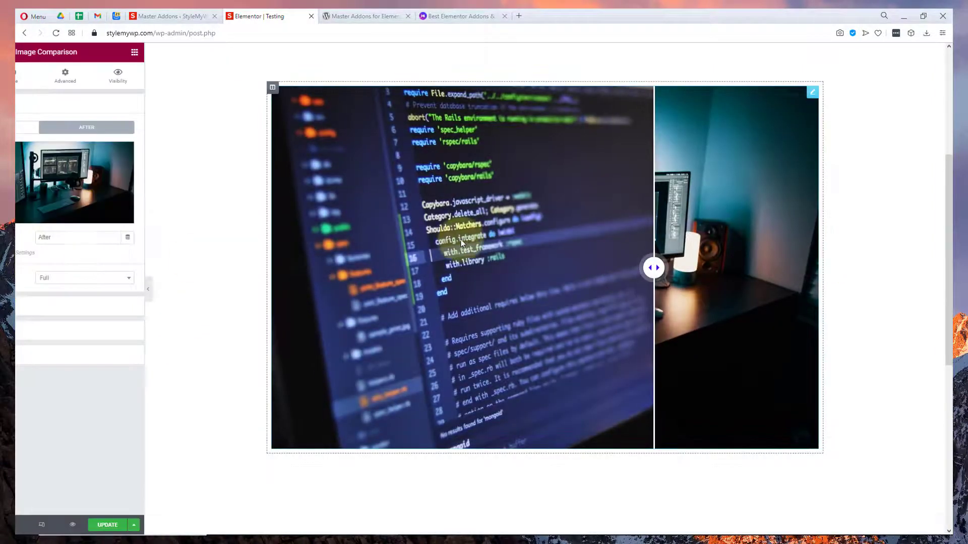
{"action": "right_click", "coordinate": [606, 227]}
{"action": "left_click", "coordinate": [628, 394]}
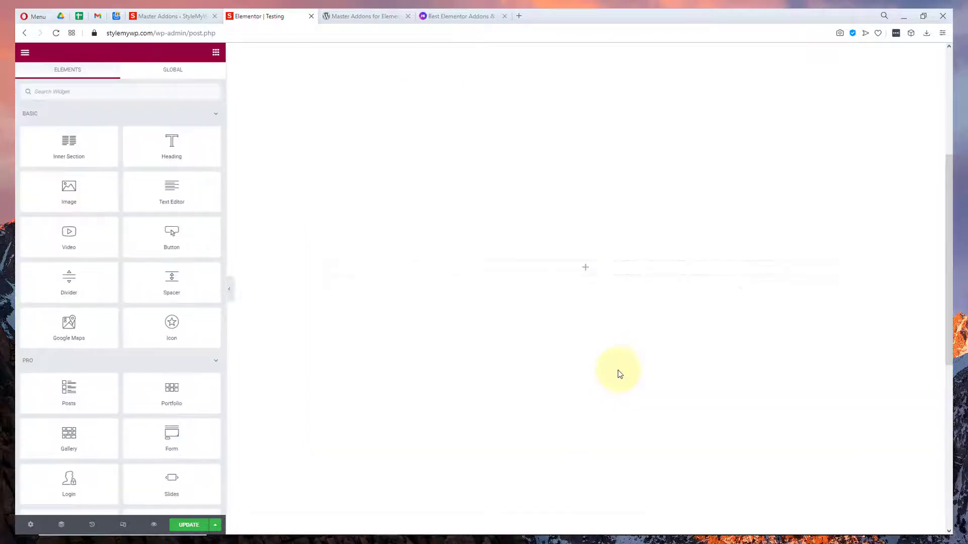
{"action": "scroll", "coordinate": [188, 190], "scroll_direction": "down", "scroll_amount": 10}
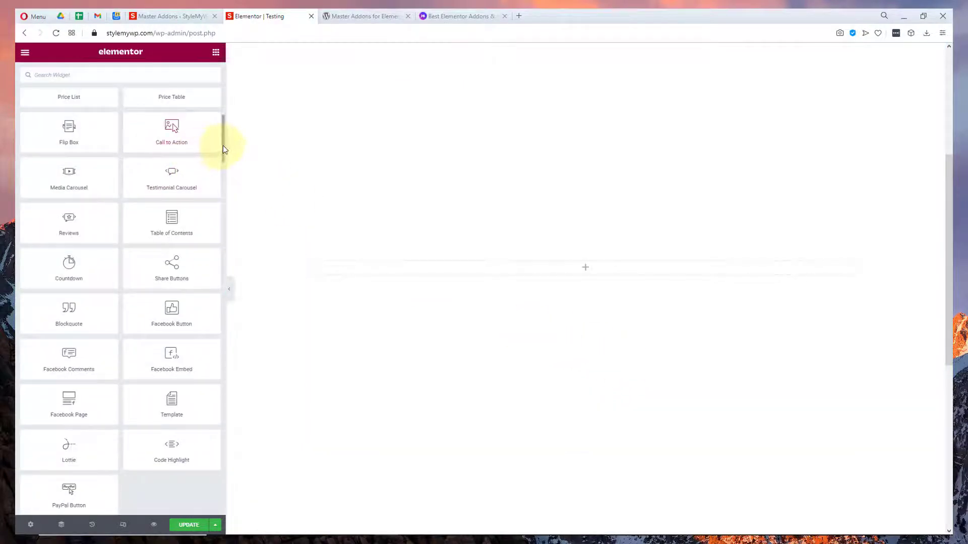
{"action": "left_click_drag", "start_coordinate": [223, 146], "coordinate": [198, 437]}
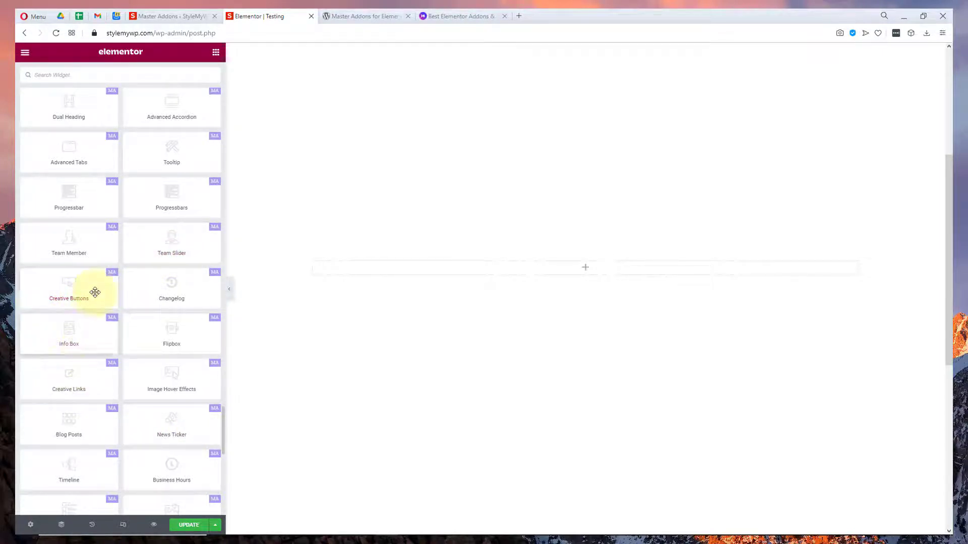
{"action": "left_click_drag", "start_coordinate": [95, 291], "coordinate": [451, 265]}
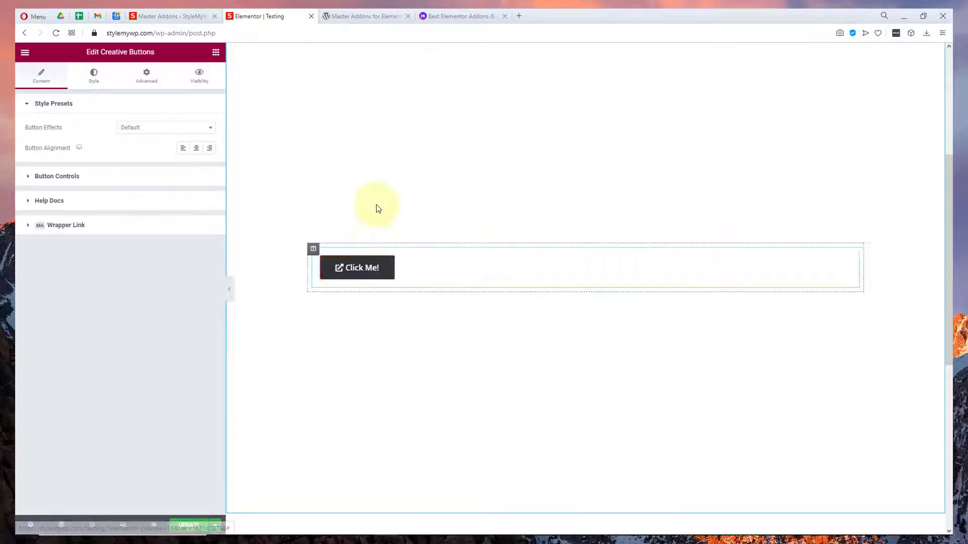
{"action": "left_click", "coordinate": [170, 129]}
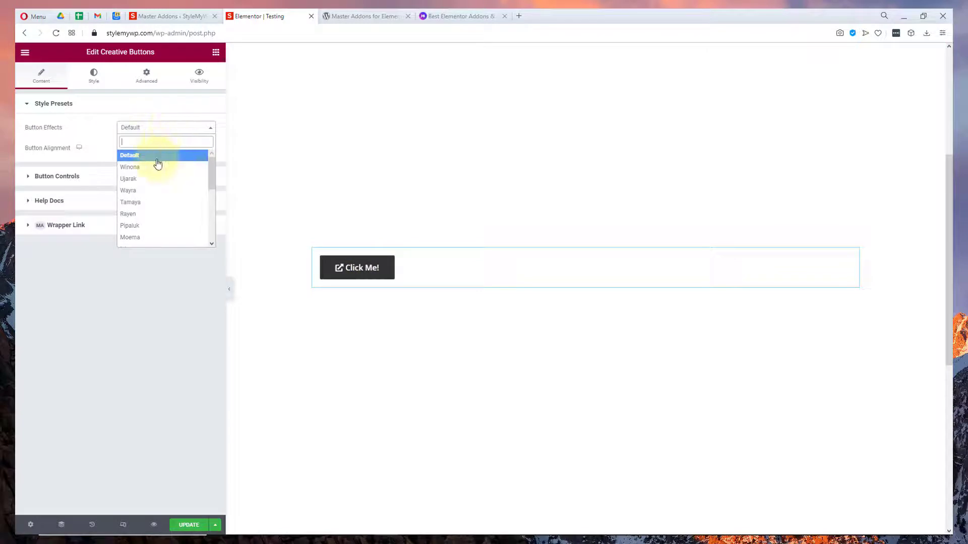
{"action": "left_click", "coordinate": [131, 167]}
{"action": "left_click", "coordinate": [137, 129]}
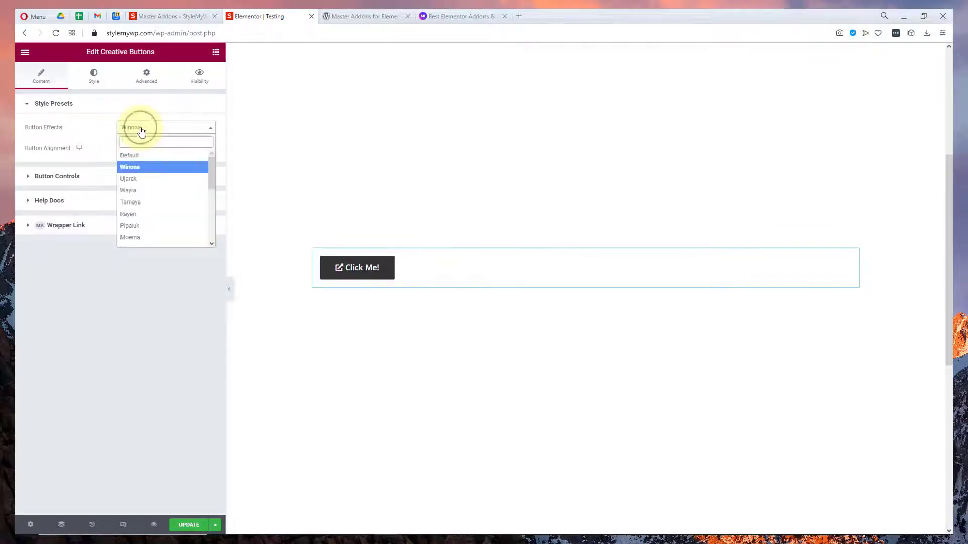
{"action": "left_click", "coordinate": [147, 193]}
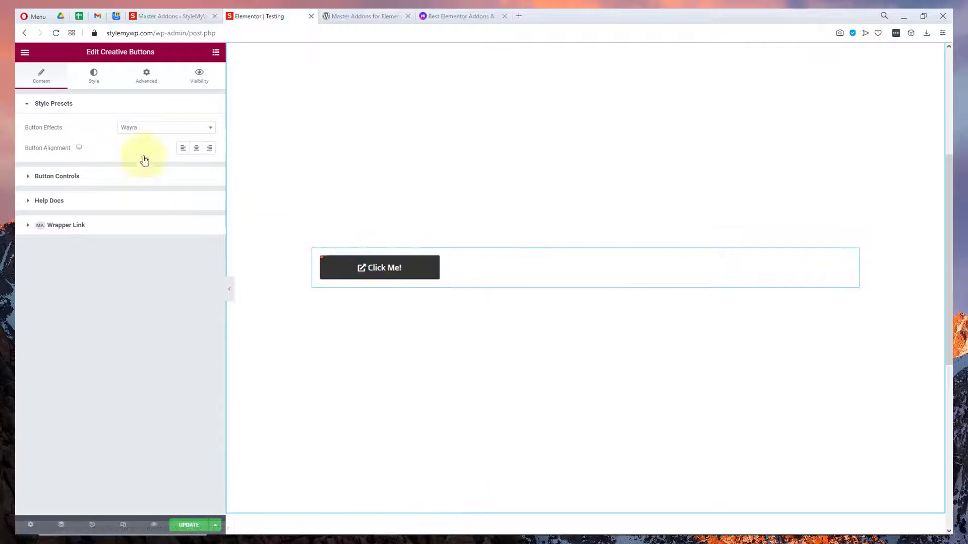
{"action": "left_click", "coordinate": [129, 108]}
{"action": "left_click", "coordinate": [136, 105]}
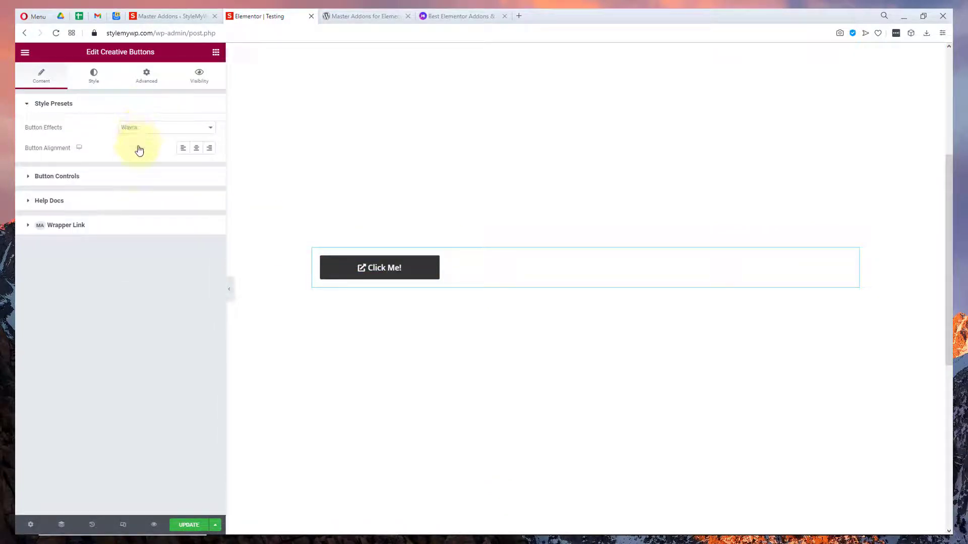
{"action": "left_click", "coordinate": [142, 128]}
{"action": "left_click", "coordinate": [143, 170]}
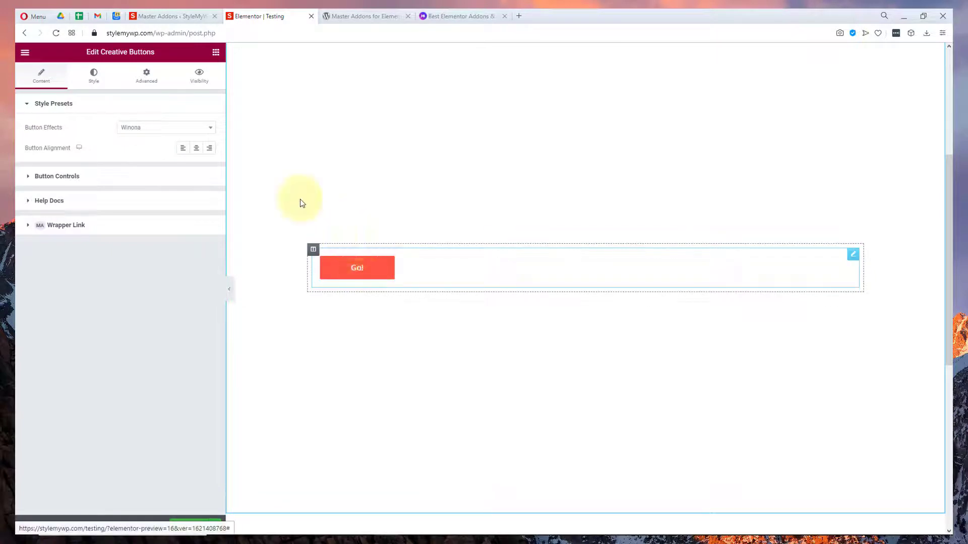
{"action": "left_click", "coordinate": [157, 214]}
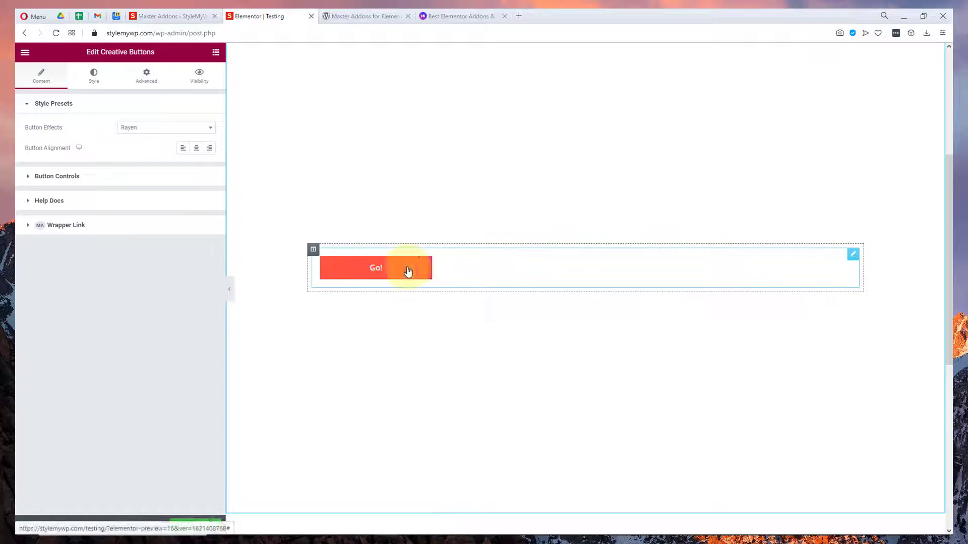
{"action": "left_click", "coordinate": [211, 127]}
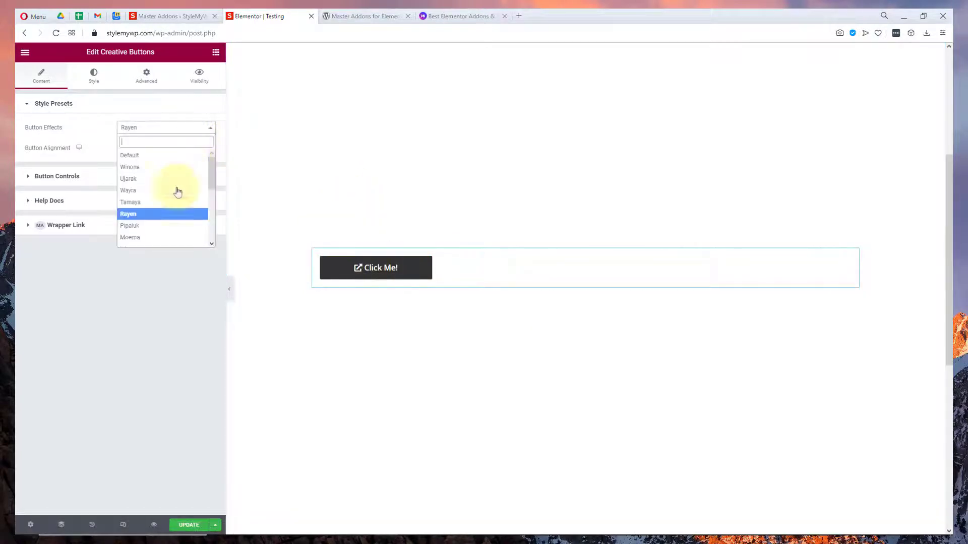
{"action": "left_click", "coordinate": [173, 228]}
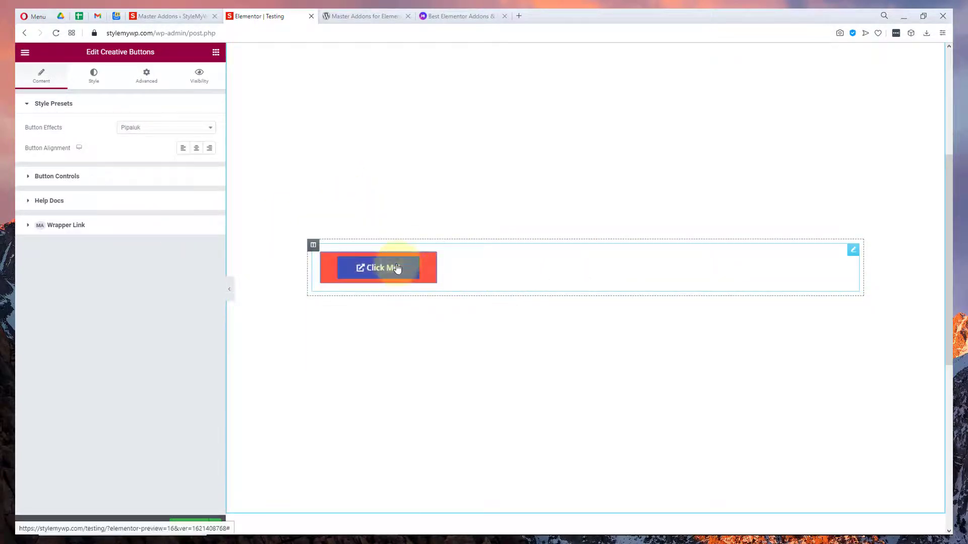
{"action": "left_click", "coordinate": [162, 128]}
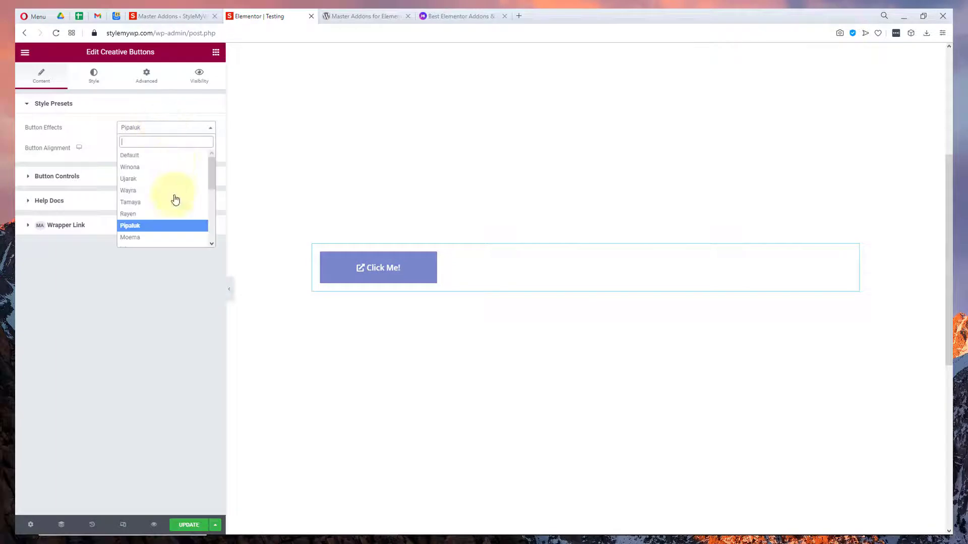
{"action": "left_click", "coordinate": [170, 234]}
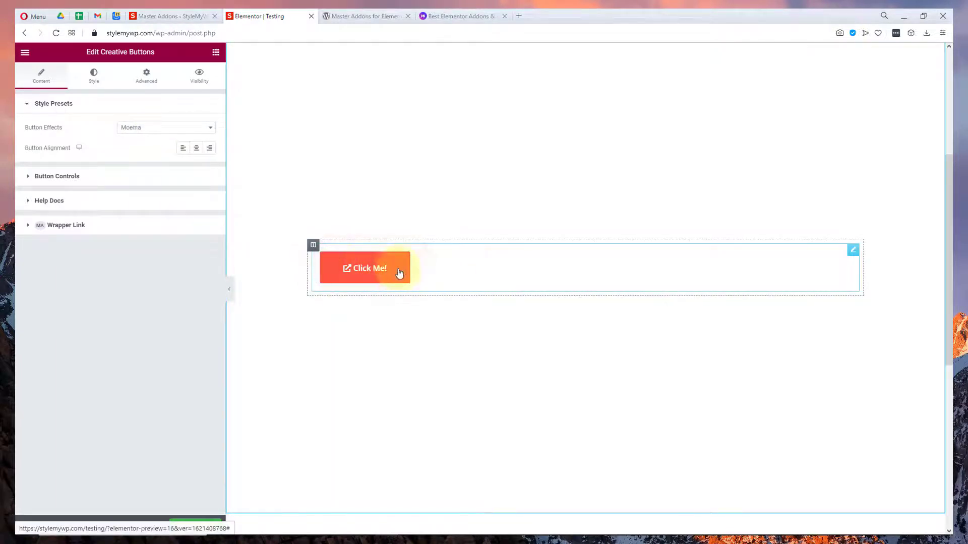
{"action": "right_click", "coordinate": [459, 276]}
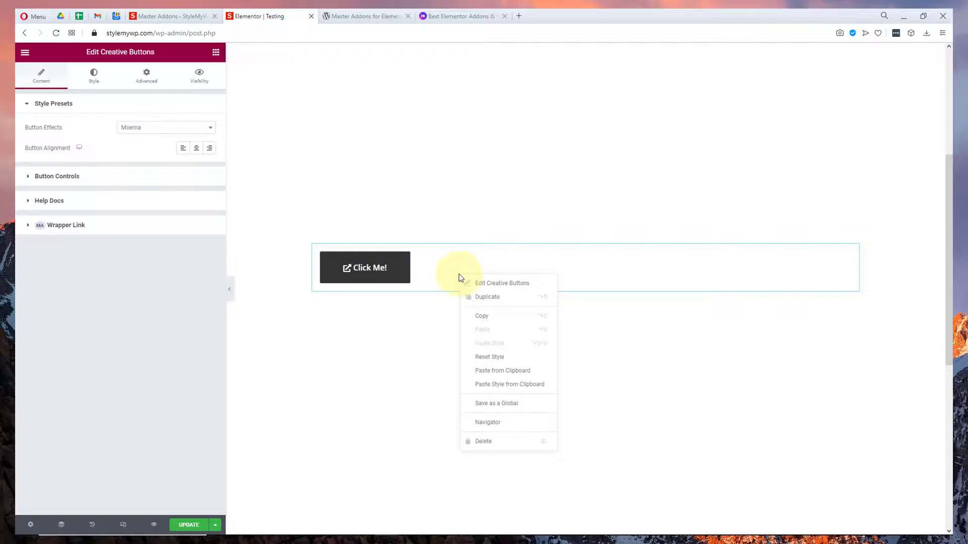
{"action": "left_click", "coordinate": [488, 442]}
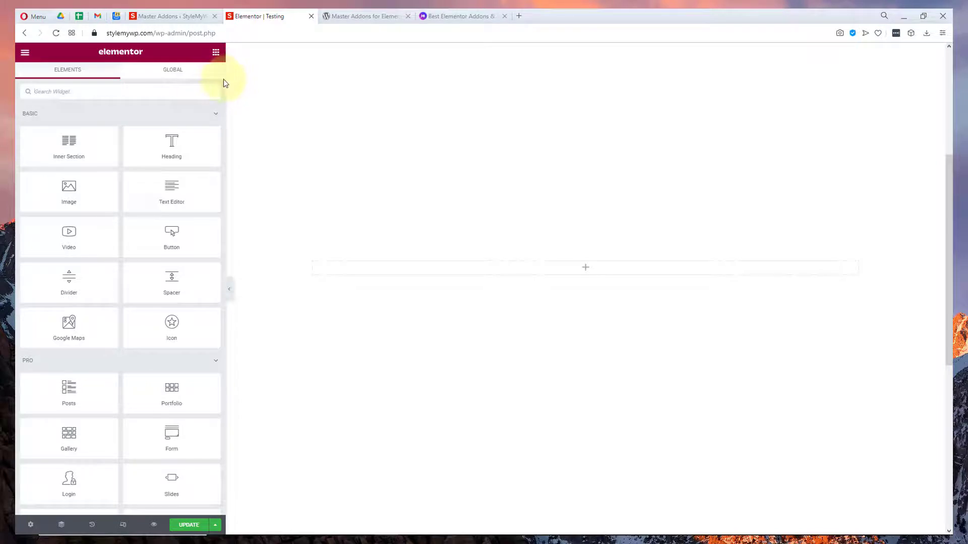
Step: Place a Creative Links widget in the empty section and show its link settings
{"action": "scroll", "coordinate": [203, 160], "scroll_direction": "down", "scroll_amount": 20}
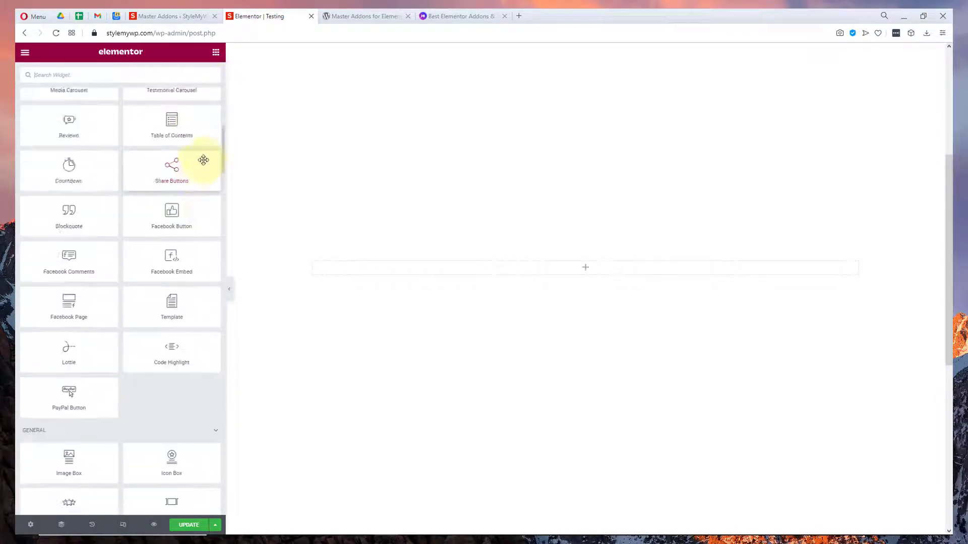
{"action": "scroll", "coordinate": [143, 337], "scroll_direction": "down", "scroll_amount": 20}
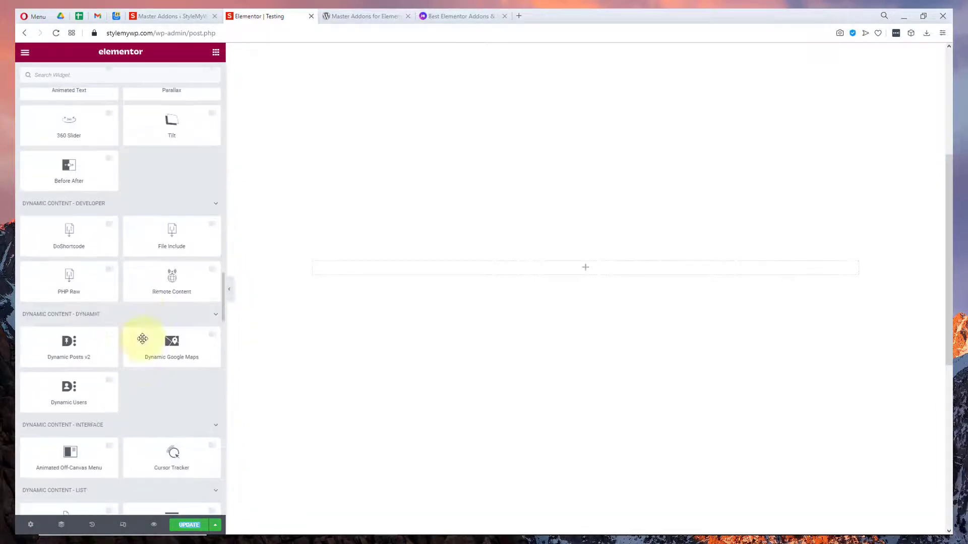
{"action": "scroll", "coordinate": [116, 284], "scroll_direction": "down", "scroll_amount": 4}
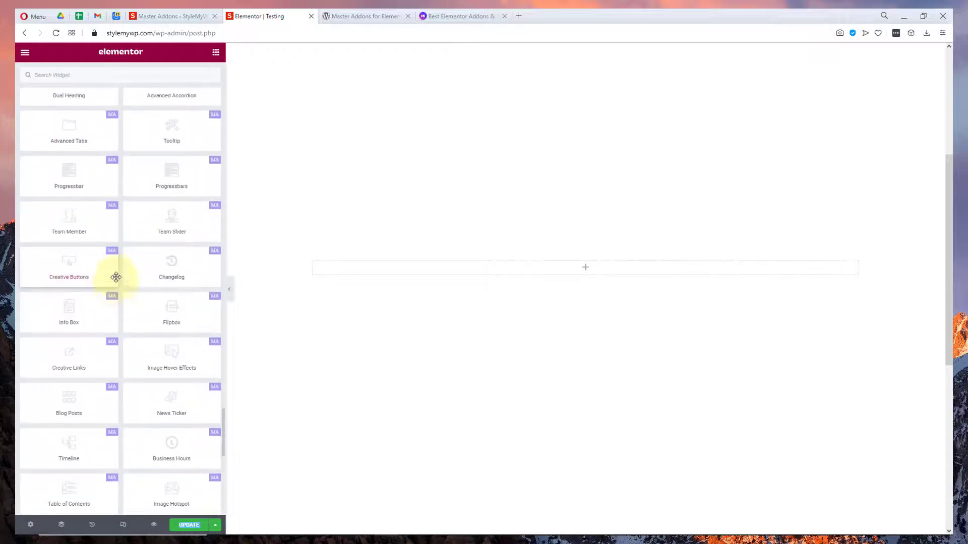
{"action": "left_click_drag", "start_coordinate": [68, 355], "coordinate": [422, 277]}
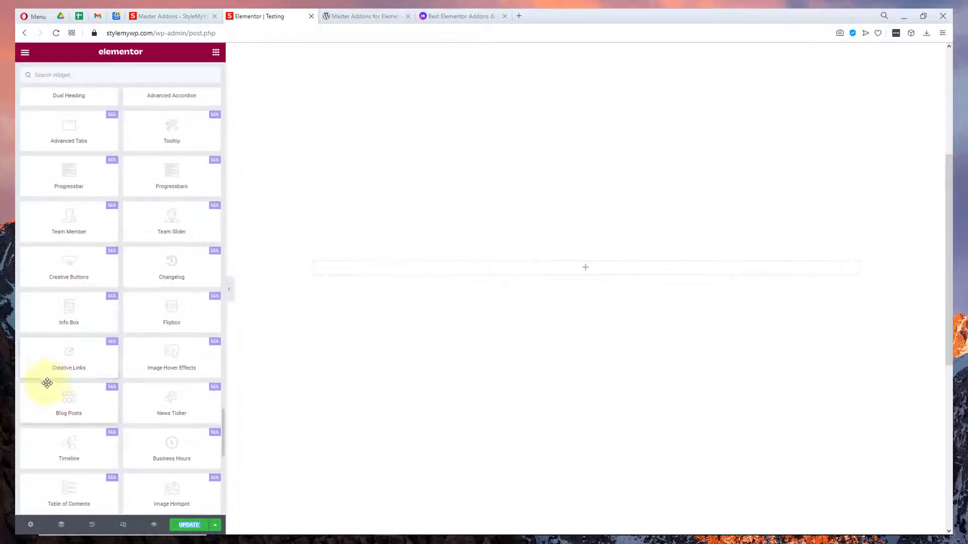
{"action": "left_click_drag", "start_coordinate": [47, 380], "coordinate": [387, 271]}
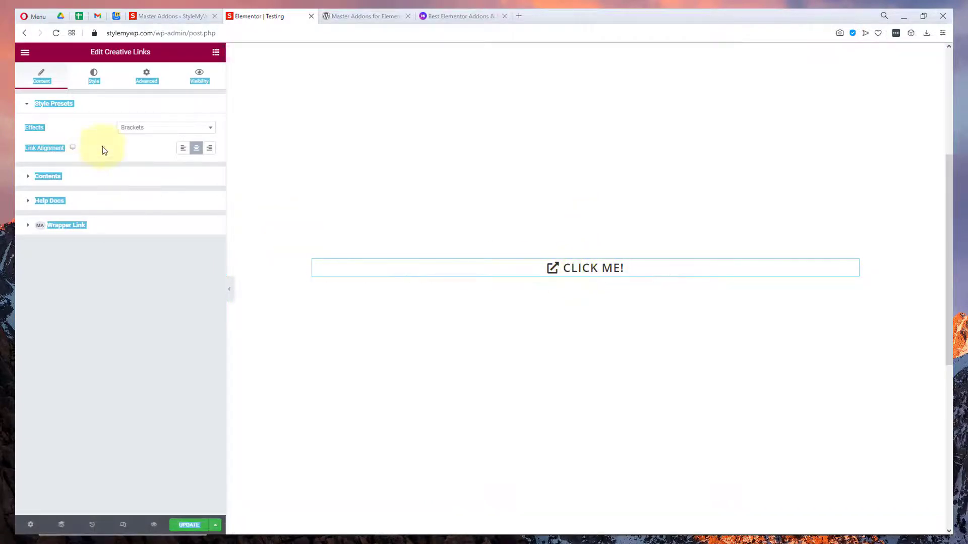
{"action": "left_click", "coordinate": [59, 149]}
{"action": "left_click", "coordinate": [82, 176]}
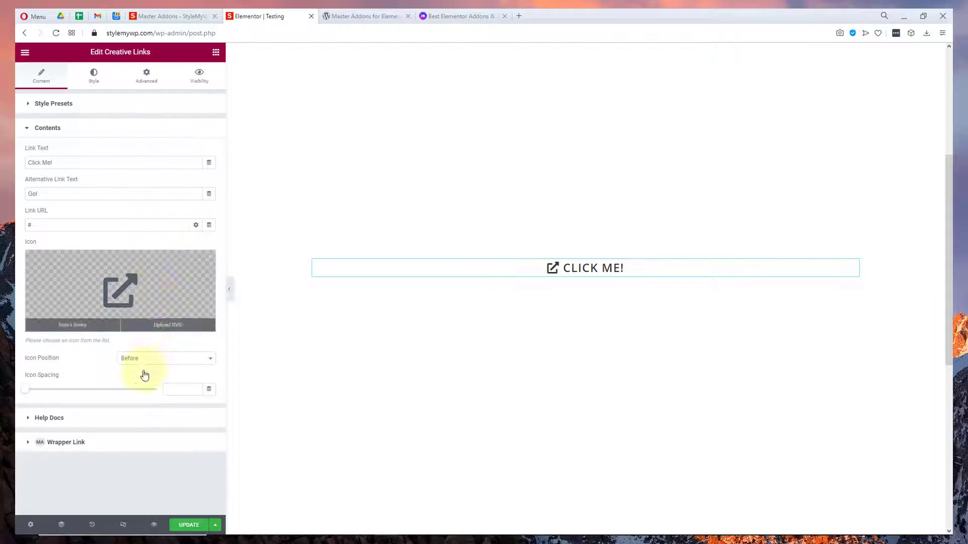
Step: Try the Slide In effect on the CLICK ME! link, then settle on Border Slide Down
{"action": "left_click", "coordinate": [80, 102]}
{"action": "left_click", "coordinate": [185, 128]}
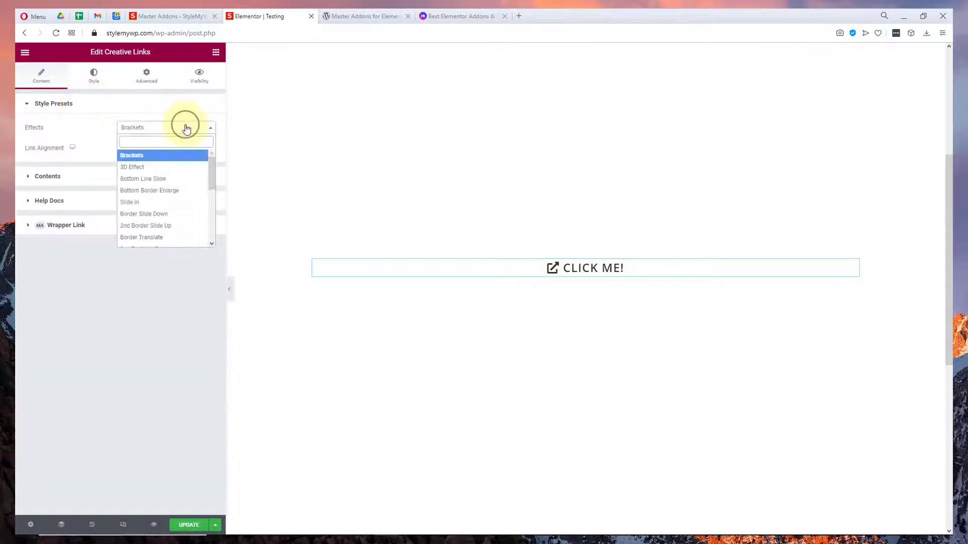
{"action": "left_click", "coordinate": [152, 207]}
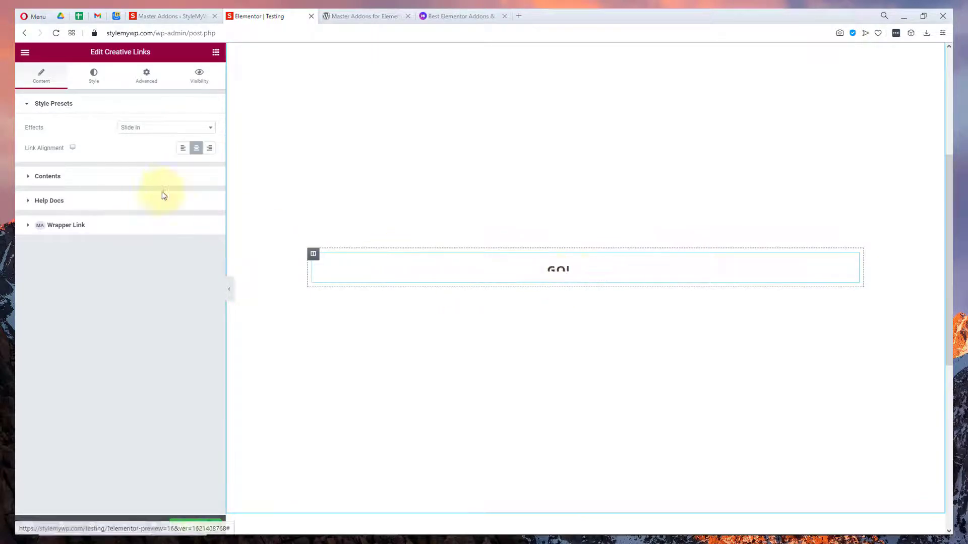
{"action": "left_click", "coordinate": [167, 128]}
{"action": "left_click", "coordinate": [144, 214]}
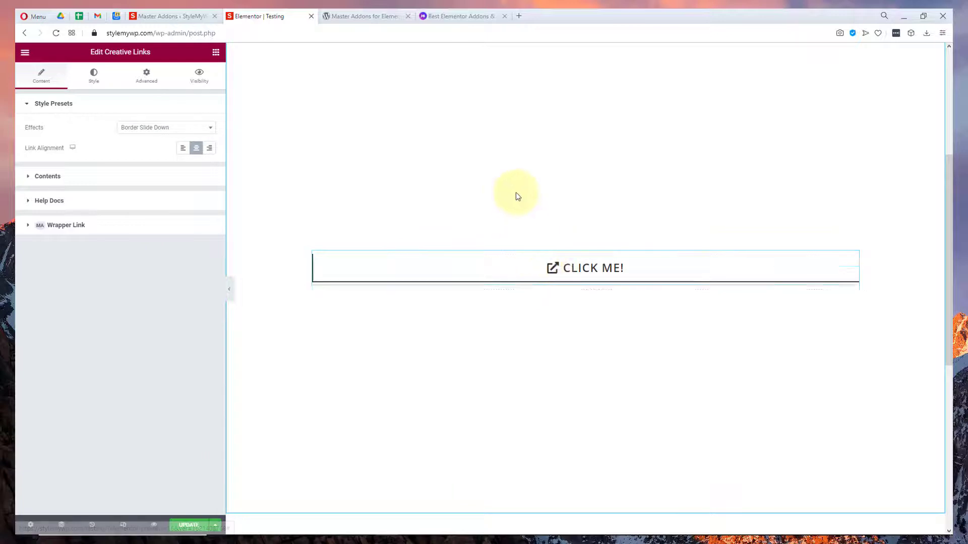
{"action": "left_click", "coordinate": [134, 130]}
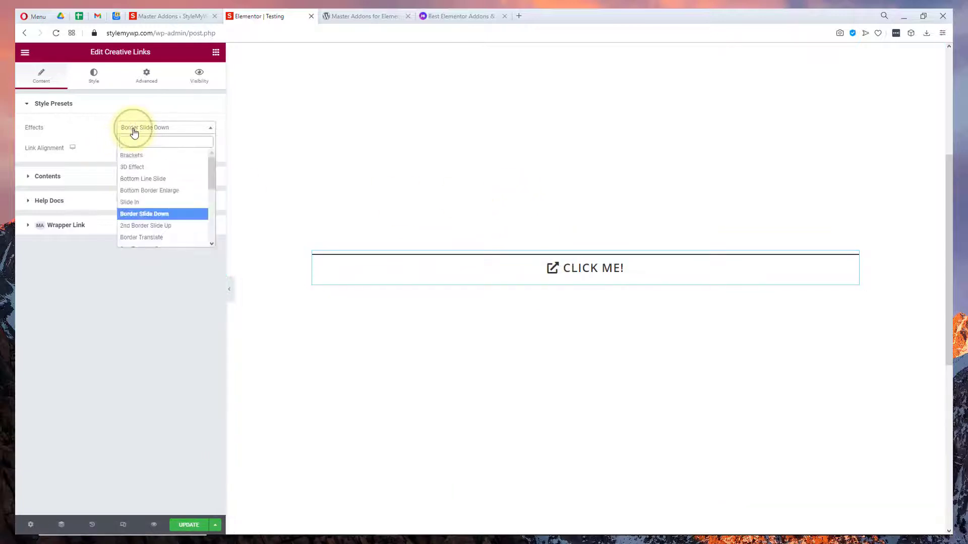
{"action": "left_click", "coordinate": [86, 343]}
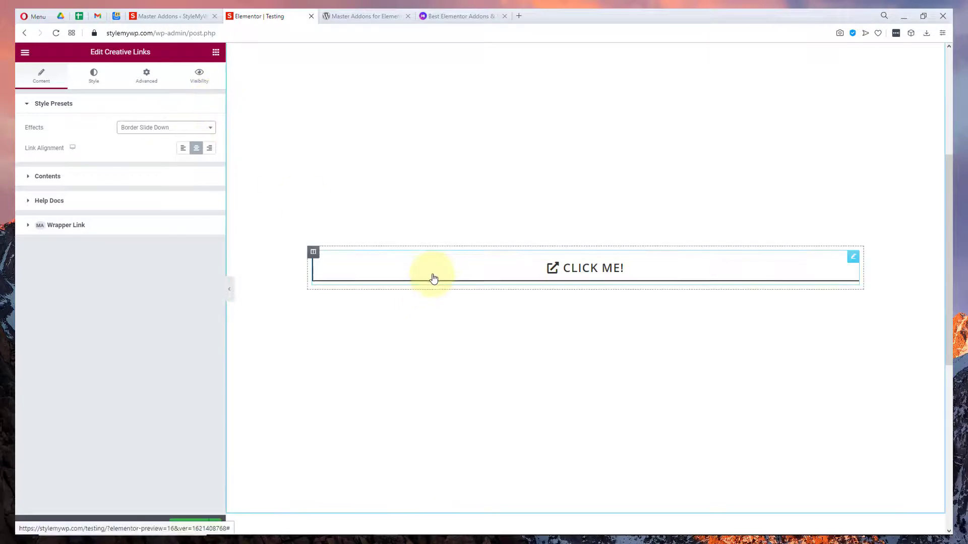
{"action": "right_click", "coordinate": [432, 276]}
Step: Delete the Creative Links widget and scroll the Elements panel back to the top
{"action": "left_click", "coordinate": [455, 441]}
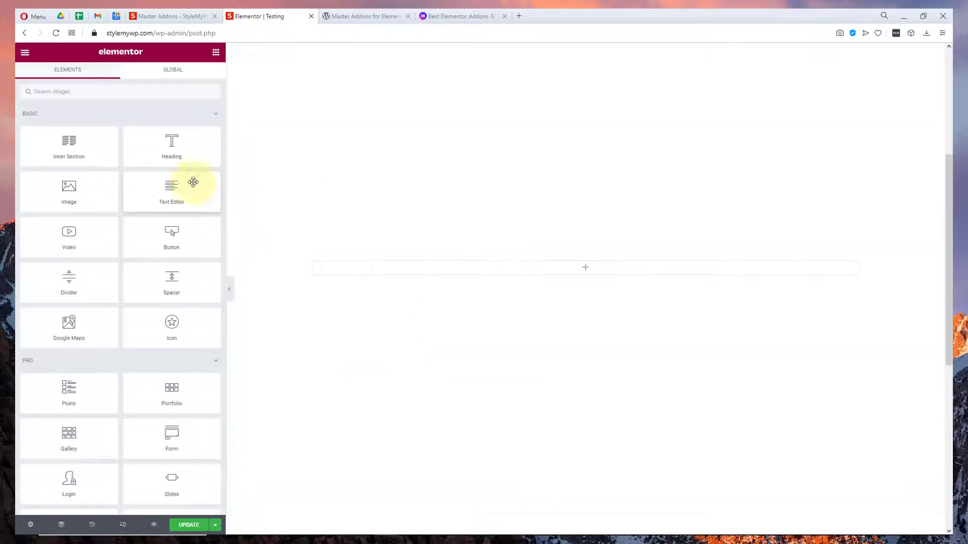
{"action": "scroll", "coordinate": [183, 151], "scroll_direction": "down", "scroll_amount": 10}
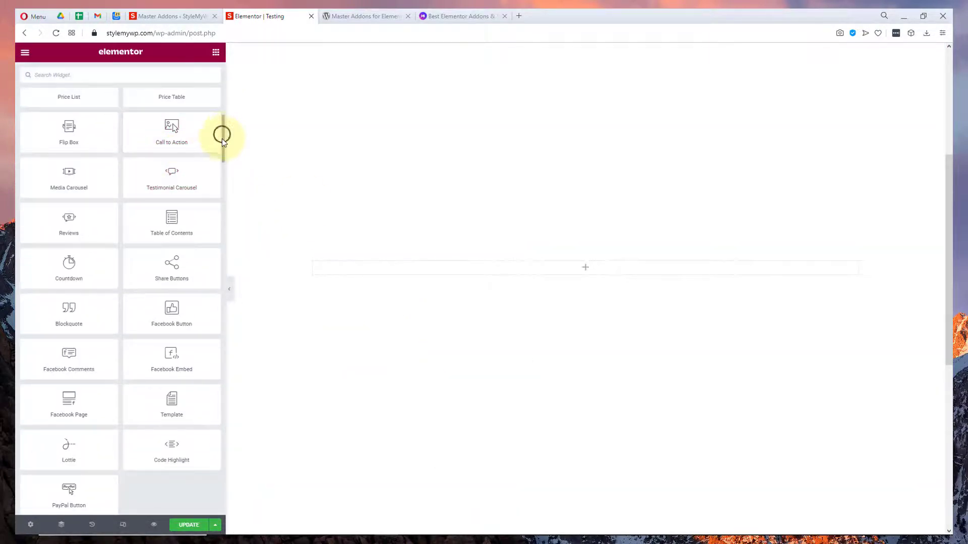
{"action": "scroll", "coordinate": [222, 134], "scroll_direction": "down", "scroll_amount": 20}
{"action": "scroll", "coordinate": [235, 398], "scroll_direction": "down", "scroll_amount": 20}
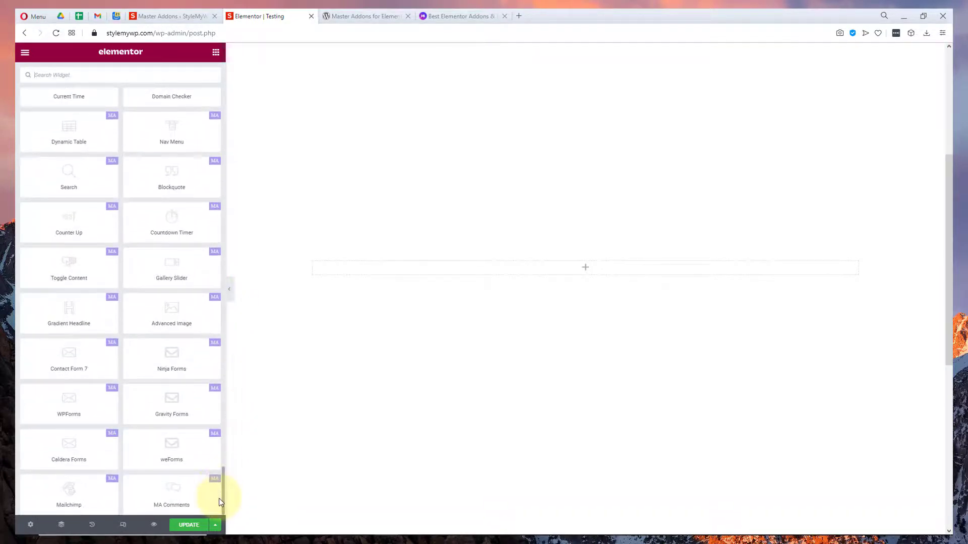
{"action": "scroll", "coordinate": [220, 502], "scroll_direction": "up", "scroll_amount": 20}
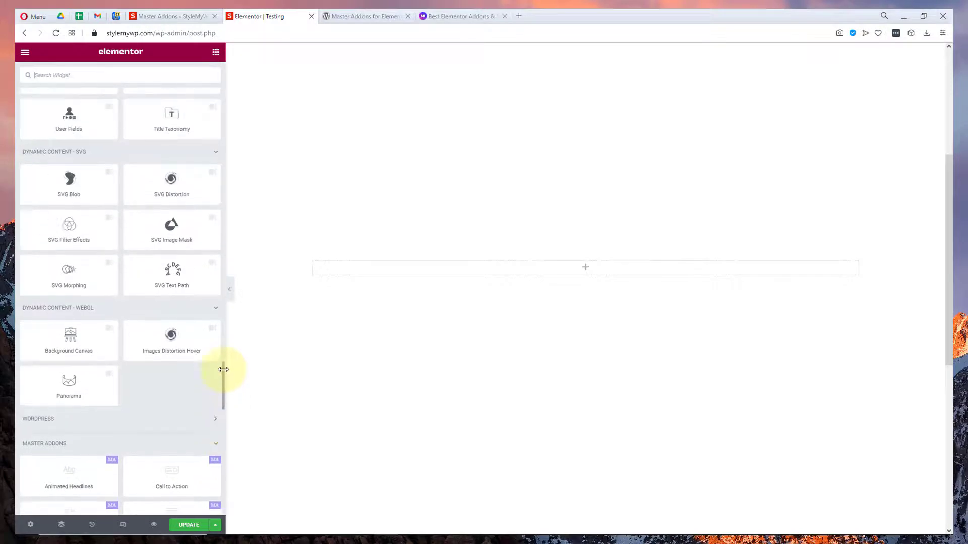
{"action": "scroll", "coordinate": [223, 370], "scroll_direction": "up", "scroll_amount": 20}
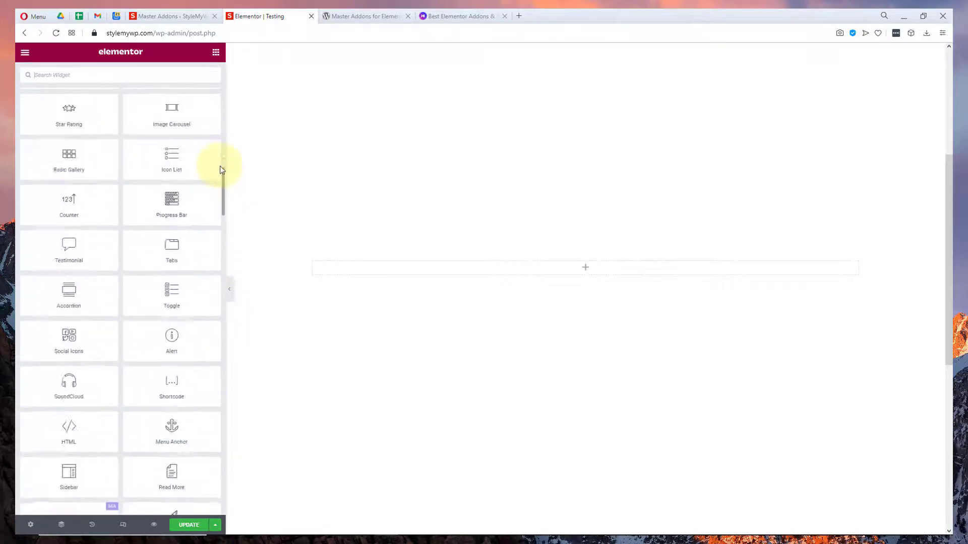
{"action": "left_click_drag", "start_coordinate": [219, 170], "coordinate": [219, 83]}
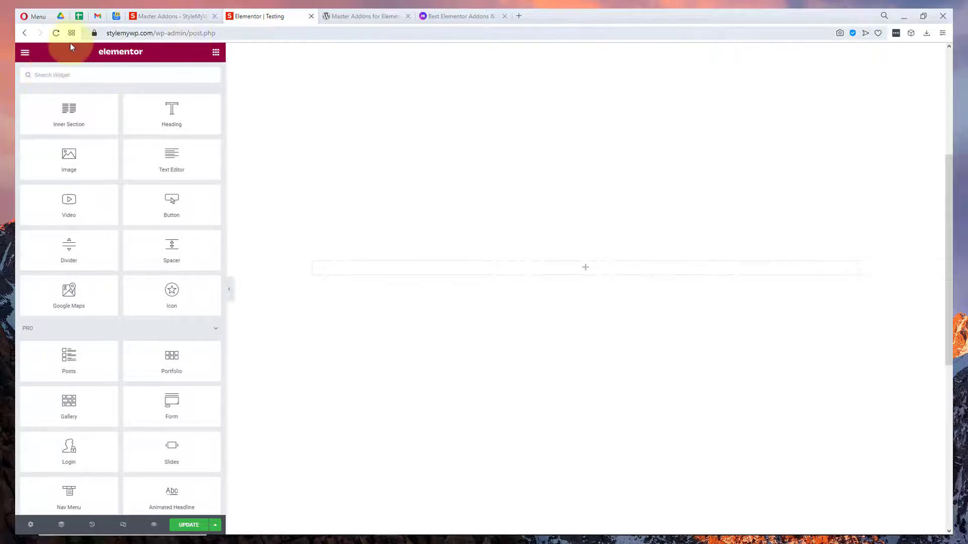
Step: Go to the /wp-admin/ Dashboard, leaving the unsaved Elementor editor
{"action": "left_click", "coordinate": [194, 34]}
{"action": "left_click_drag", "start_coordinate": [189, 33], "coordinate": [631, 47]}
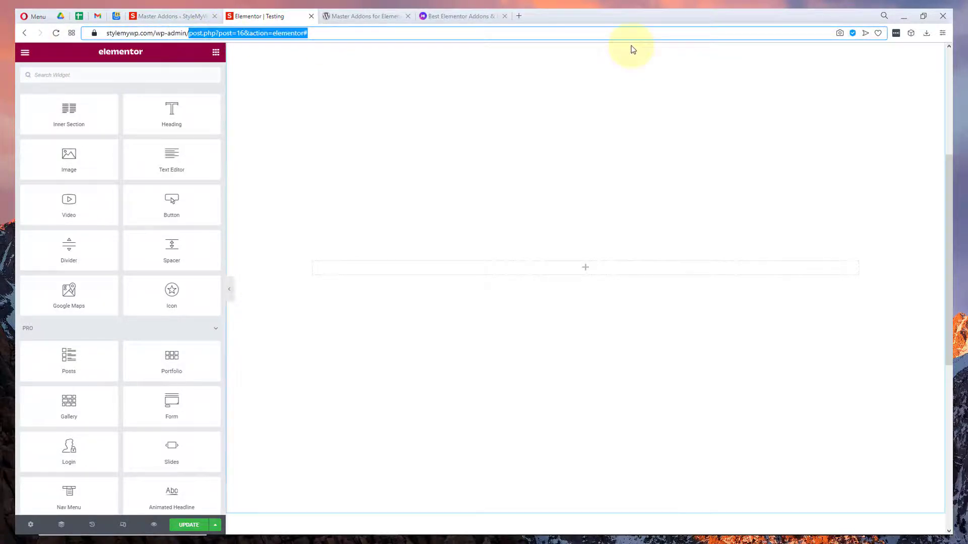
{"action": "type", "text": "\\"}
{"action": "key", "text": "Return"}
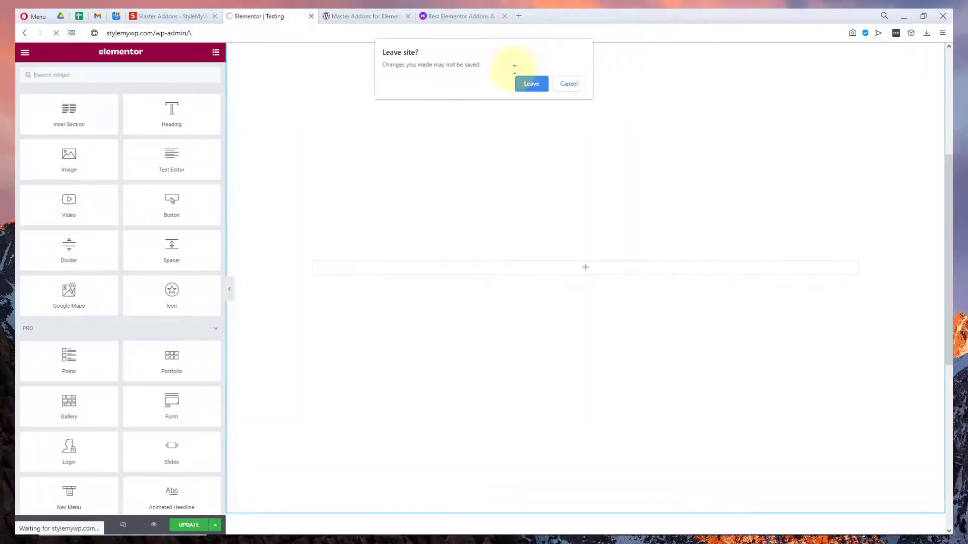
{"action": "left_click", "coordinate": [563, 84]}
{"action": "left_click", "coordinate": [195, 32]}
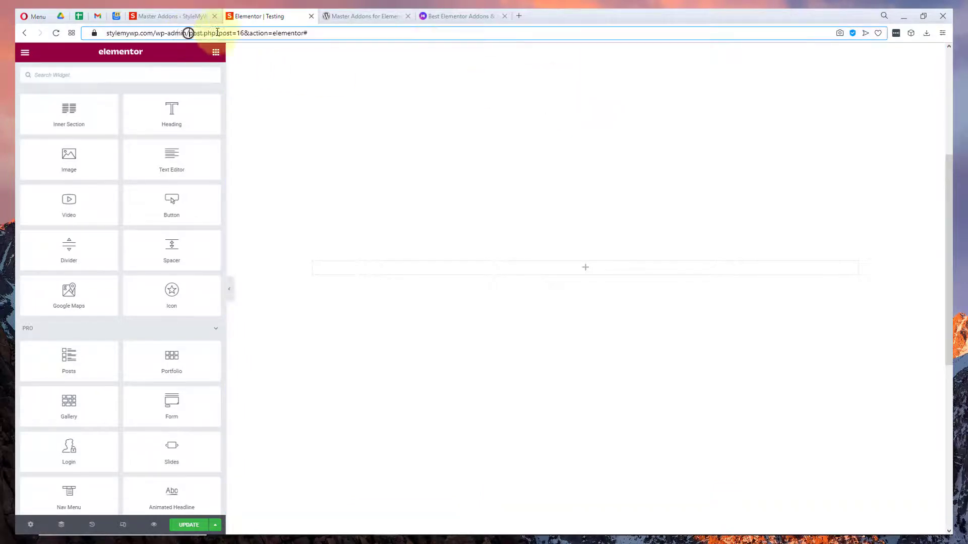
{"action": "left_click_drag", "start_coordinate": [188, 32], "coordinate": [780, 34]}
{"action": "key", "text": "BackSpace"}
{"action": "key", "text": "Return"}
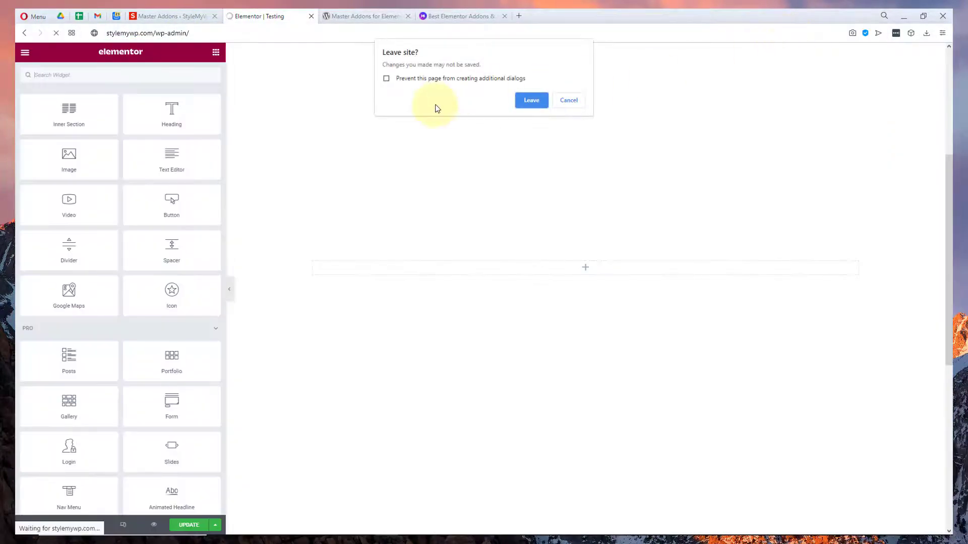
{"action": "left_click", "coordinate": [529, 100]}
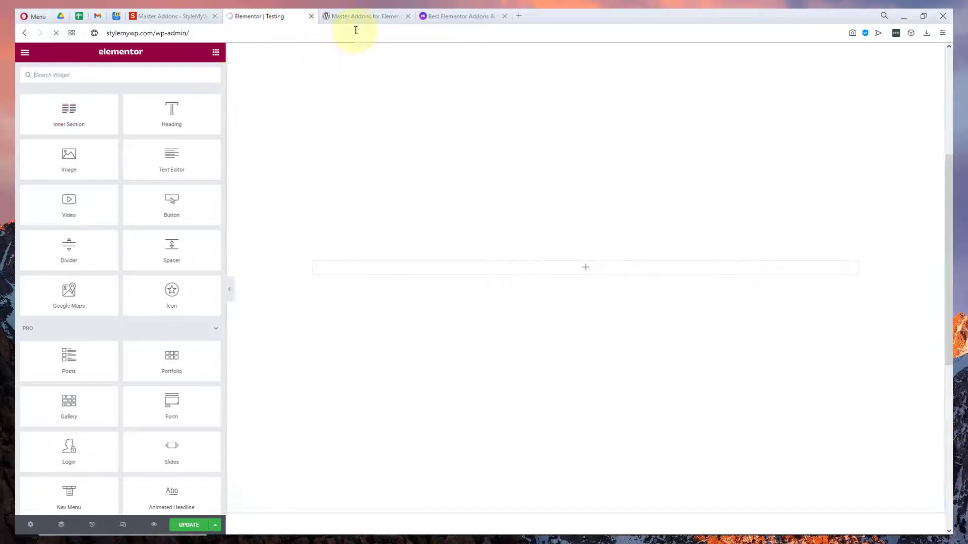
Step: Close the Master Addons for Elementor plugin tab and return to the Dashboard tab
{"action": "left_click", "coordinate": [400, 19]}
{"action": "left_click", "coordinate": [408, 17]}
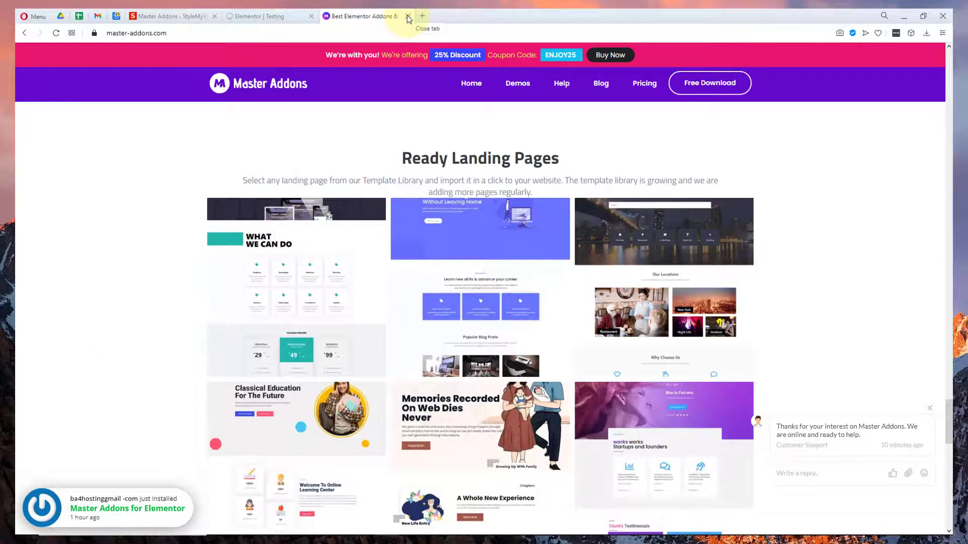
{"action": "left_click", "coordinate": [252, 14]}
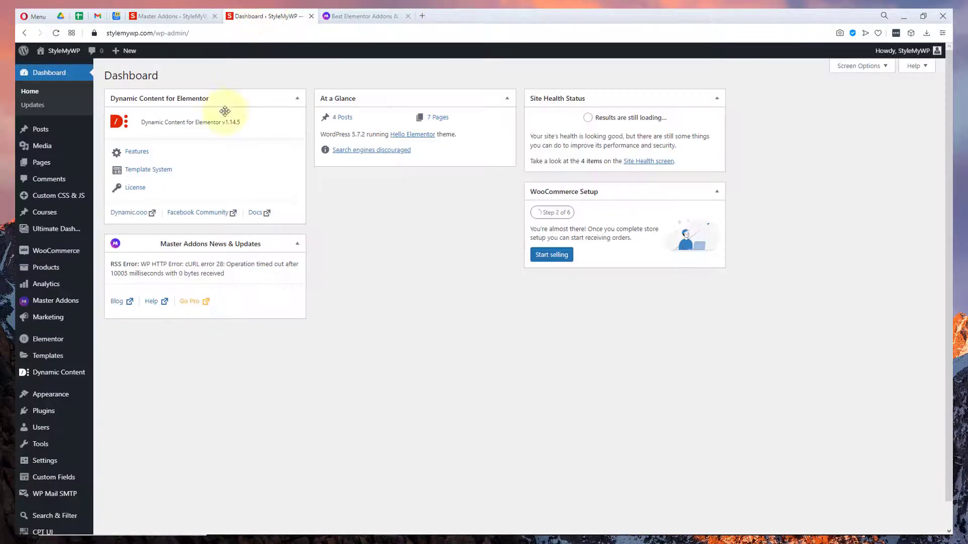
{"action": "mouse_move", "coordinate": [64, 305]}
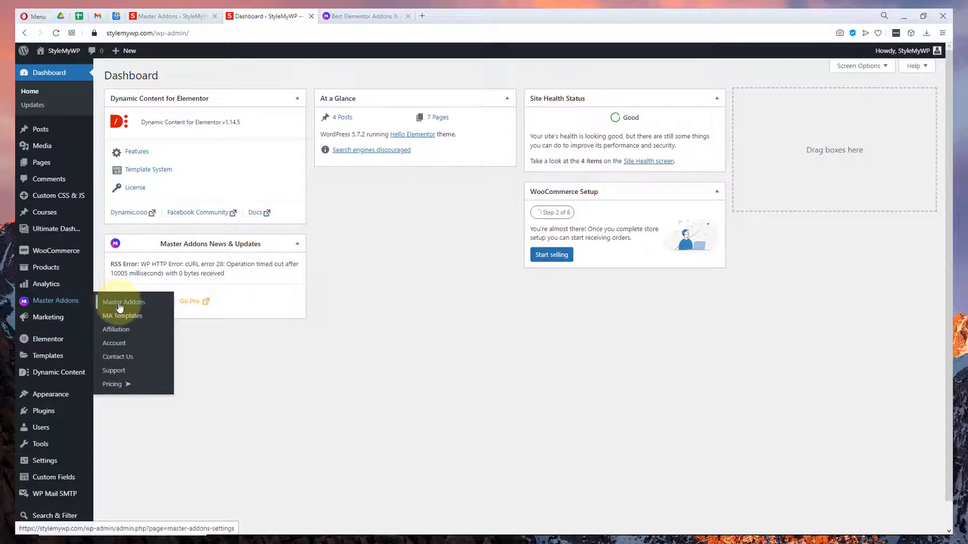
Step: Open Master Addons settings, browse the Extensions list, then view the Addons elements list
{"action": "left_click", "coordinate": [124, 303]}
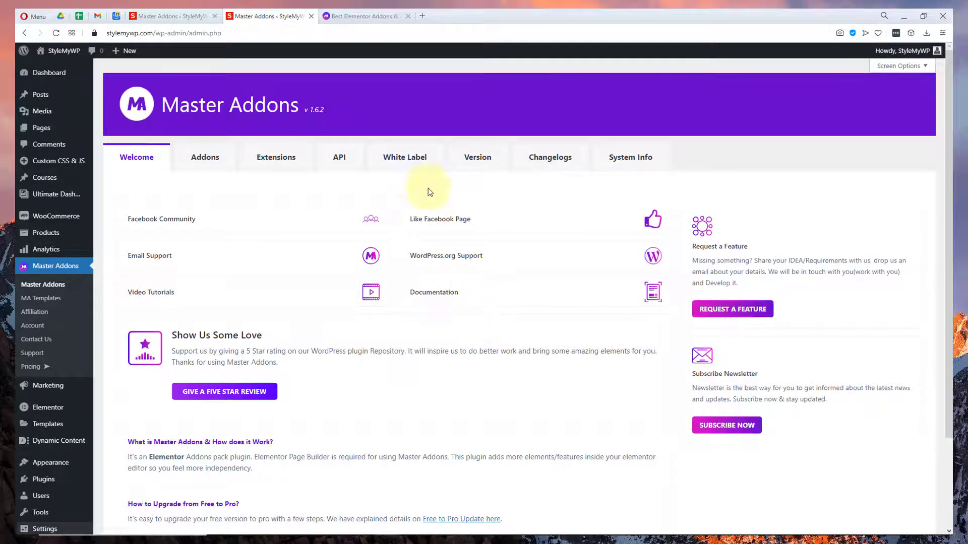
{"action": "left_click", "coordinate": [287, 160]}
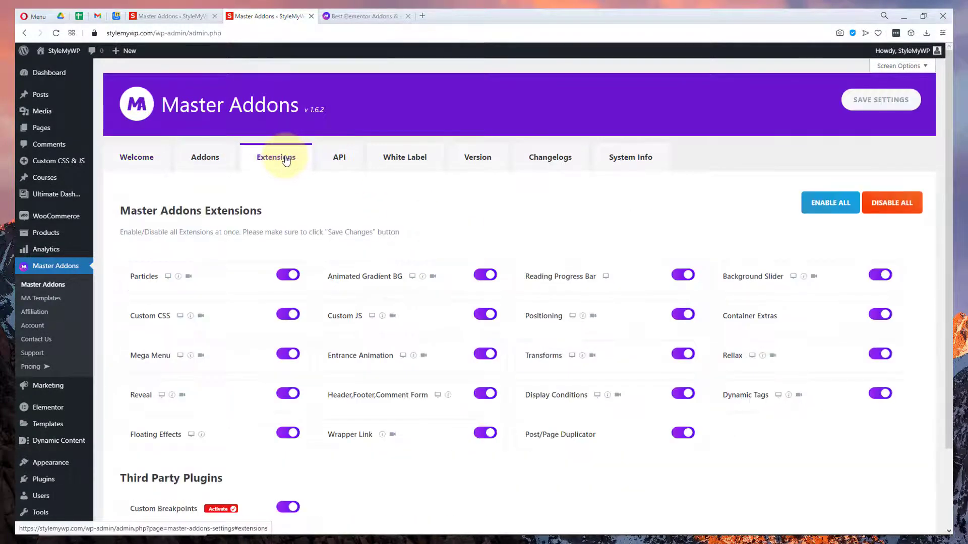
{"action": "scroll", "coordinate": [282, 177], "scroll_direction": "down", "scroll_amount": 2}
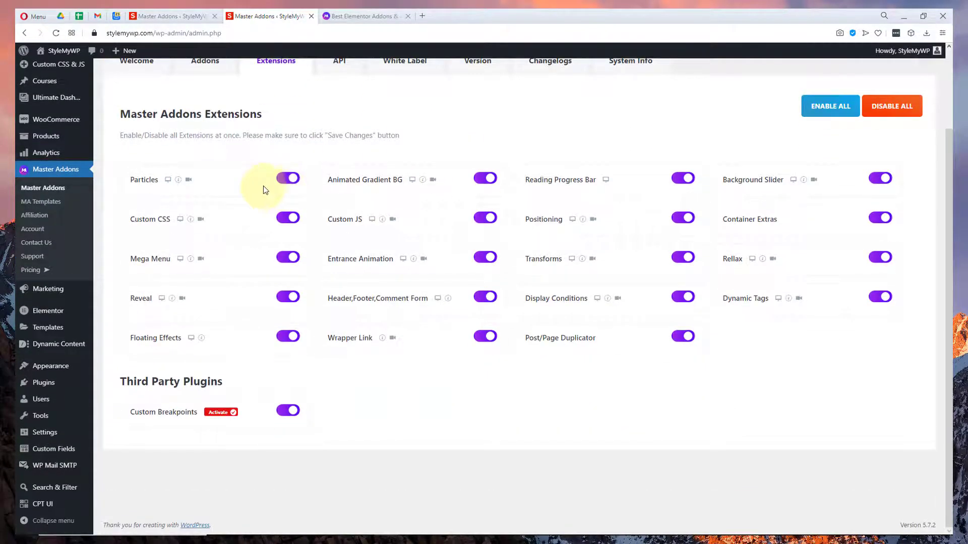
{"action": "scroll", "coordinate": [225, 130], "scroll_direction": "up", "scroll_amount": 1}
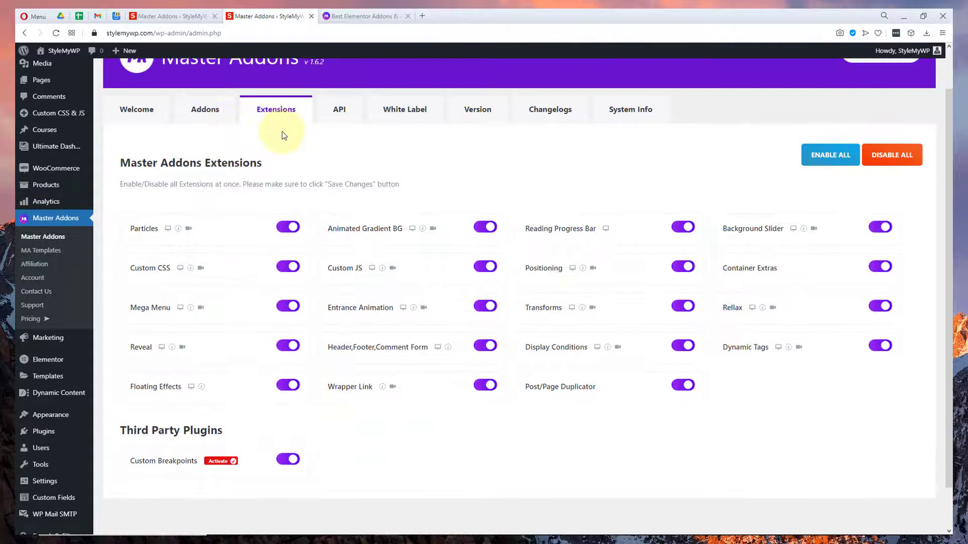
{"action": "left_click", "coordinate": [223, 113]}
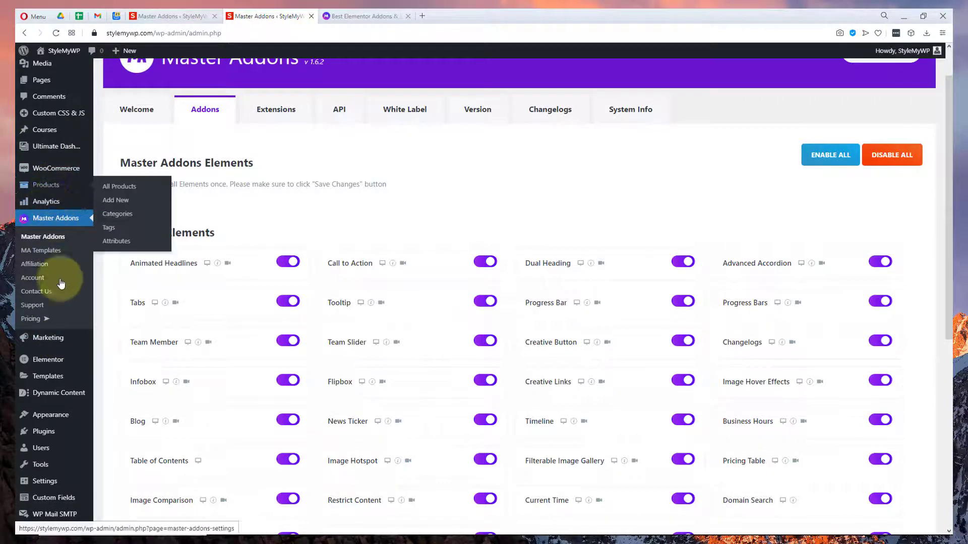
{"action": "mouse_move", "coordinate": [60, 377]}
{"action": "right_click", "coordinate": [118, 378]}
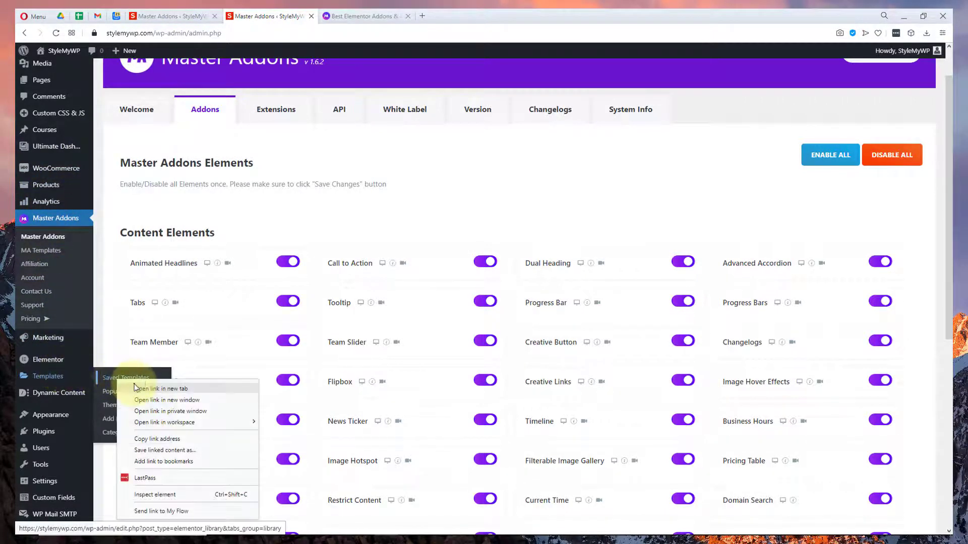
Step: From Saved Templates in a new tab, create a Header-type template named 'Header MA'
{"action": "left_click", "coordinate": [151, 385]}
{"action": "left_click", "coordinate": [353, 16]}
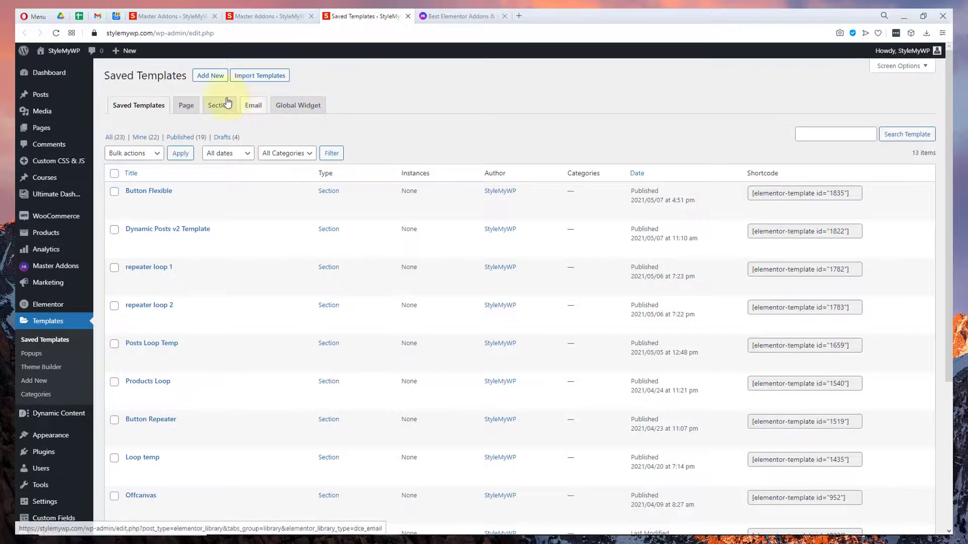
{"action": "left_click", "coordinate": [212, 77]}
{"action": "left_click", "coordinate": [521, 284]}
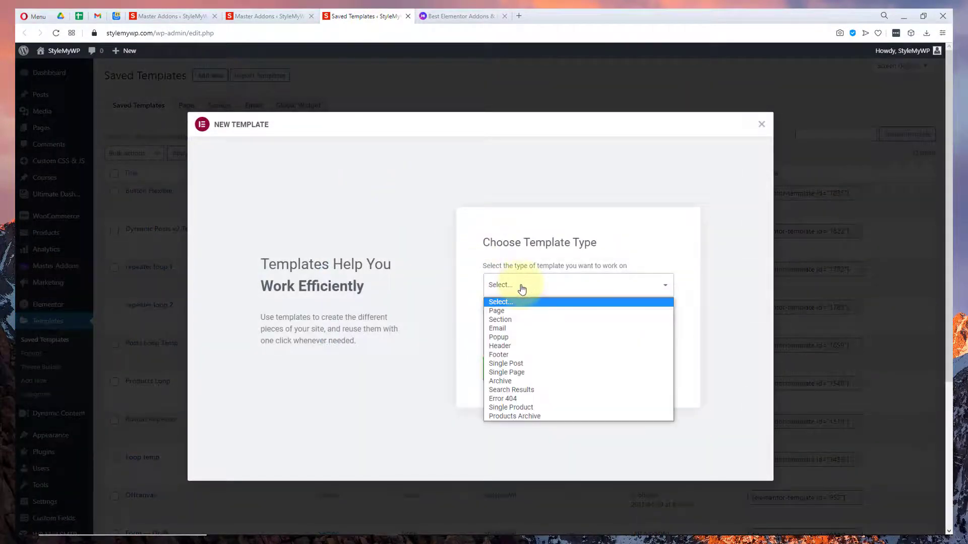
{"action": "left_click", "coordinate": [504, 346]}
{"action": "left_click", "coordinate": [514, 338]}
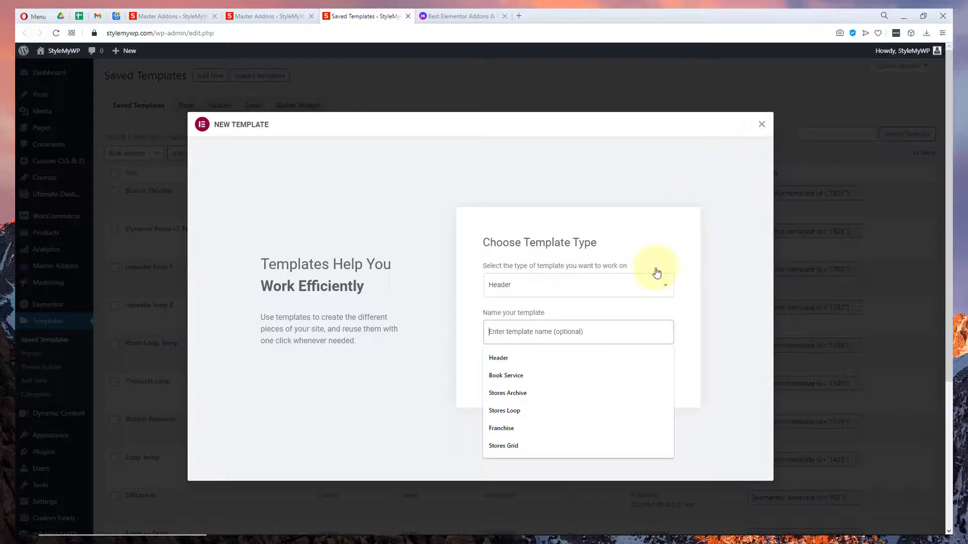
{"action": "left_click", "coordinate": [534, 354]}
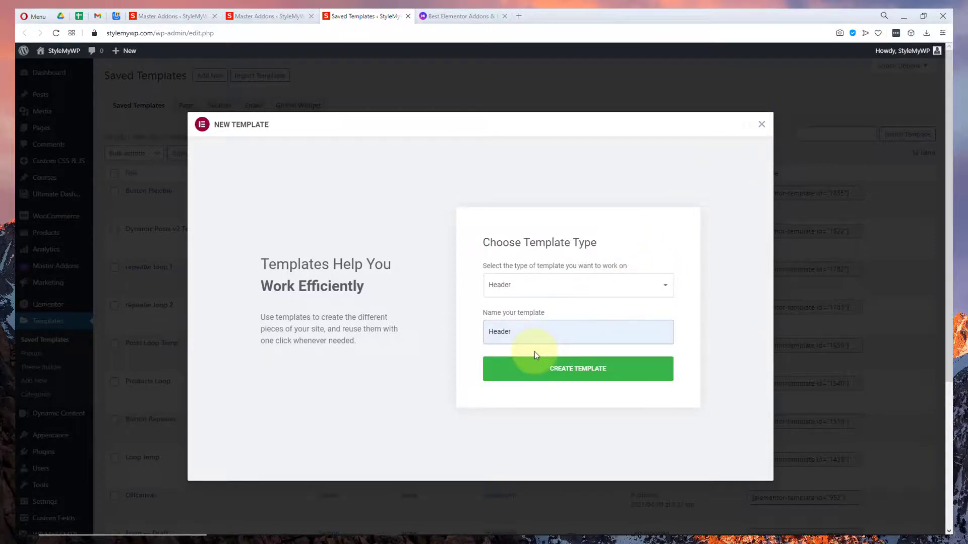
{"action": "type", "text": "MA"}
{"action": "left_click", "coordinate": [539, 372]}
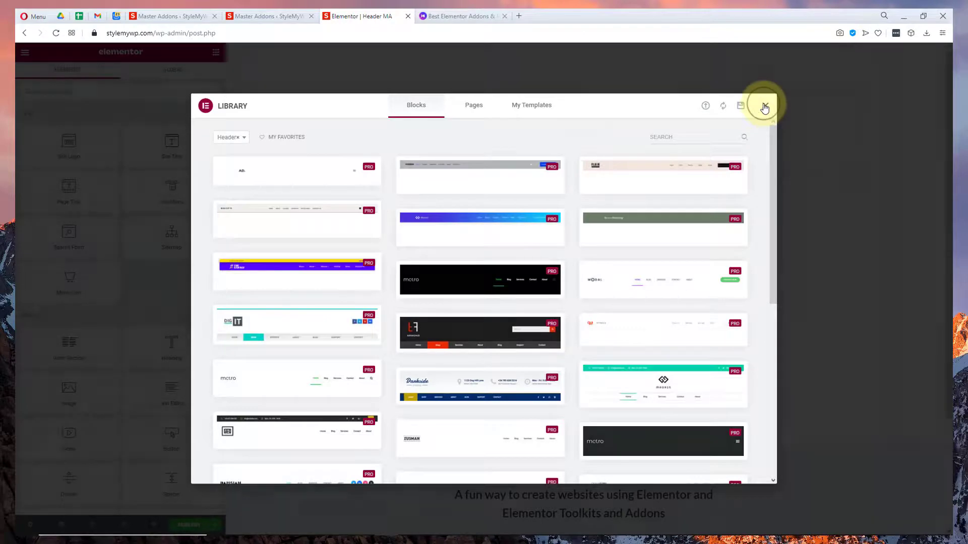
Step: Switch to the Master Addons library and open the Education ready-page preview
{"action": "left_click", "coordinate": [764, 107]}
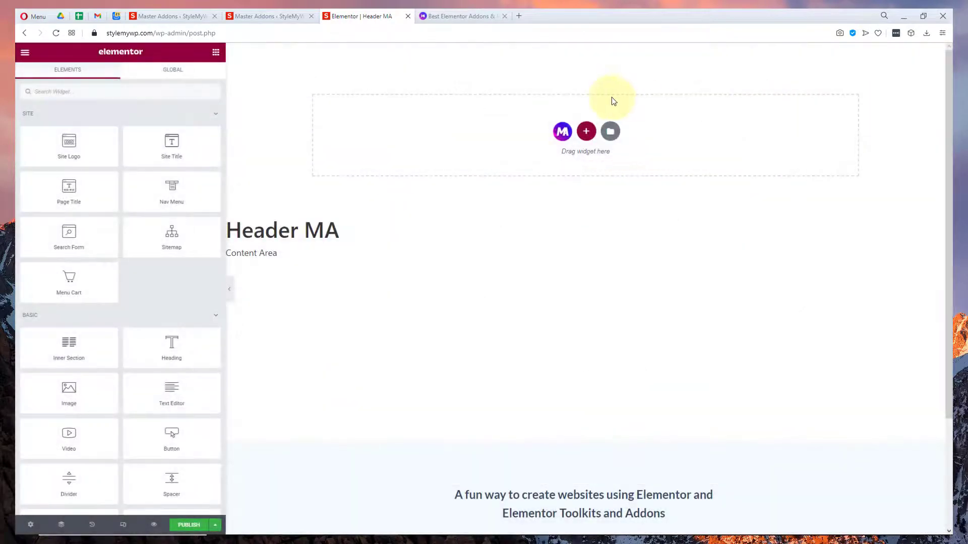
{"action": "left_click", "coordinate": [561, 132]}
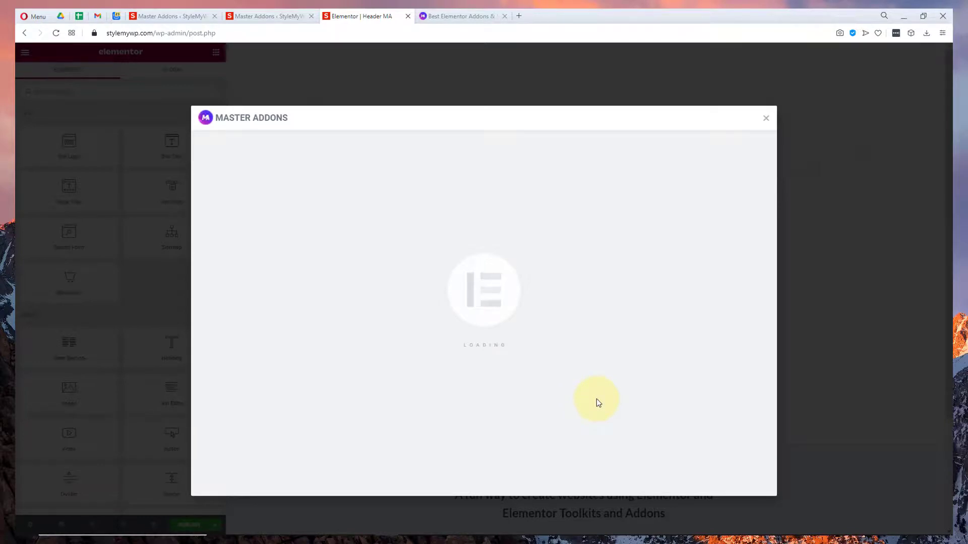
{"action": "scroll", "coordinate": [583, 292], "scroll_direction": "down", "scroll_amount": 5}
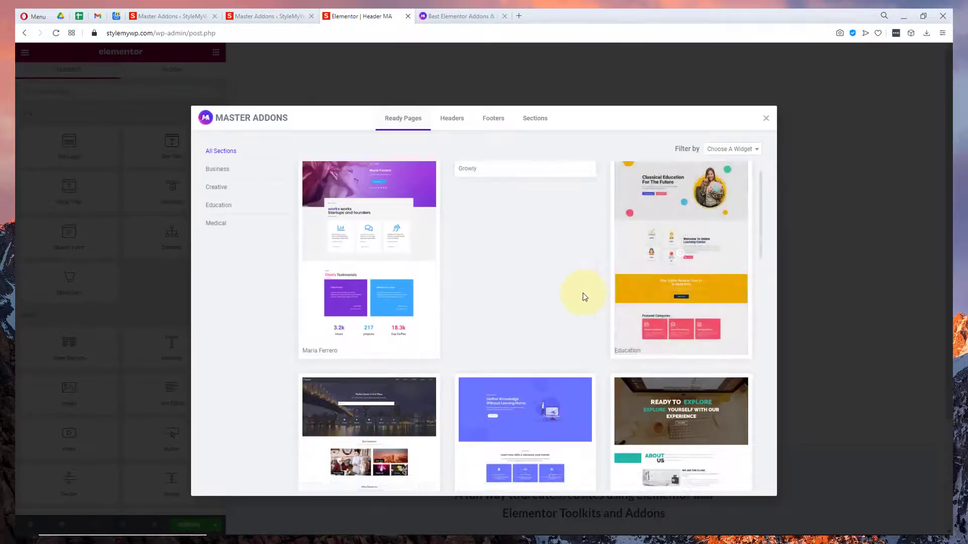
{"action": "scroll", "coordinate": [582, 293], "scroll_direction": "up", "scroll_amount": 5}
{"action": "left_click", "coordinate": [655, 277]}
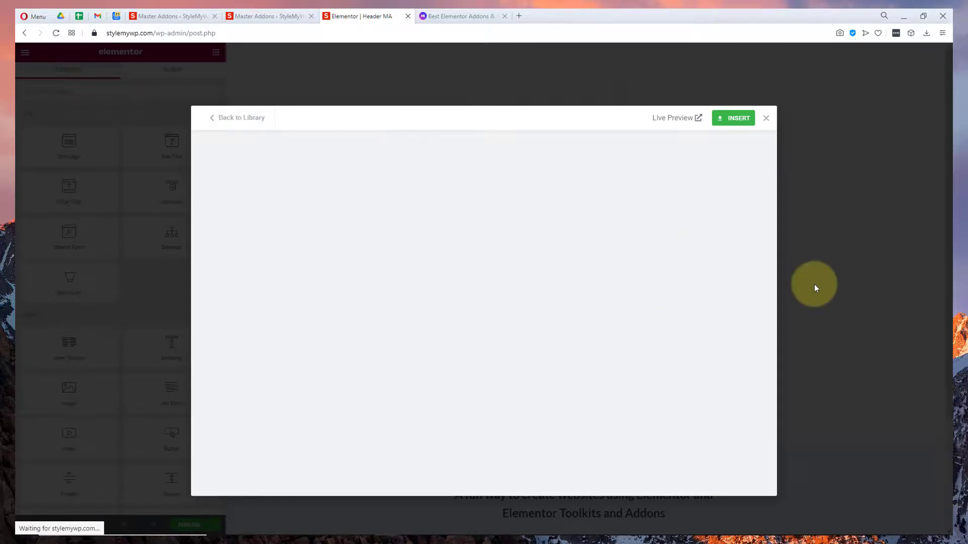
Step: Scroll through the Education page and its live demo, then return to the ready pages grid
{"action": "scroll", "coordinate": [739, 260], "scroll_direction": "down", "scroll_amount": 5}
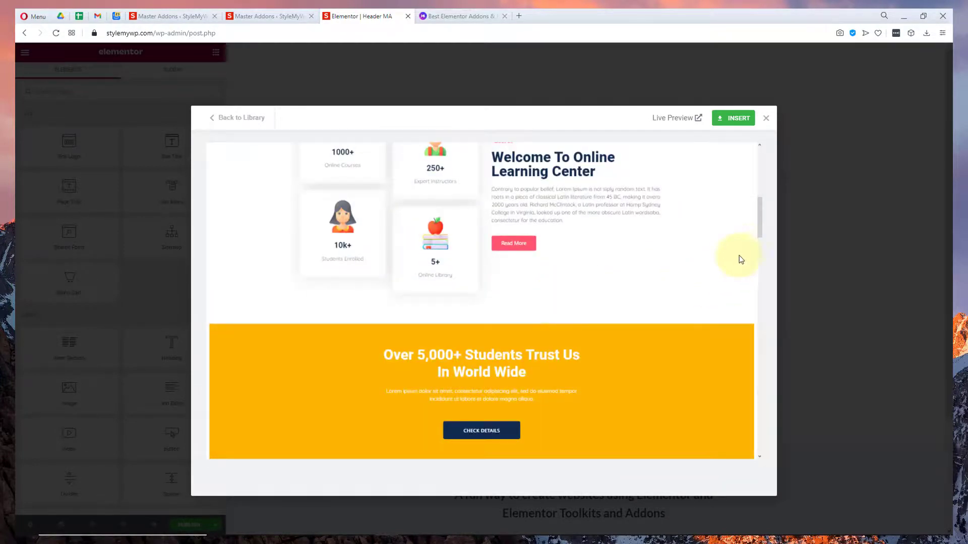
{"action": "scroll", "coordinate": [671, 187], "scroll_direction": "down", "scroll_amount": 5}
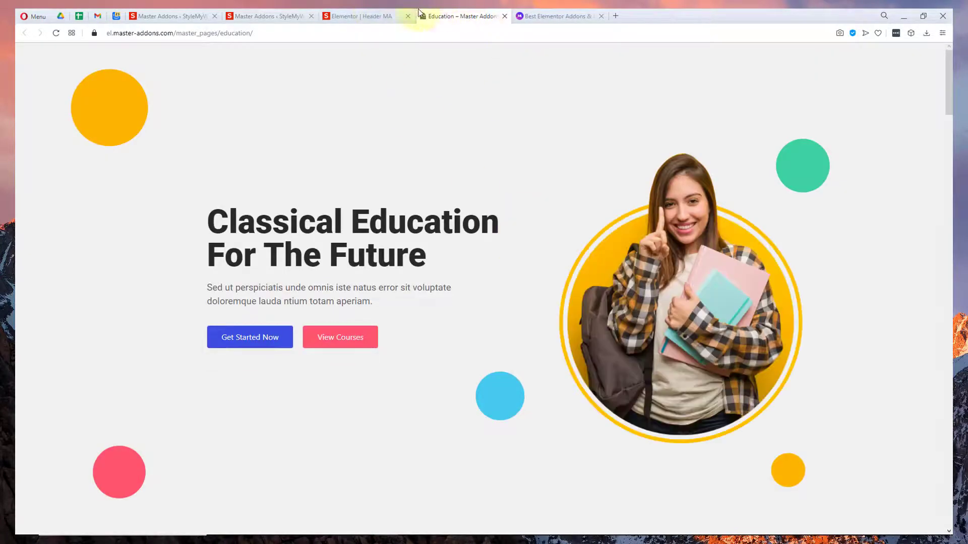
{"action": "scroll", "coordinate": [942, 136], "scroll_direction": "down", "scroll_amount": 8}
{"action": "left_click_drag", "start_coordinate": [951, 140], "coordinate": [944, 65]}
{"action": "left_click_drag", "start_coordinate": [932, 121], "coordinate": [470, 10]}
{"action": "left_click", "coordinate": [387, 11]}
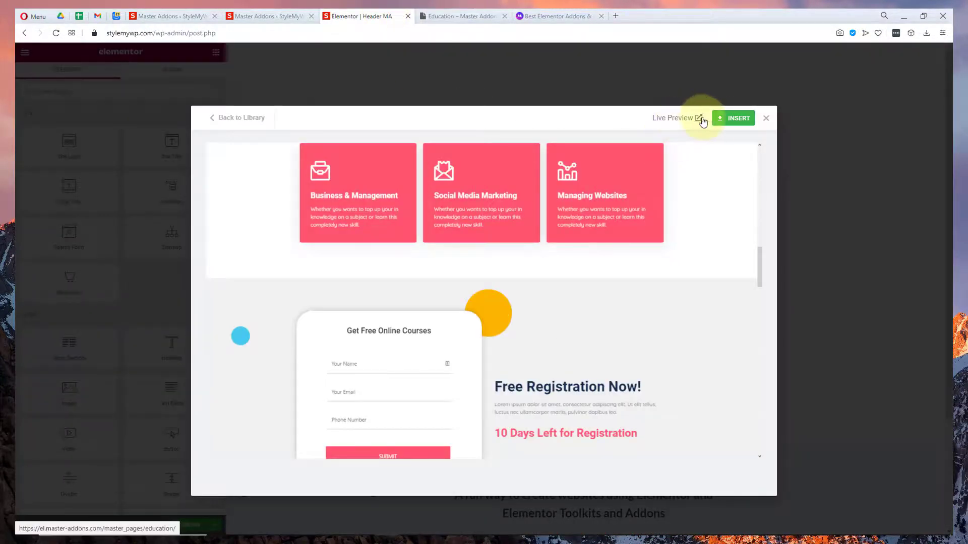
{"action": "left_click", "coordinate": [243, 118]}
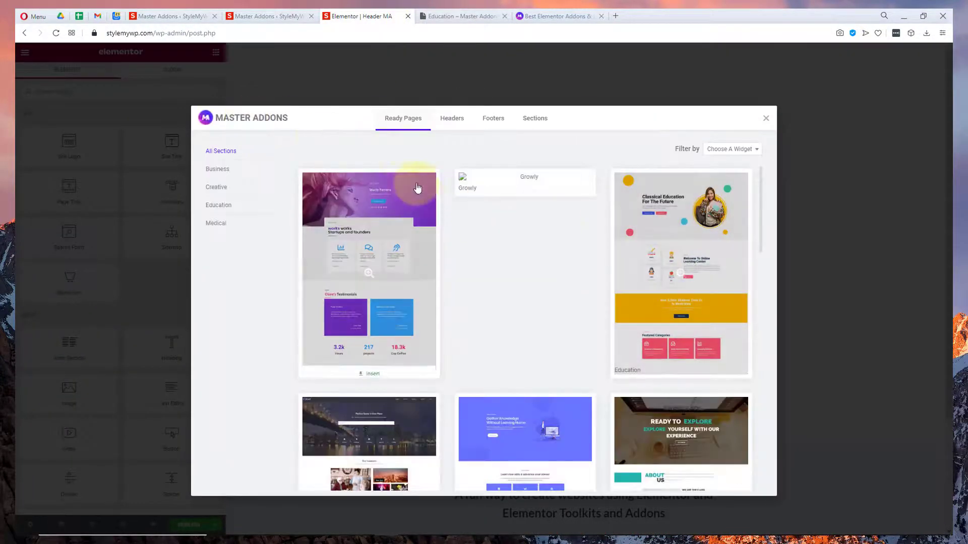
Step: Insert the Header 15 template from the Master Addons Headers tab and check it in preview
{"action": "left_click", "coordinate": [451, 128]}
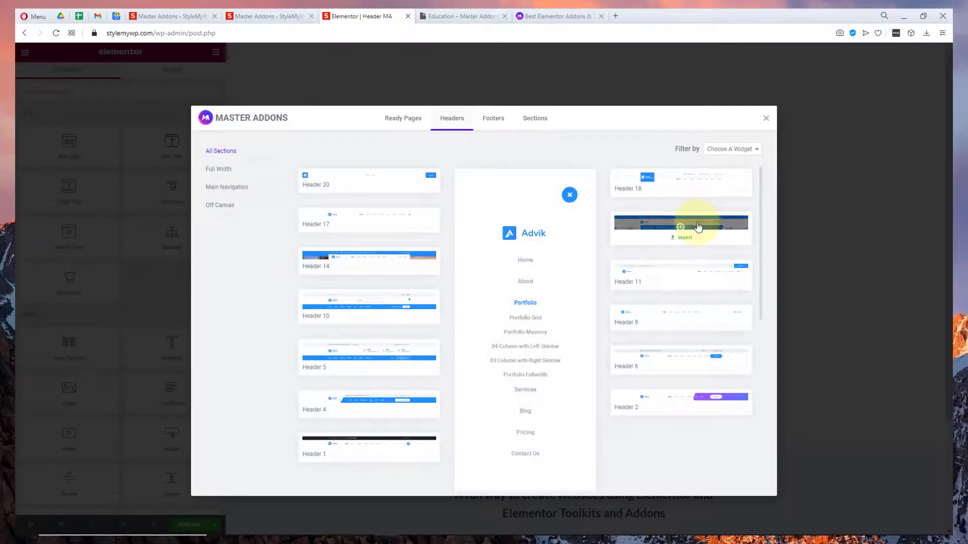
{"action": "left_click", "coordinate": [702, 227]}
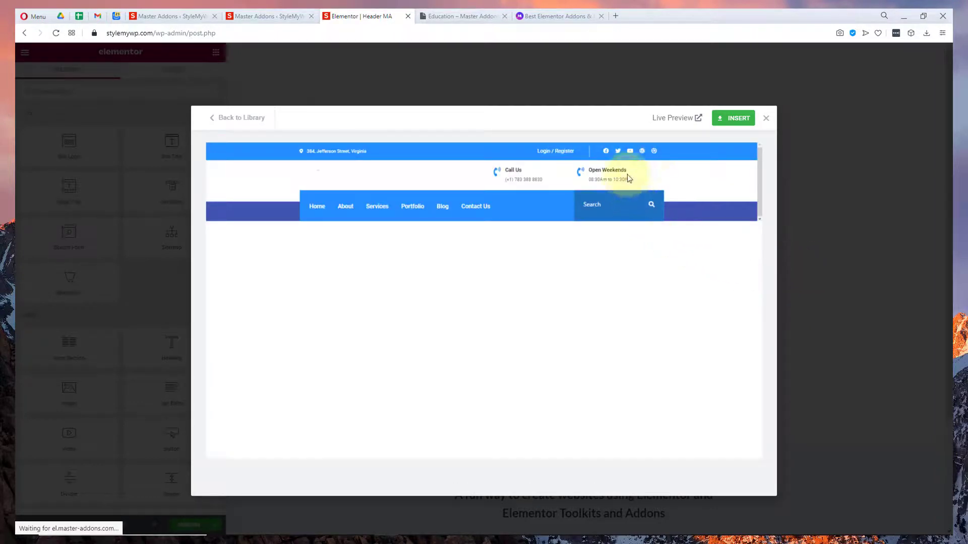
{"action": "left_click", "coordinate": [730, 118]}
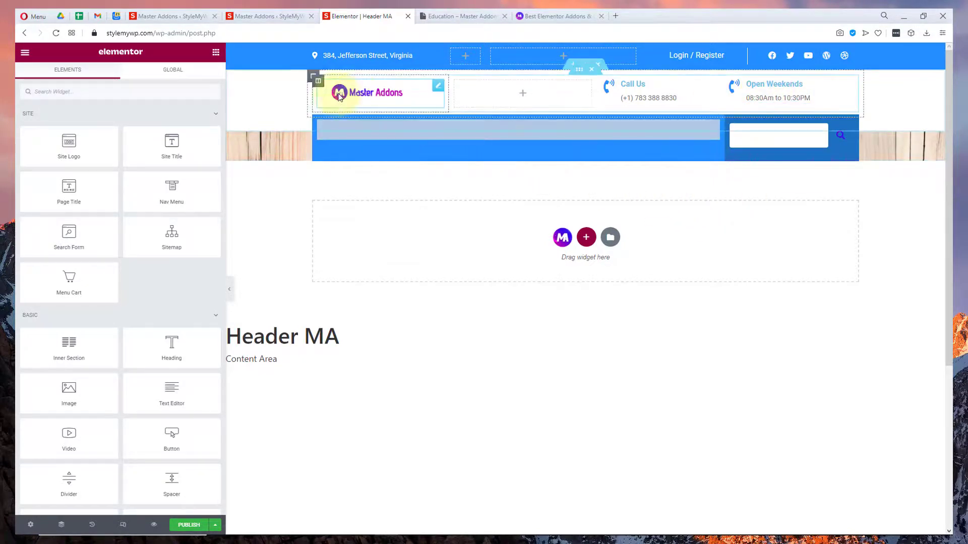
{"action": "left_click", "coordinate": [385, 96]}
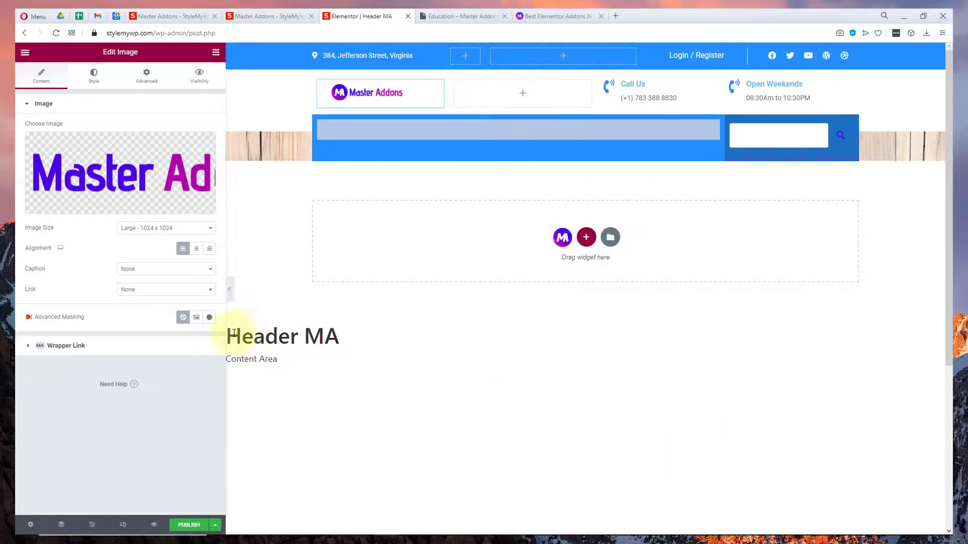
{"action": "left_click", "coordinate": [228, 289]}
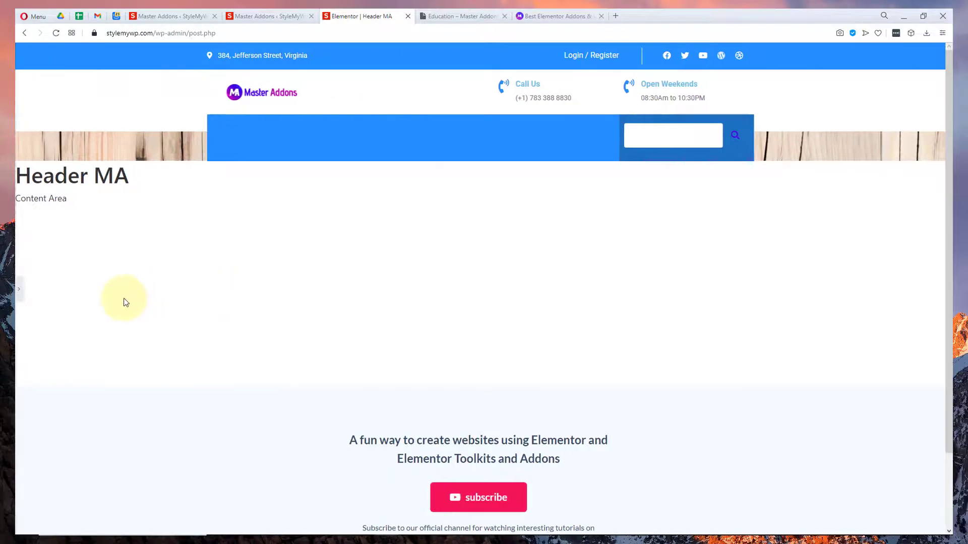
{"action": "left_click", "coordinate": [20, 287]}
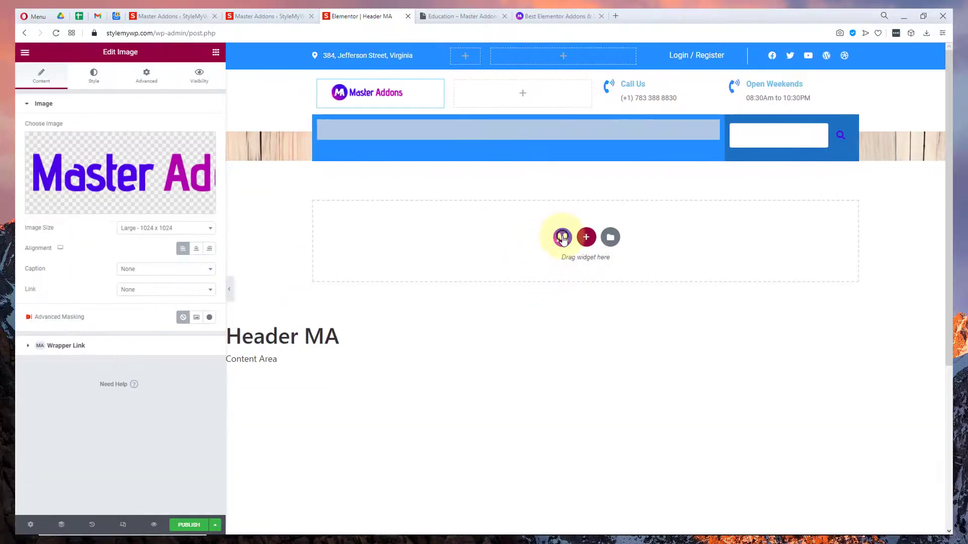
{"action": "left_click", "coordinate": [560, 237]}
Step: Preview Footer 7, including its live demo, and Footer 4, then close the library without inserting
{"action": "left_click", "coordinate": [499, 112]}
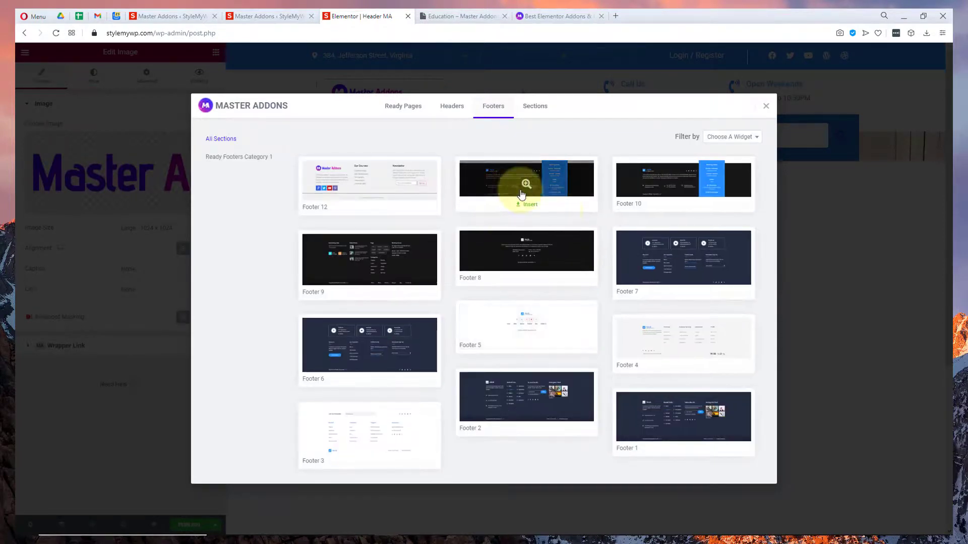
{"action": "left_click", "coordinate": [650, 268]}
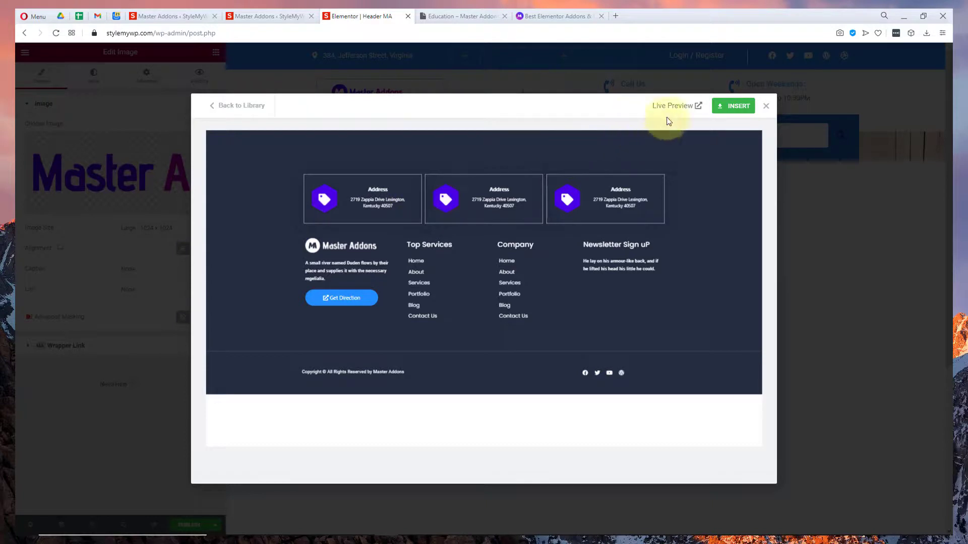
{"action": "left_click", "coordinate": [674, 106]}
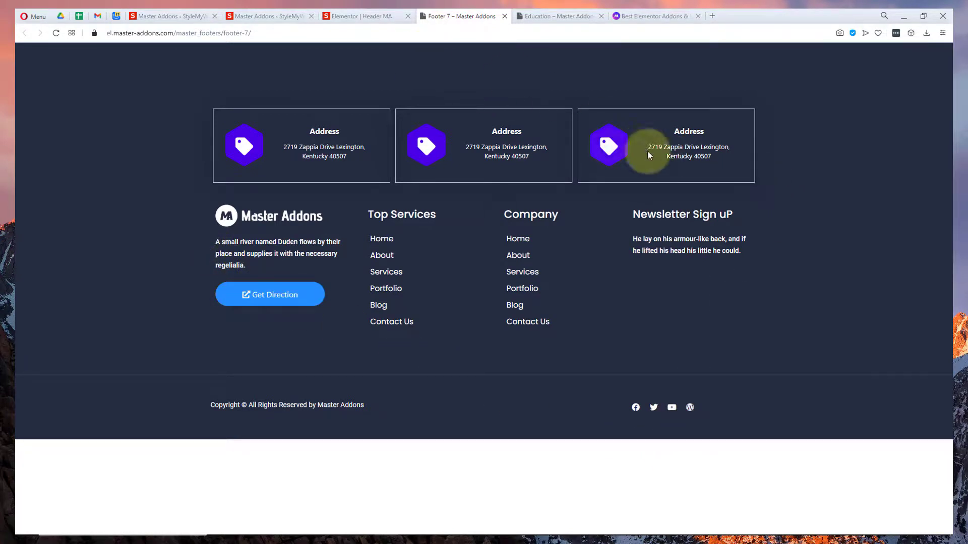
{"action": "left_click", "coordinate": [378, 18]}
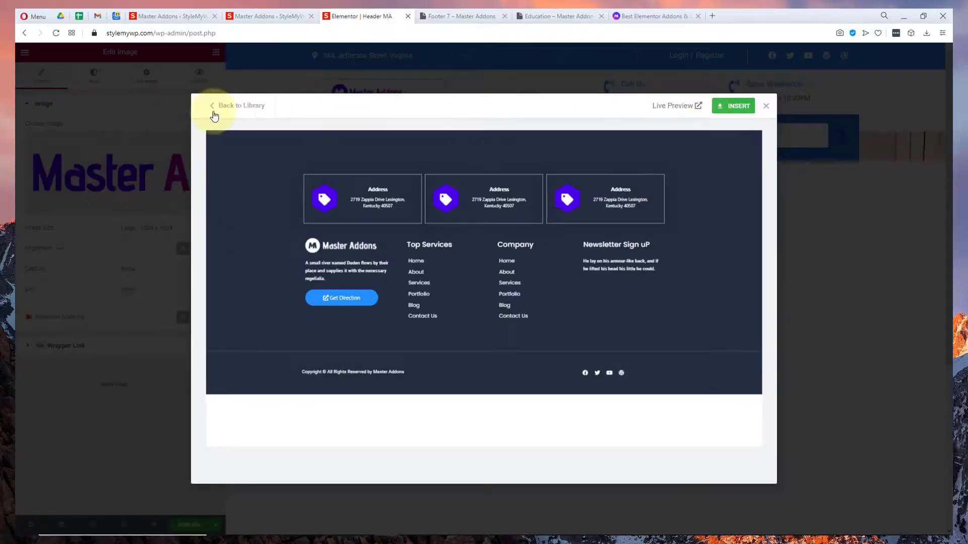
{"action": "left_click", "coordinate": [249, 104]}
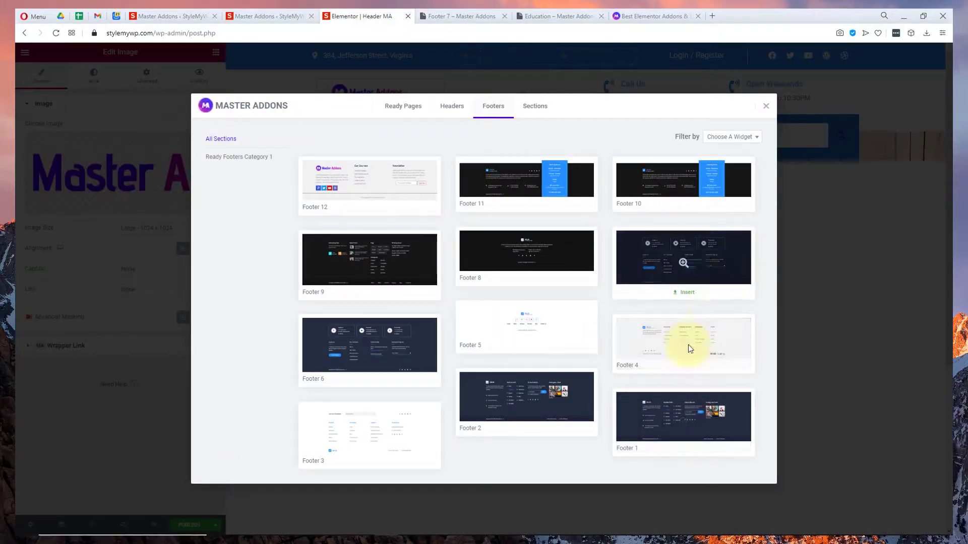
{"action": "left_click", "coordinate": [651, 346]}
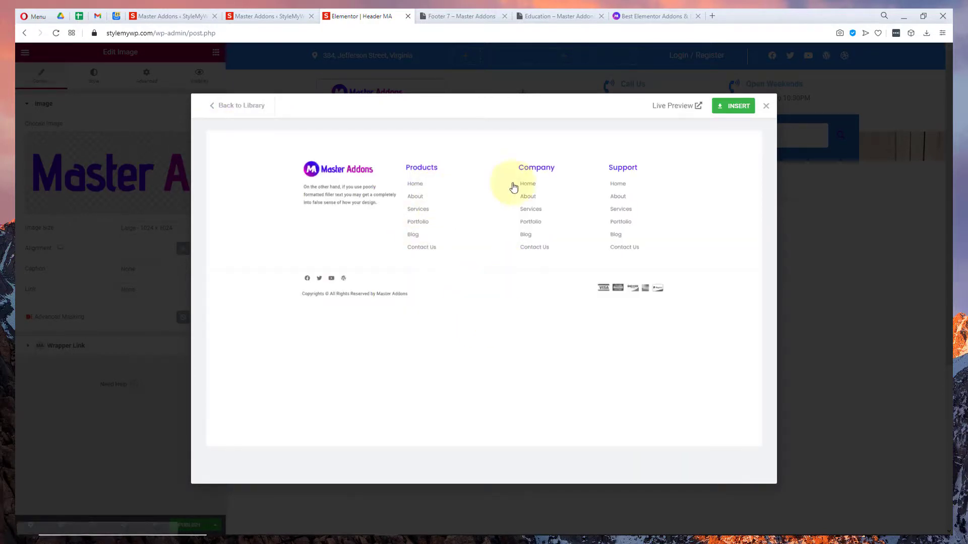
{"action": "left_click", "coordinate": [242, 110]}
{"action": "left_click", "coordinate": [768, 107]}
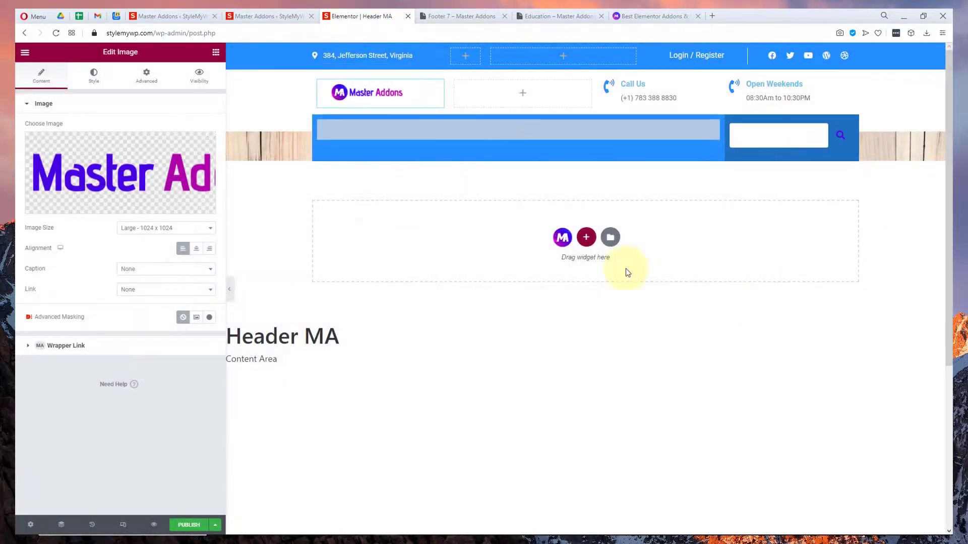
{"action": "left_click", "coordinate": [299, 11]}
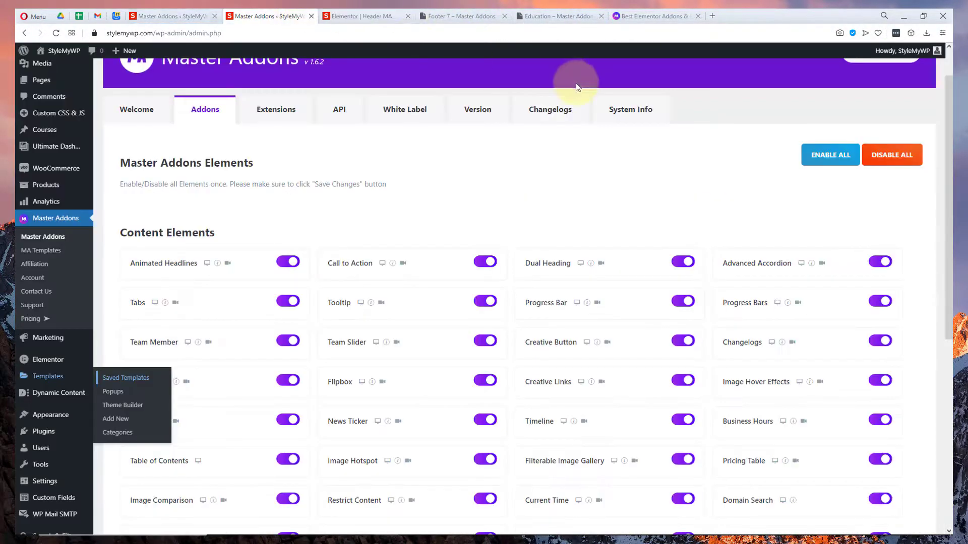
{"action": "scroll", "coordinate": [600, 303], "scroll_direction": "down", "scroll_amount": 5}
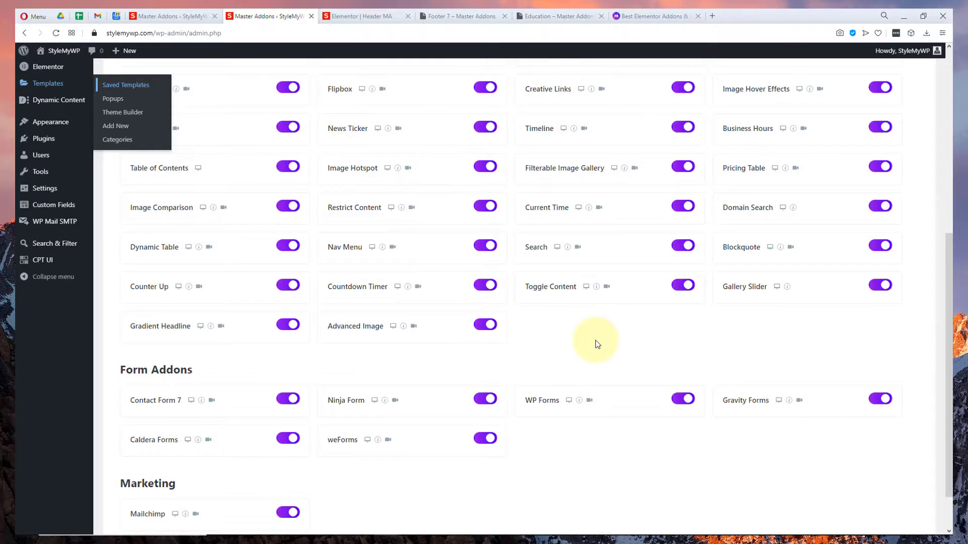
{"action": "scroll", "coordinate": [595, 341], "scroll_direction": "up", "scroll_amount": 6}
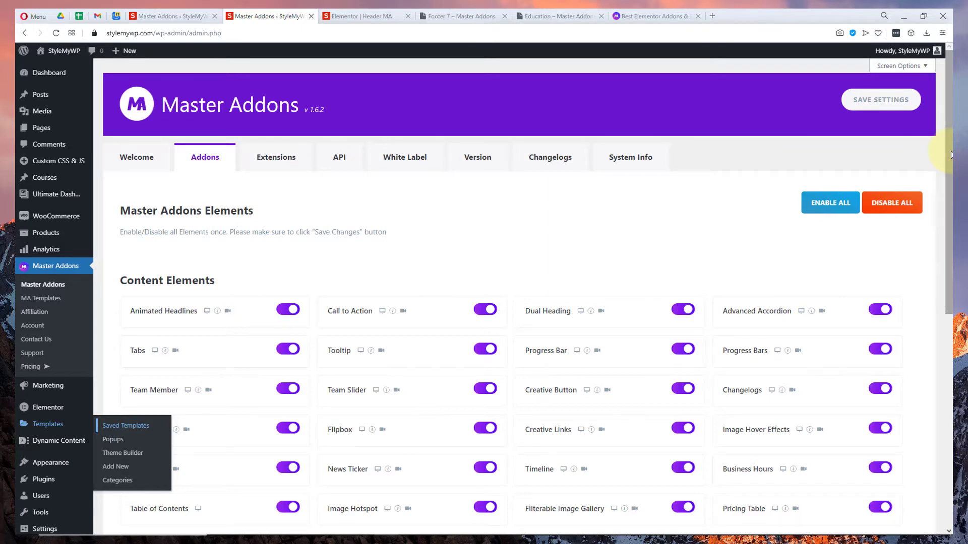
{"action": "left_click_drag", "start_coordinate": [948, 150], "coordinate": [947, 199]}
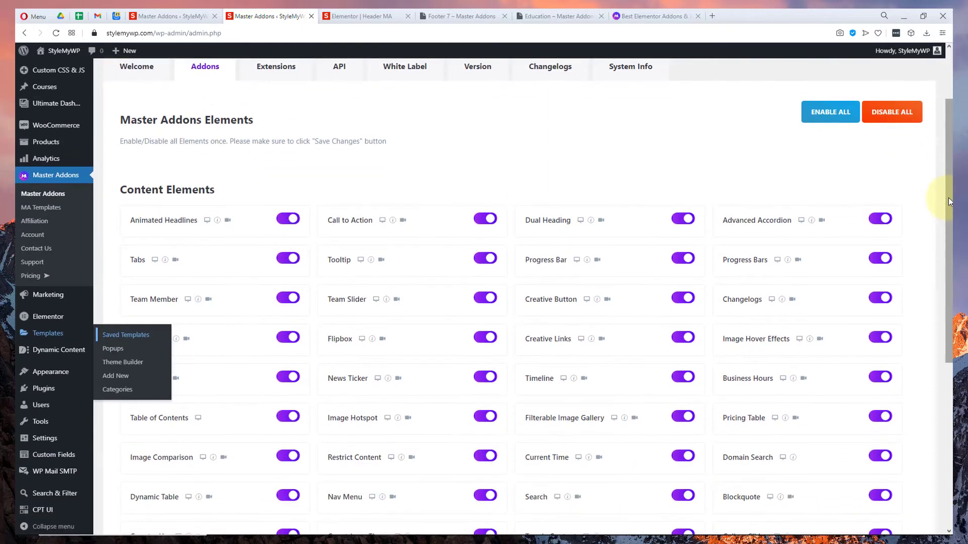